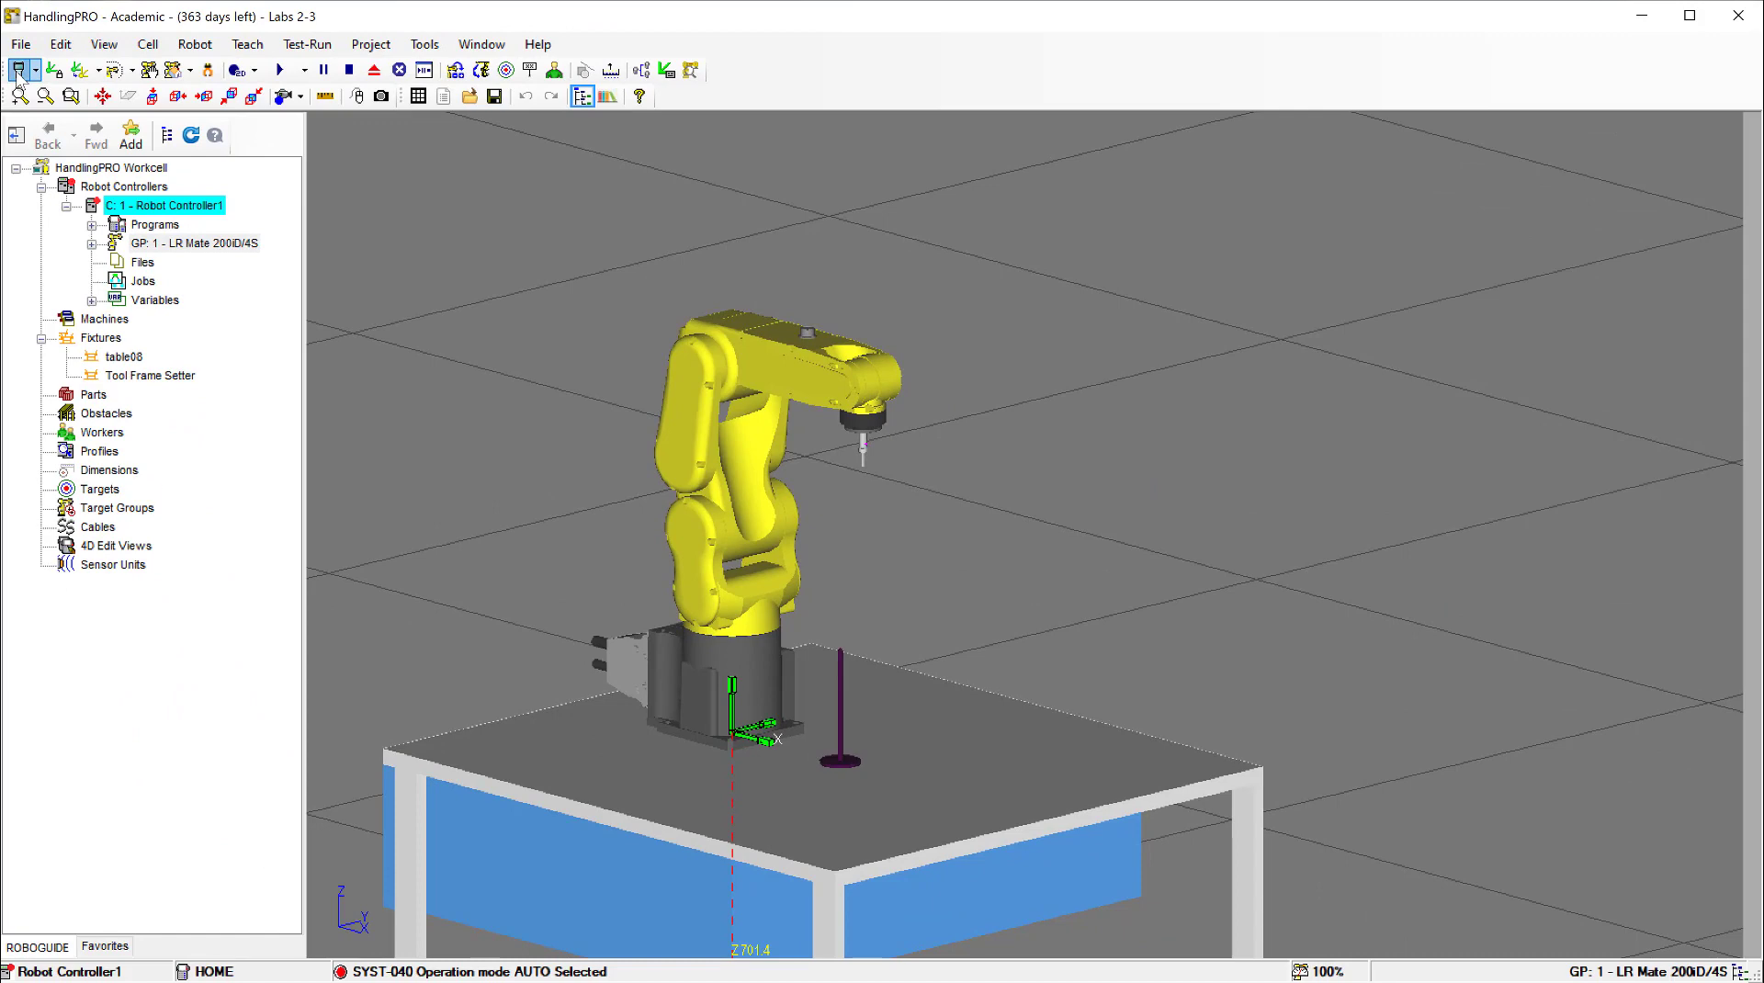
# - Open the virtual teach pendant beside the robot and display the 3D mouse commands reference
pyautogui.click(18, 72)
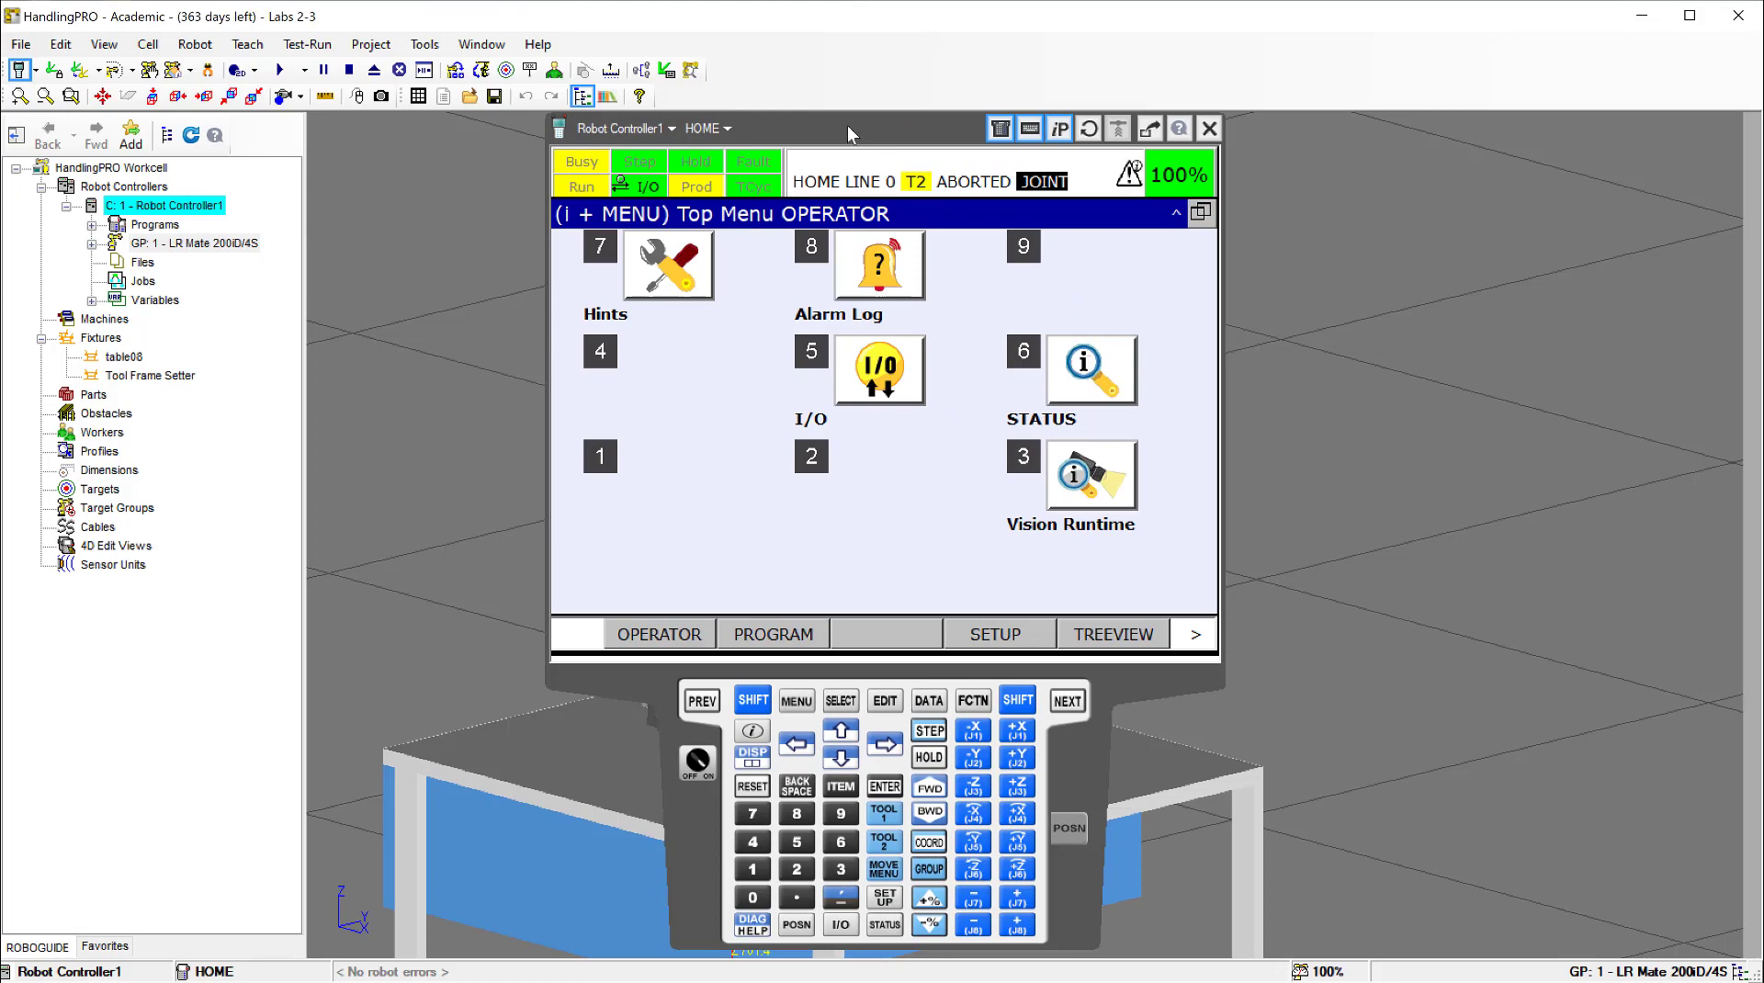
pyautogui.moveTo(853, 140); pyautogui.dragTo(1348, 134)
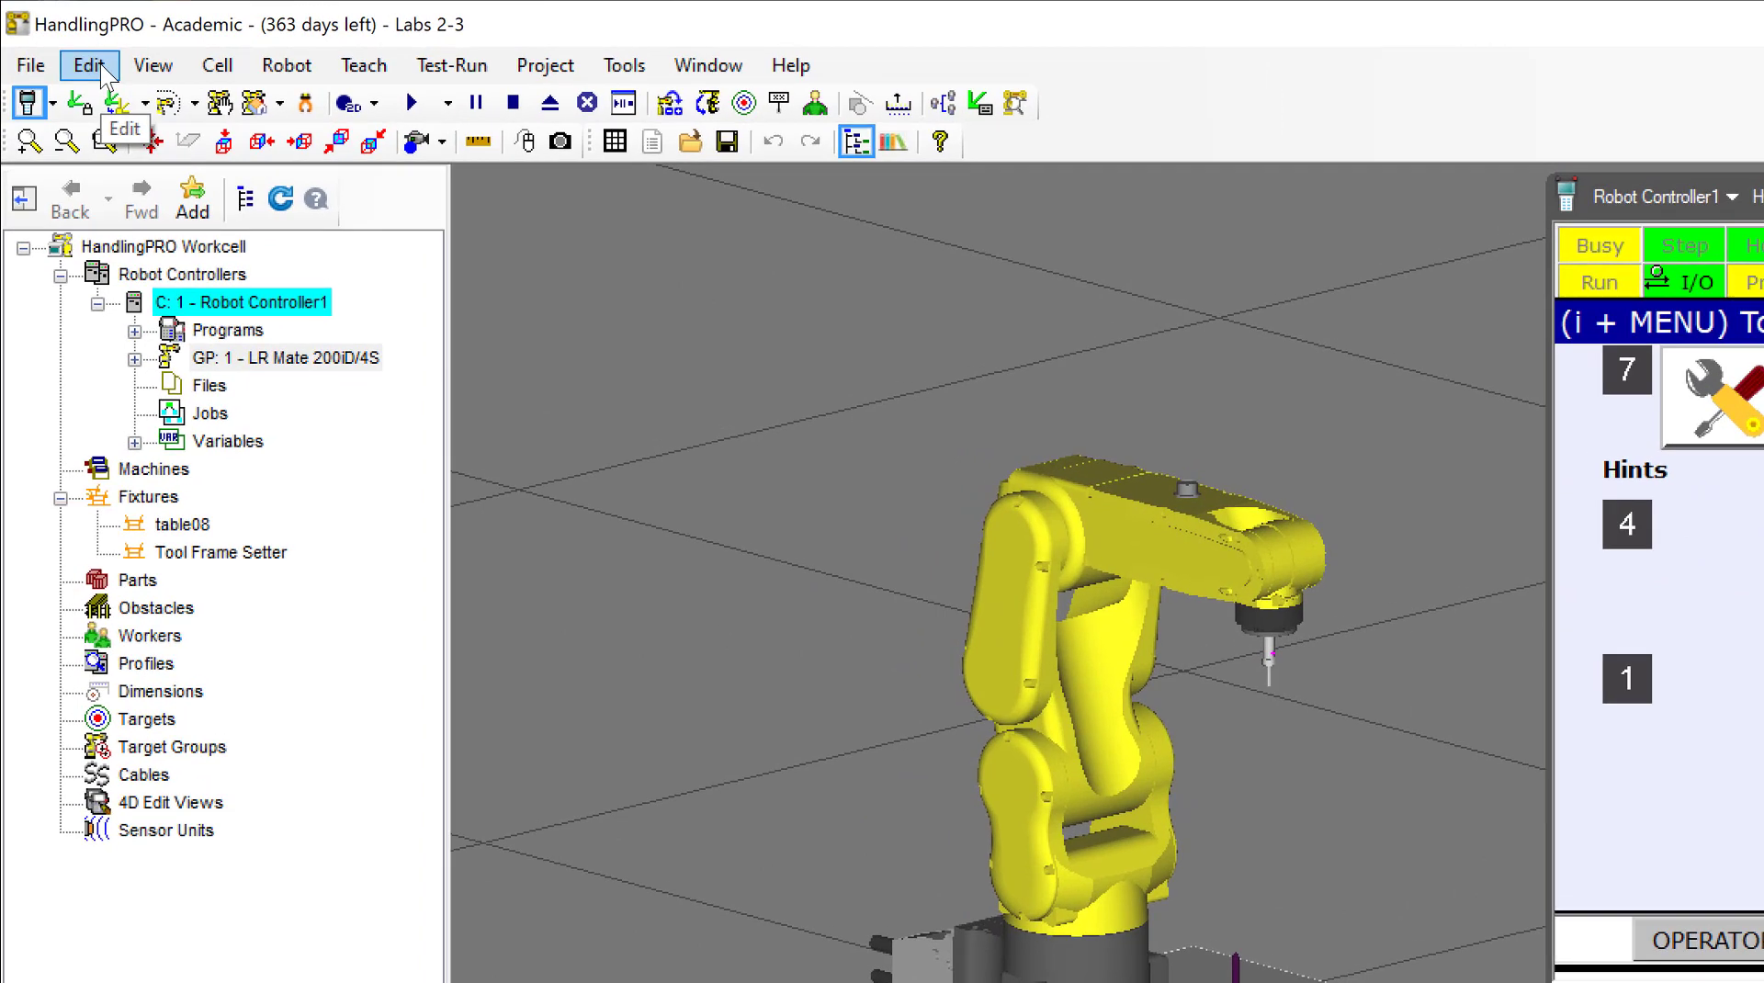
pyautogui.click(152, 65)
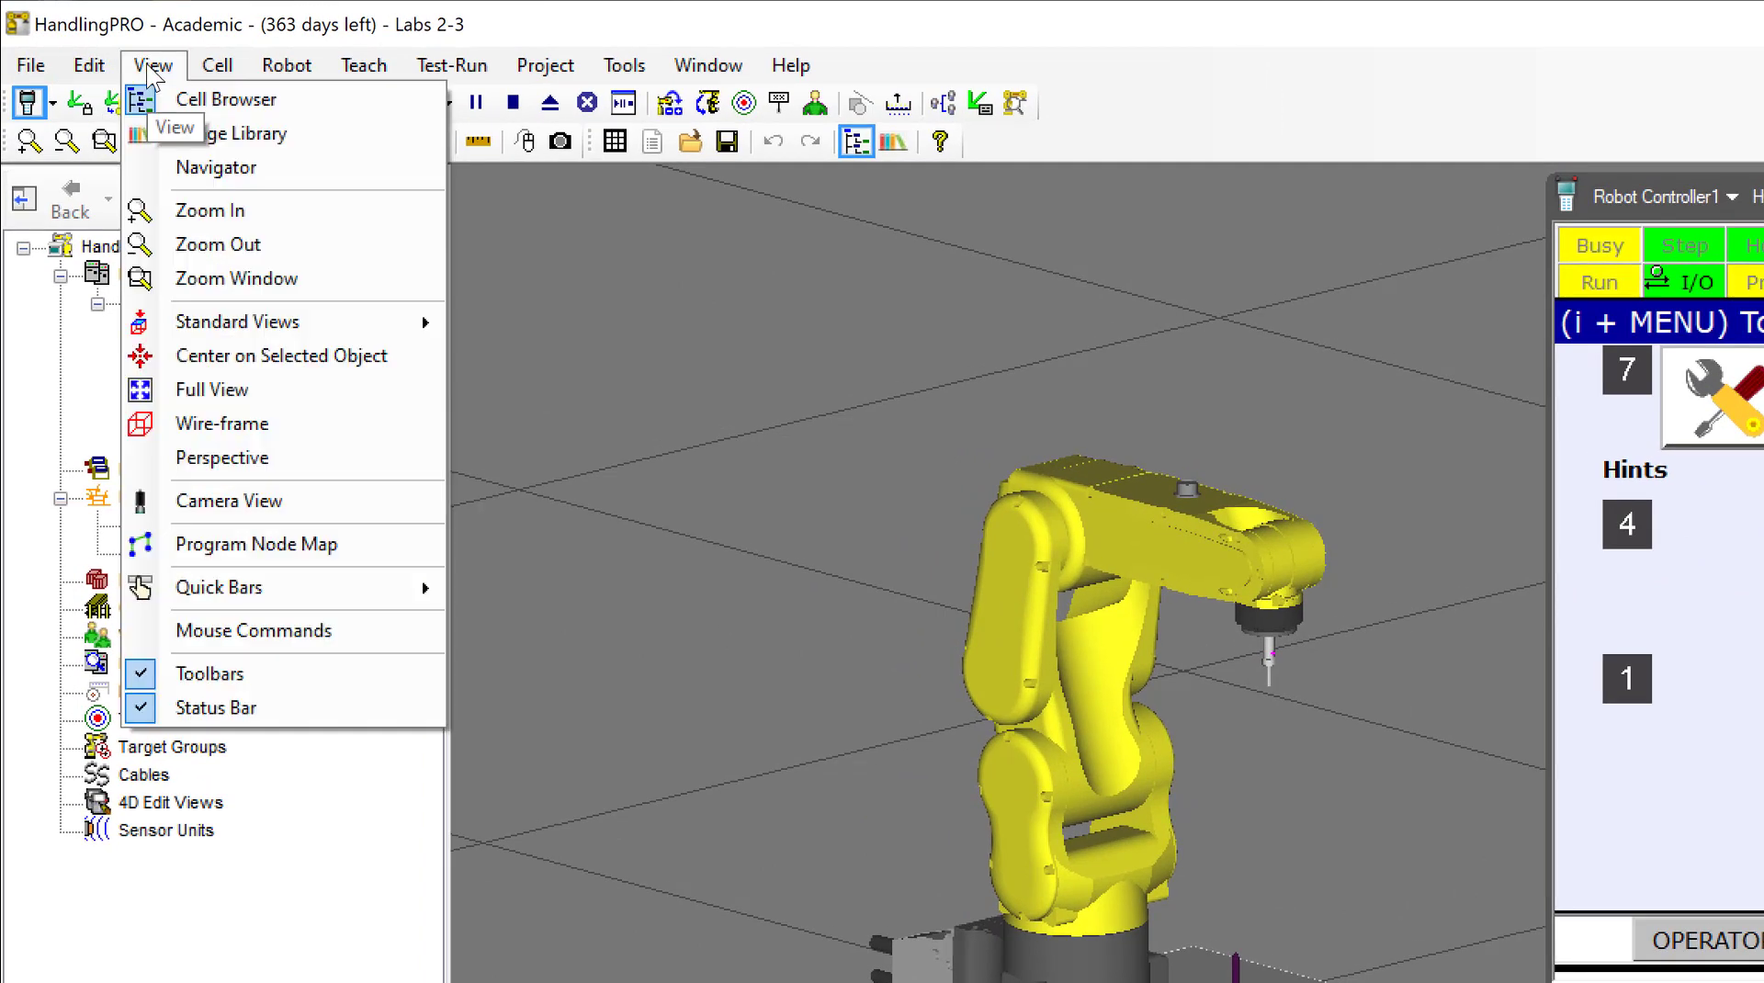
pyautogui.click(302, 631)
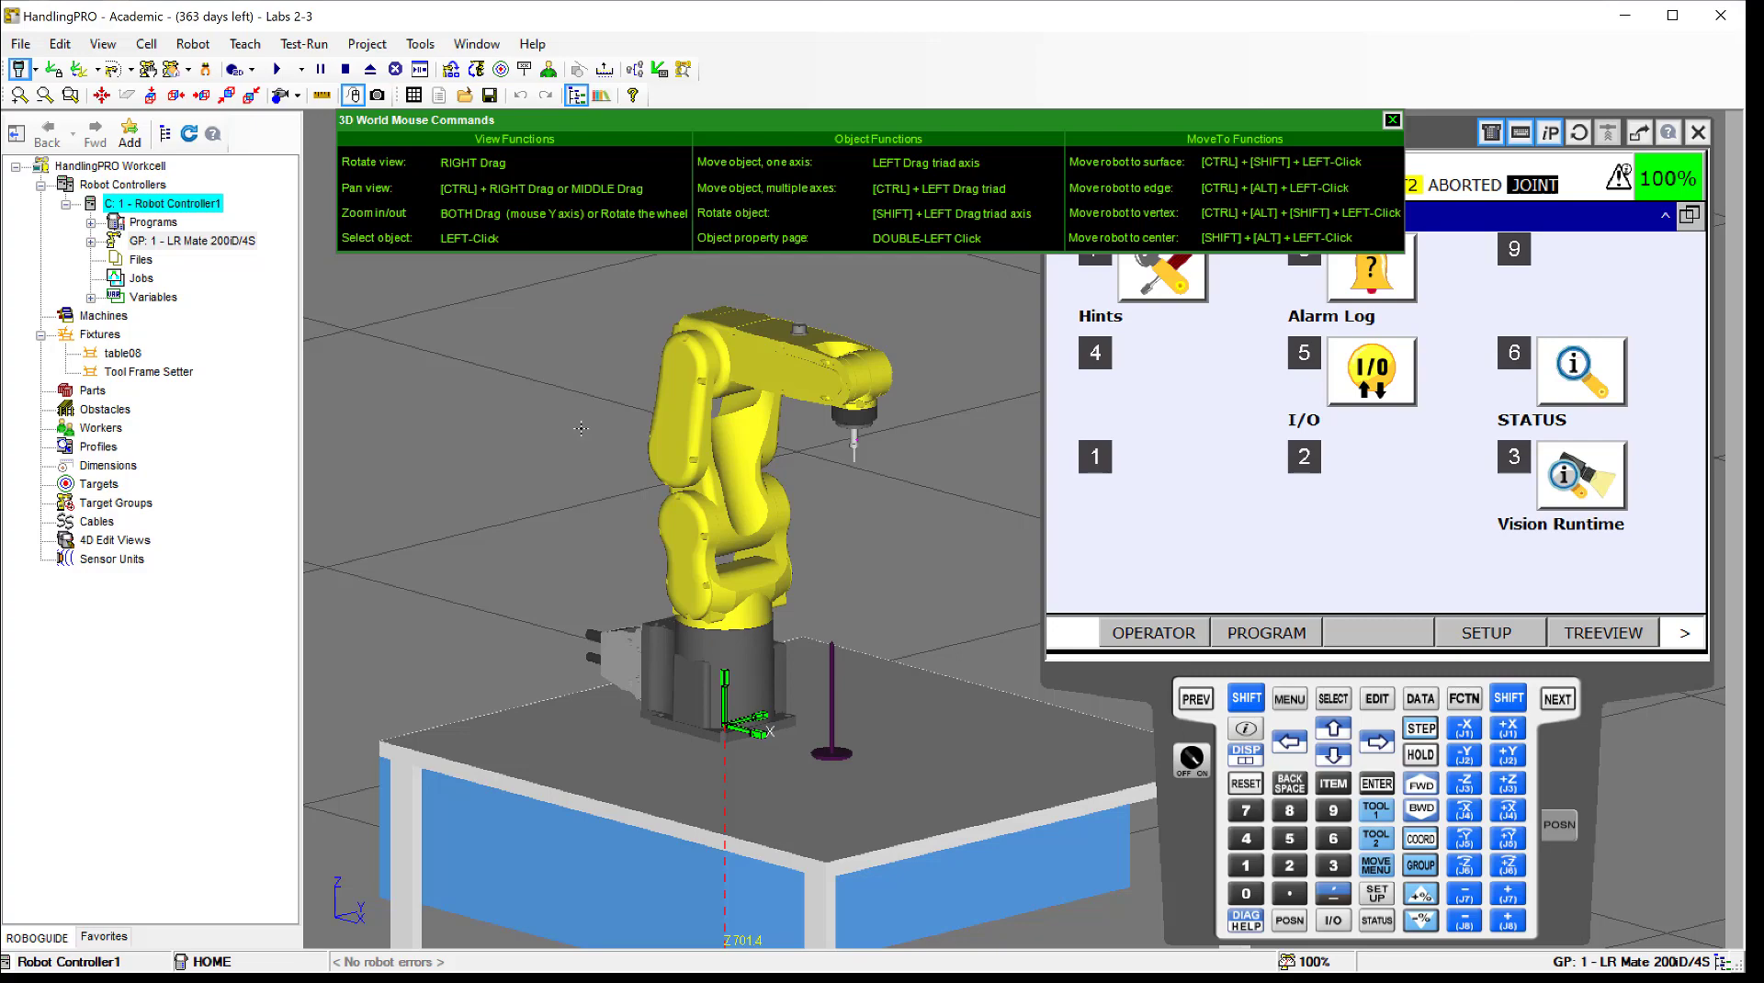
# - Select the Tool Frame Setter fixture on the table and close the mouse commands reference
pyautogui.moveTo(581, 428); pyautogui.dragTo(489, 409, button='right')
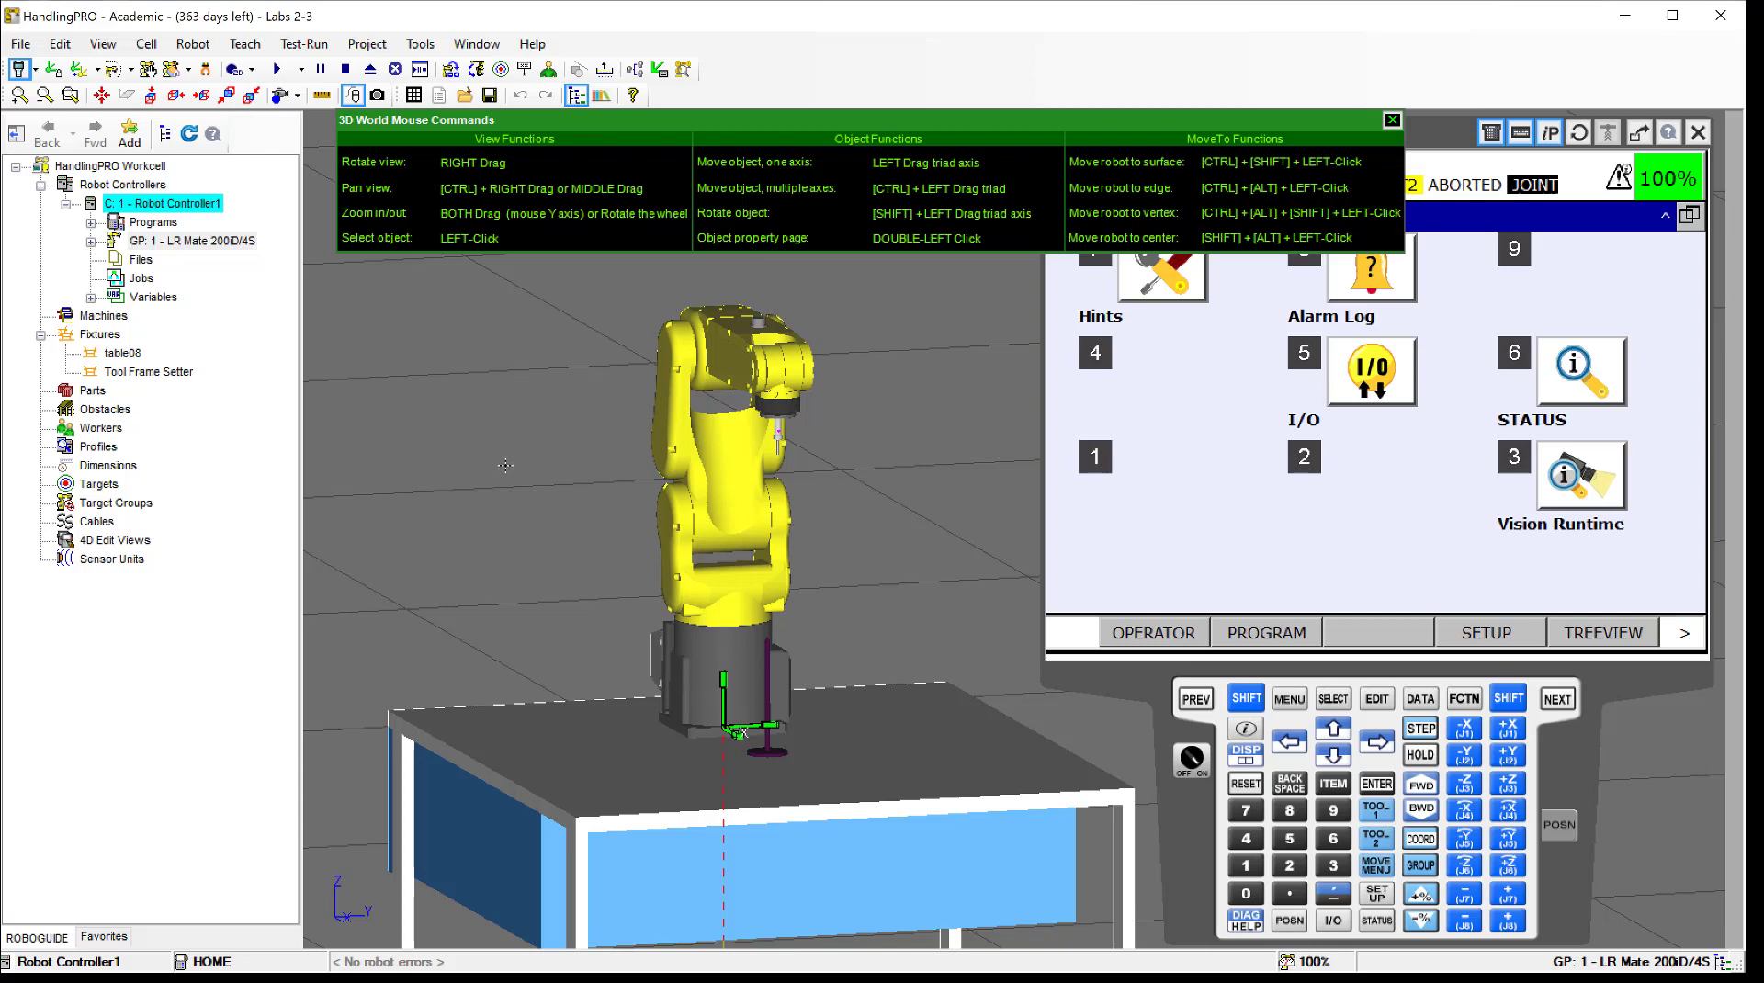
pyautogui.moveTo(507, 467)
pyautogui.mouseDown(button='middle')
pyautogui.moveTo(591, 491)
pyautogui.moveTo(464, 445)
pyautogui.moveTo(574, 460)
pyautogui.moveTo(603, 484)
pyautogui.moveTo(531, 459)
pyautogui.moveTo(507, 475)
pyautogui.mouseUp(button='middle')
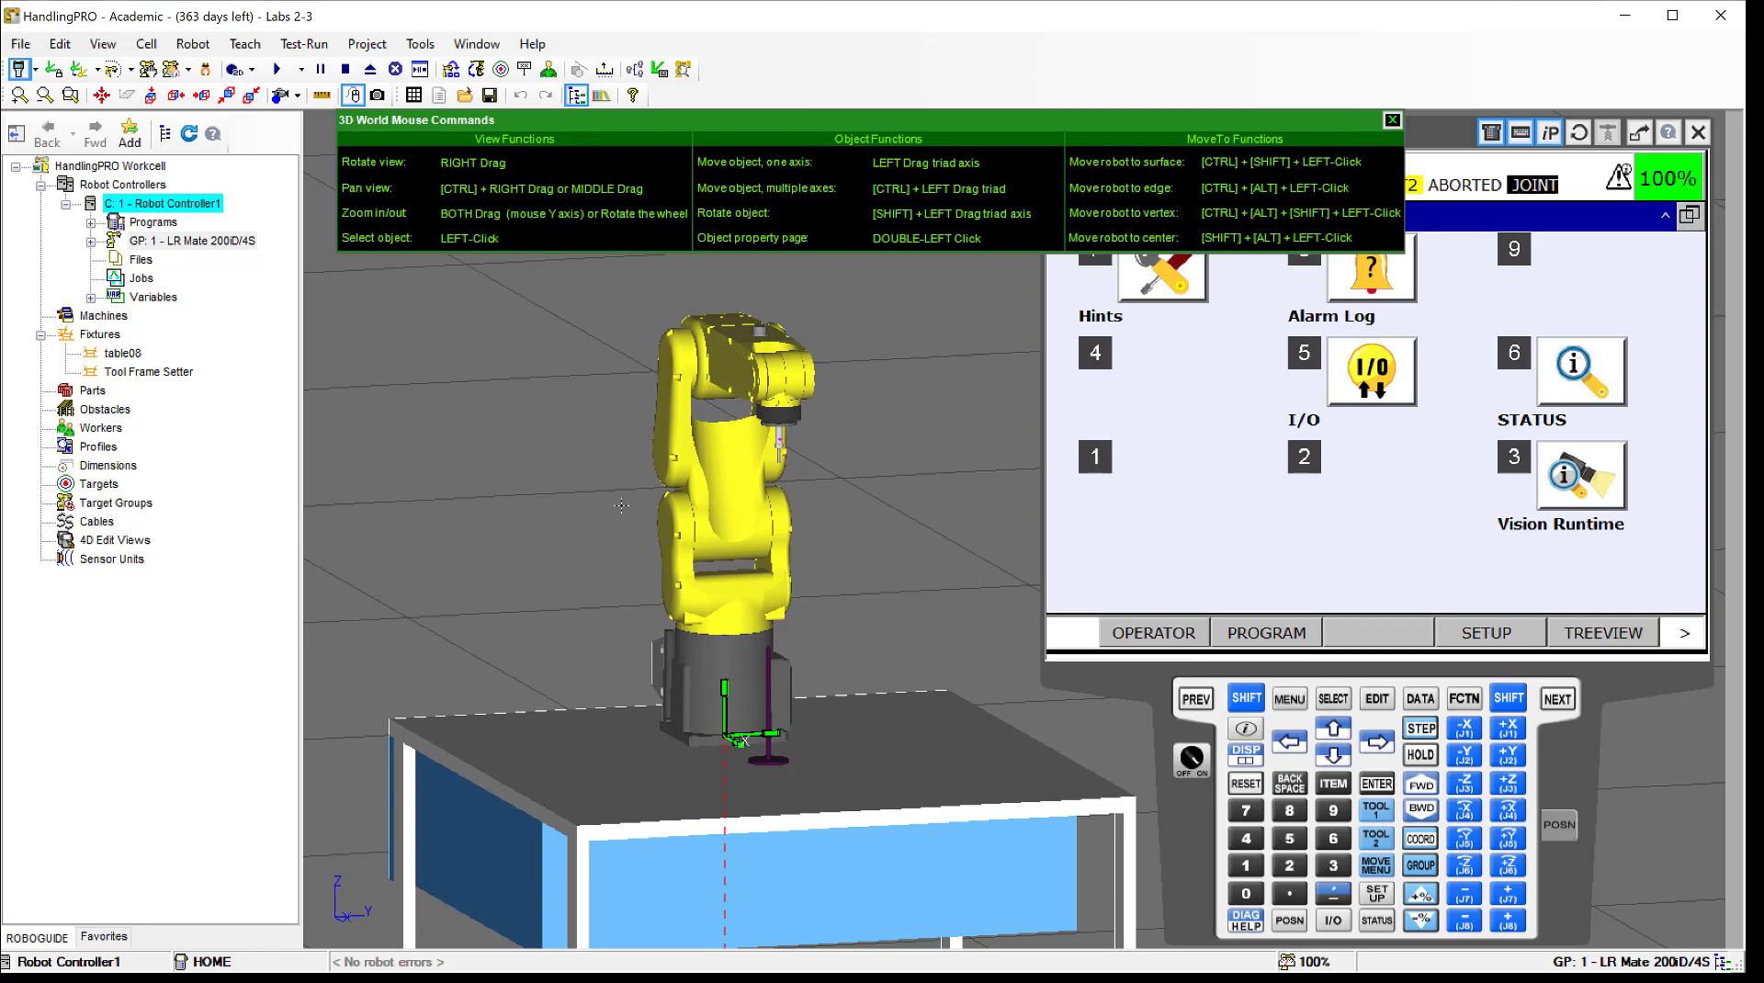
pyautogui.scroll(-5, 621, 506)
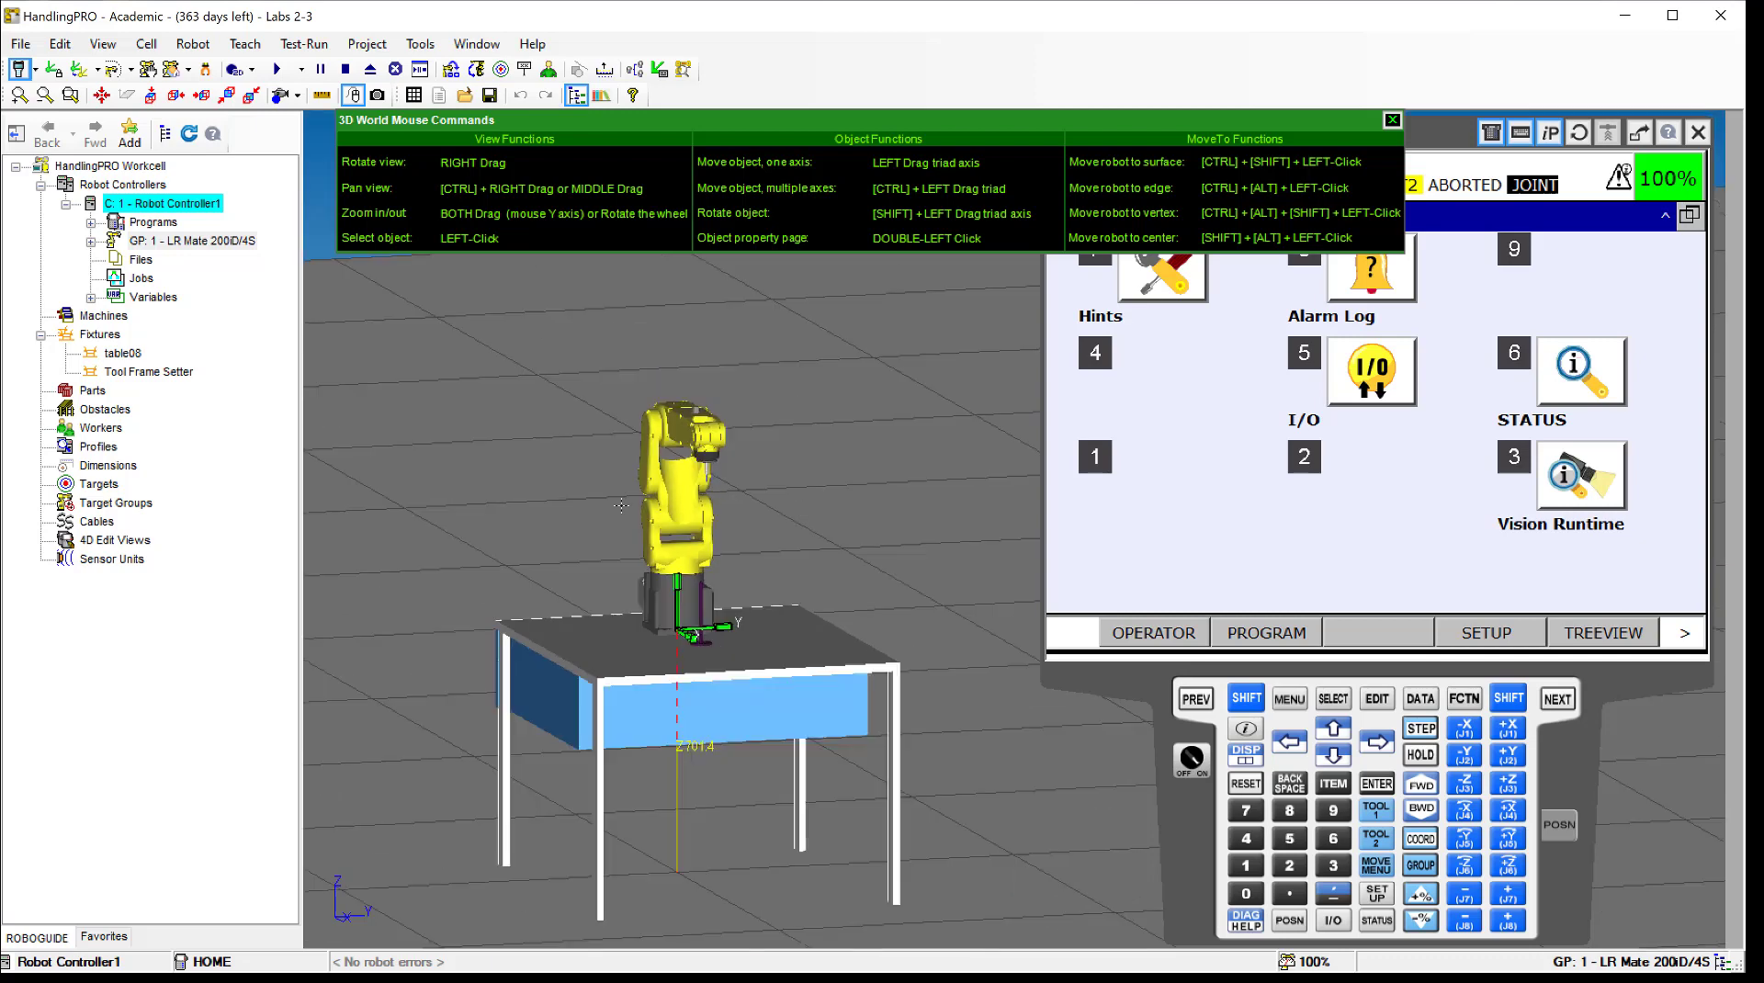
pyautogui.scroll(5, 621, 505)
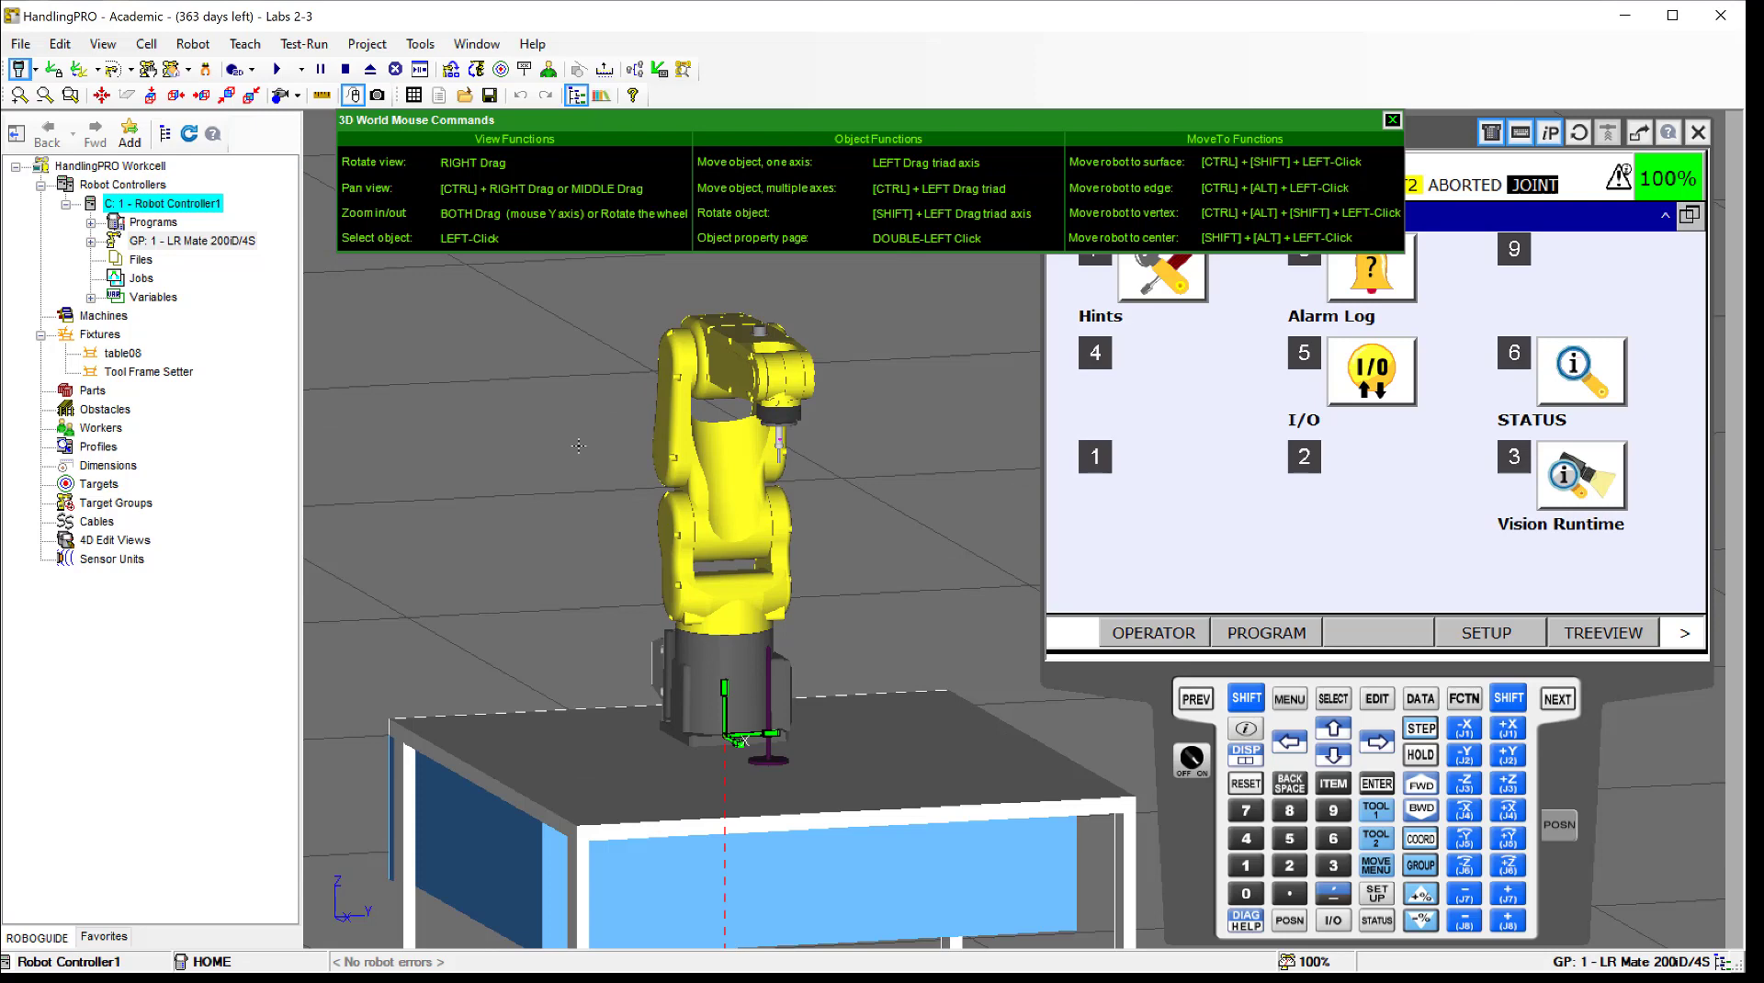
pyautogui.scroll(2, 775, 491)
pyautogui.scroll(-2, 775, 491)
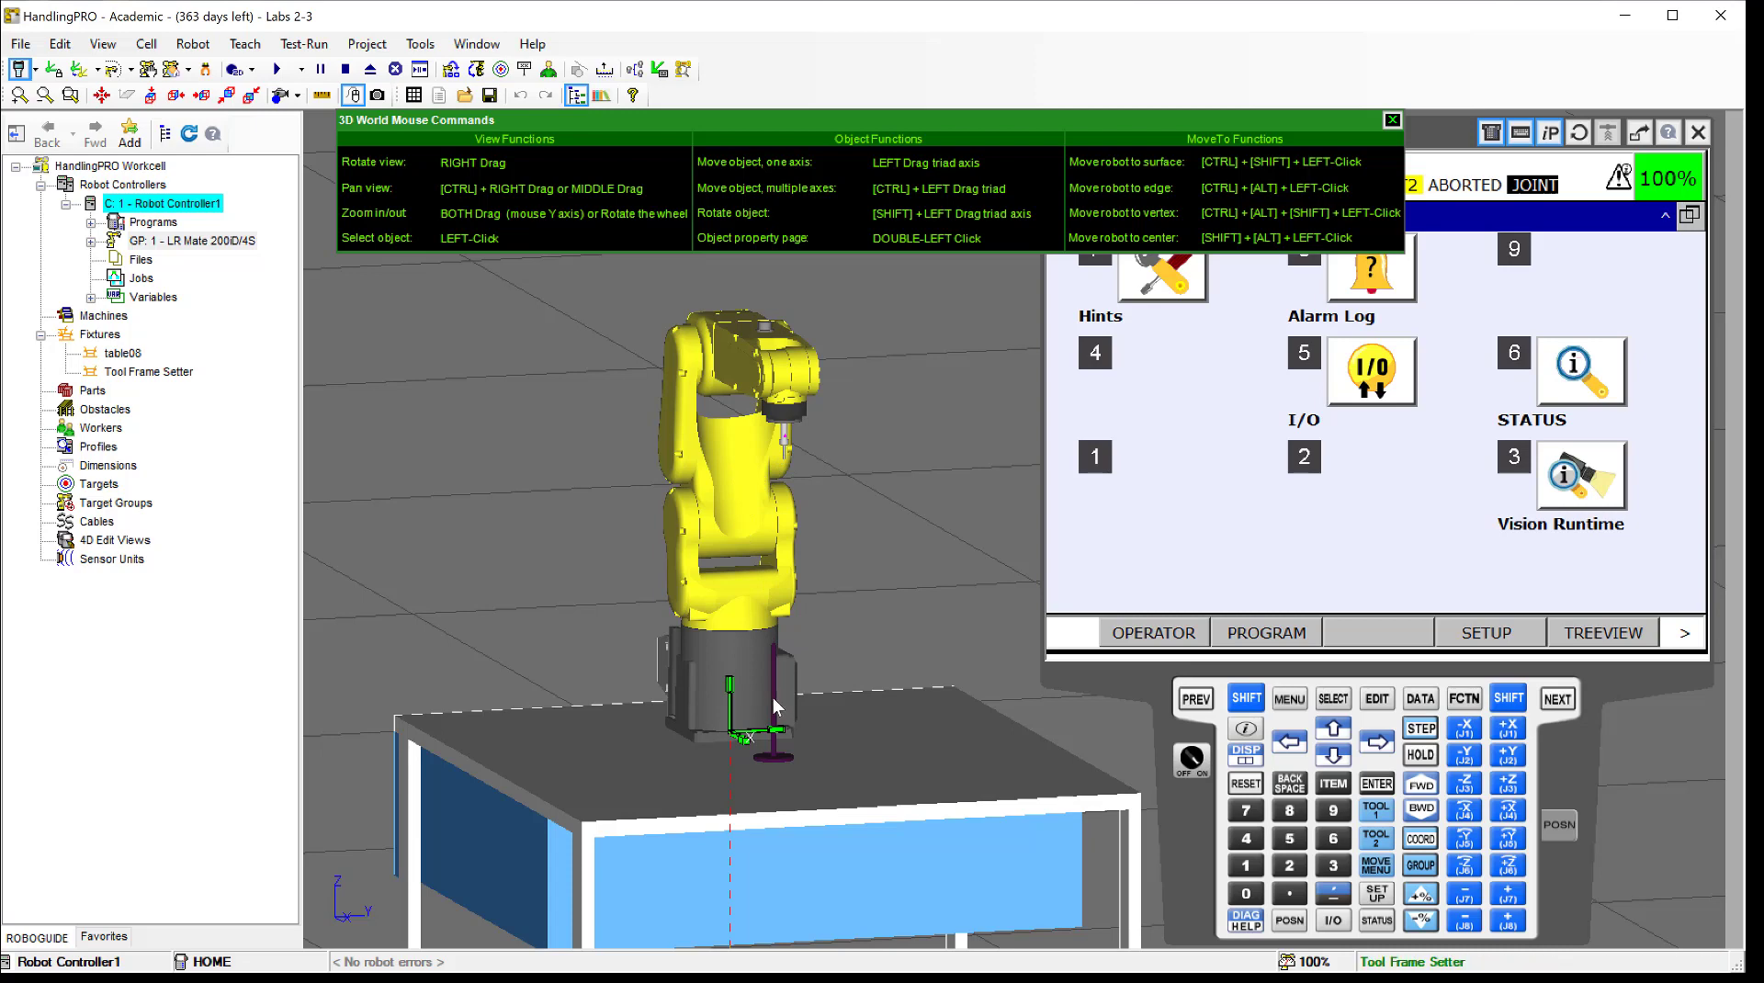
pyautogui.click(776, 755)
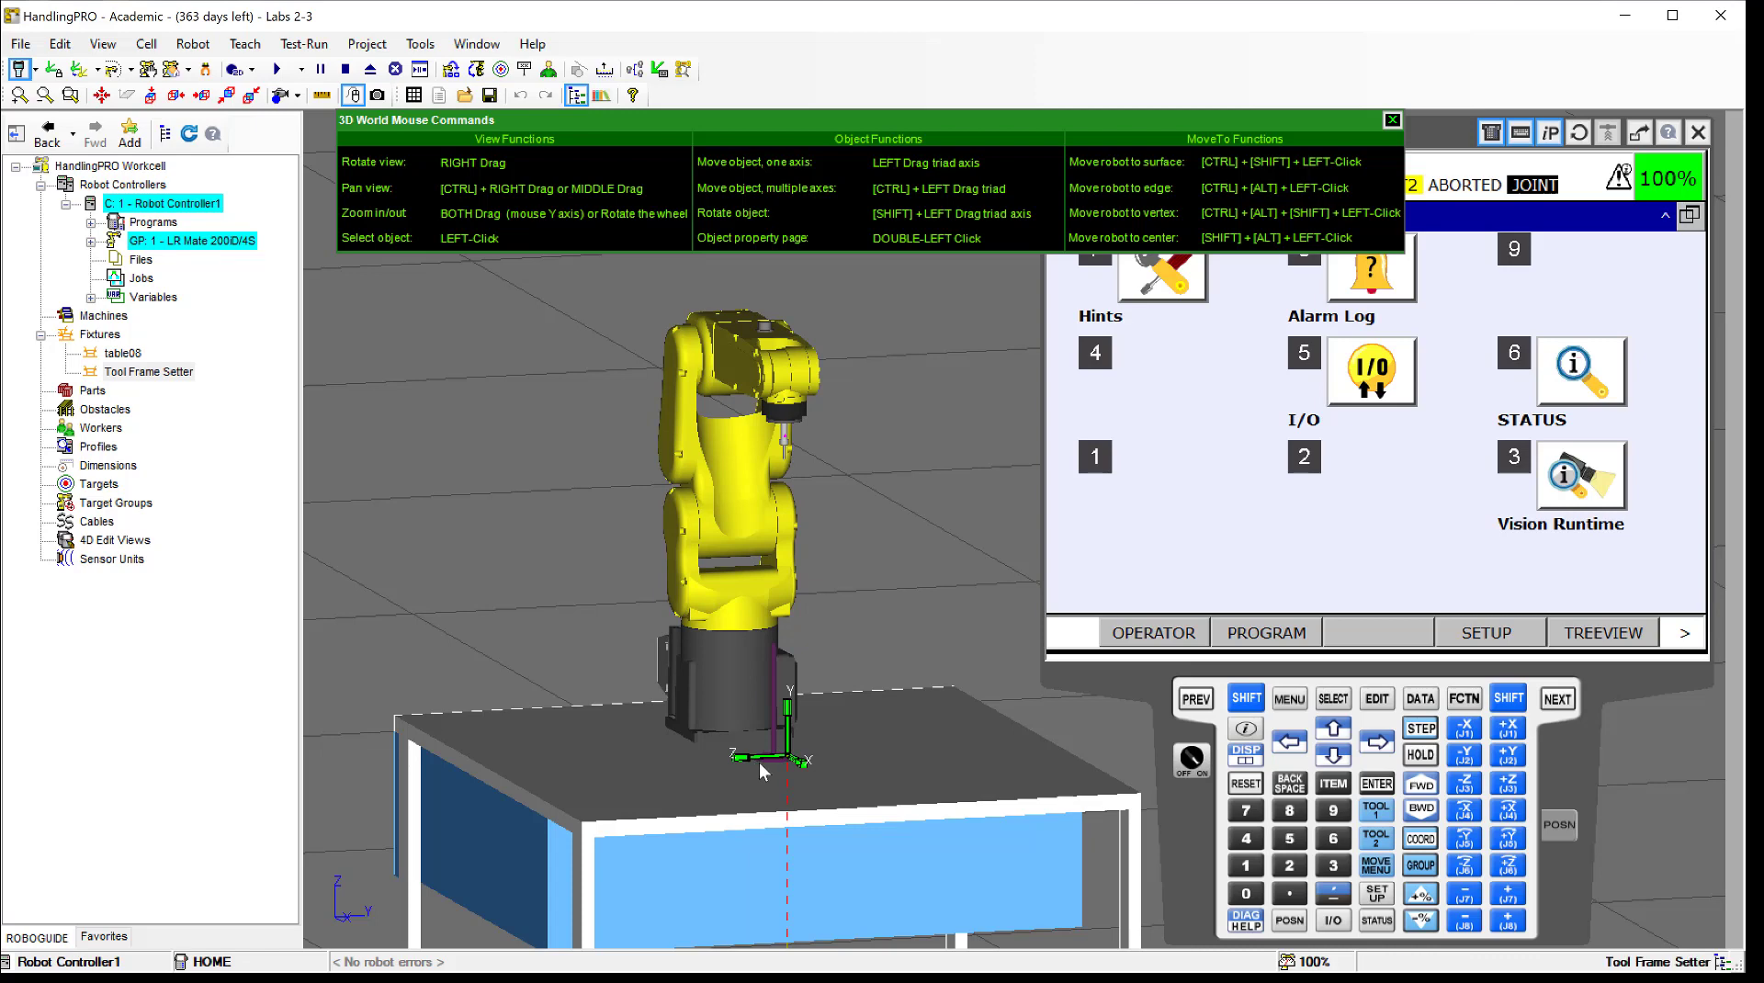
pyautogui.click(1392, 122)
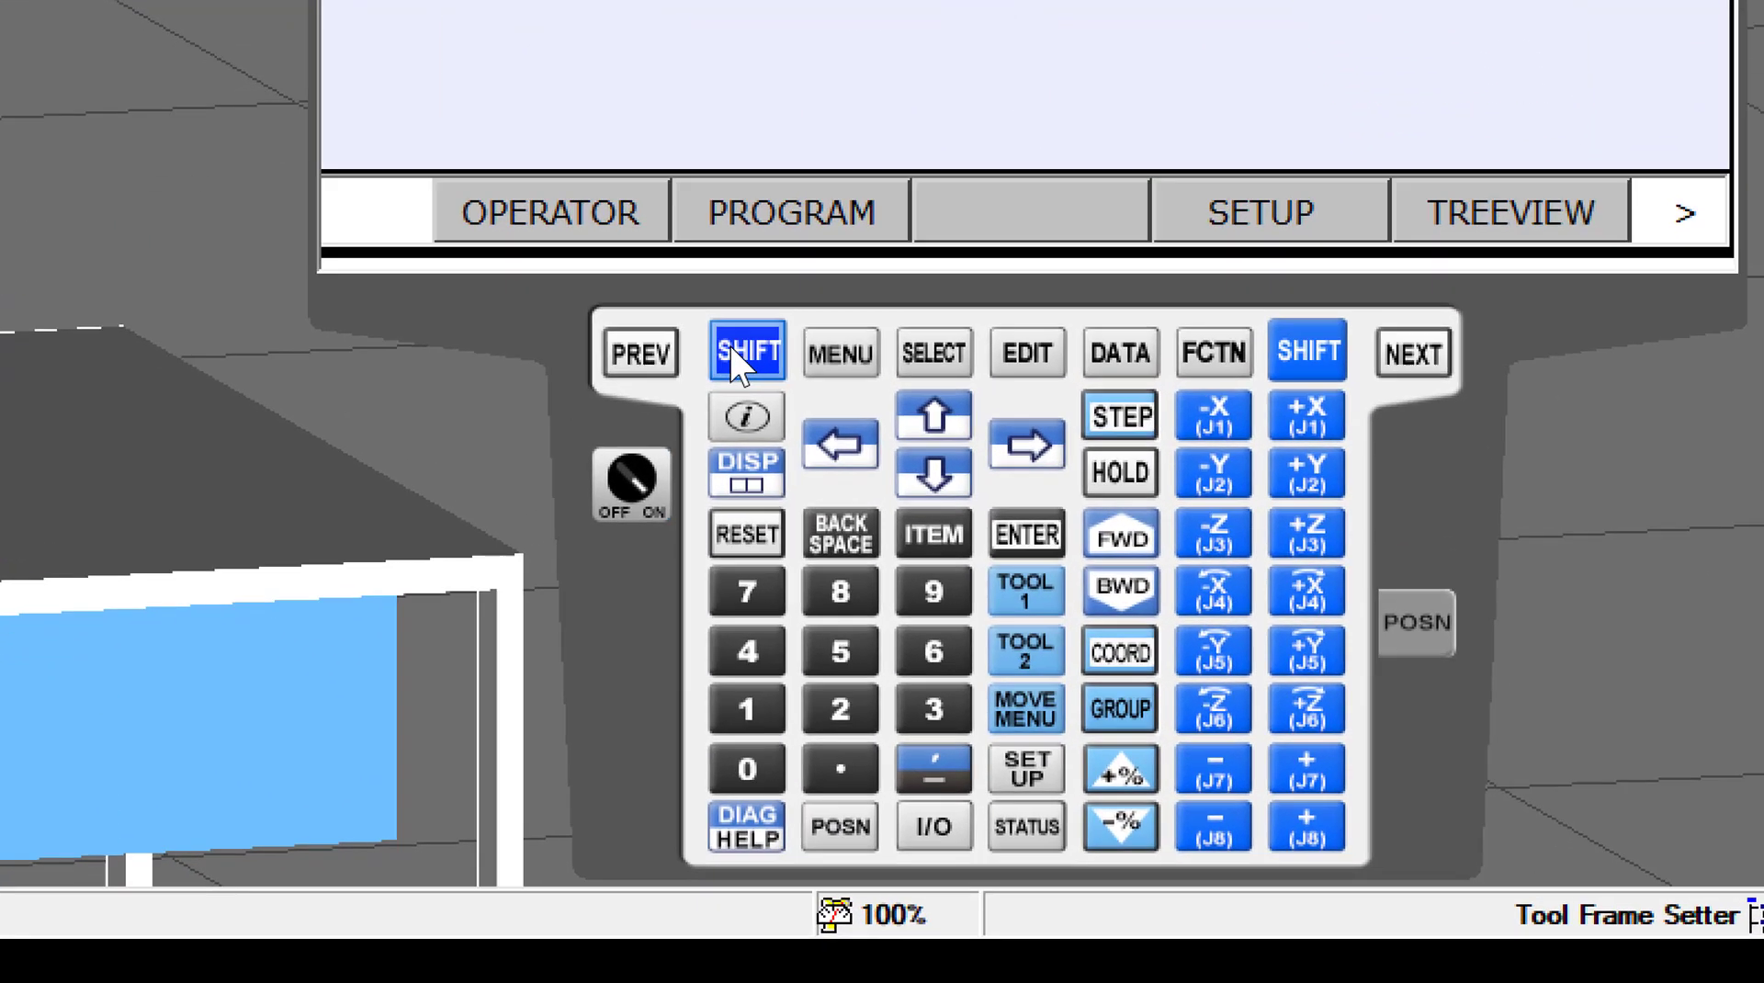
pyautogui.click(988, 538)
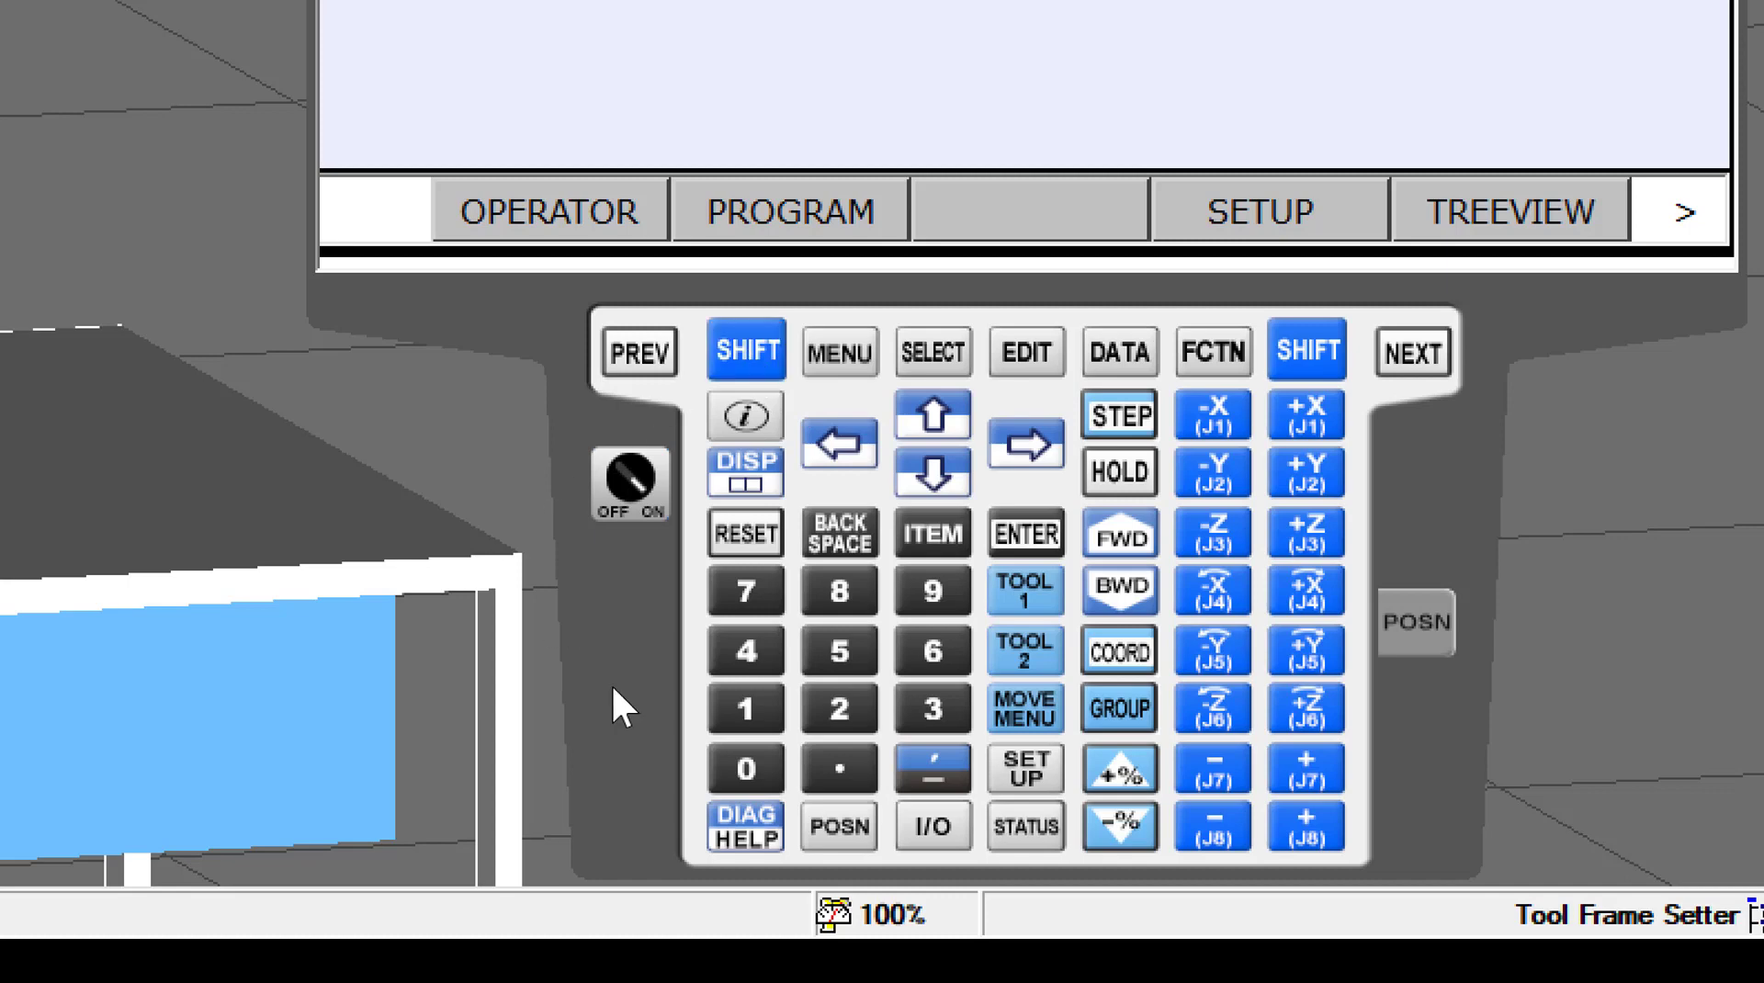
pyautogui.click(761, 350)
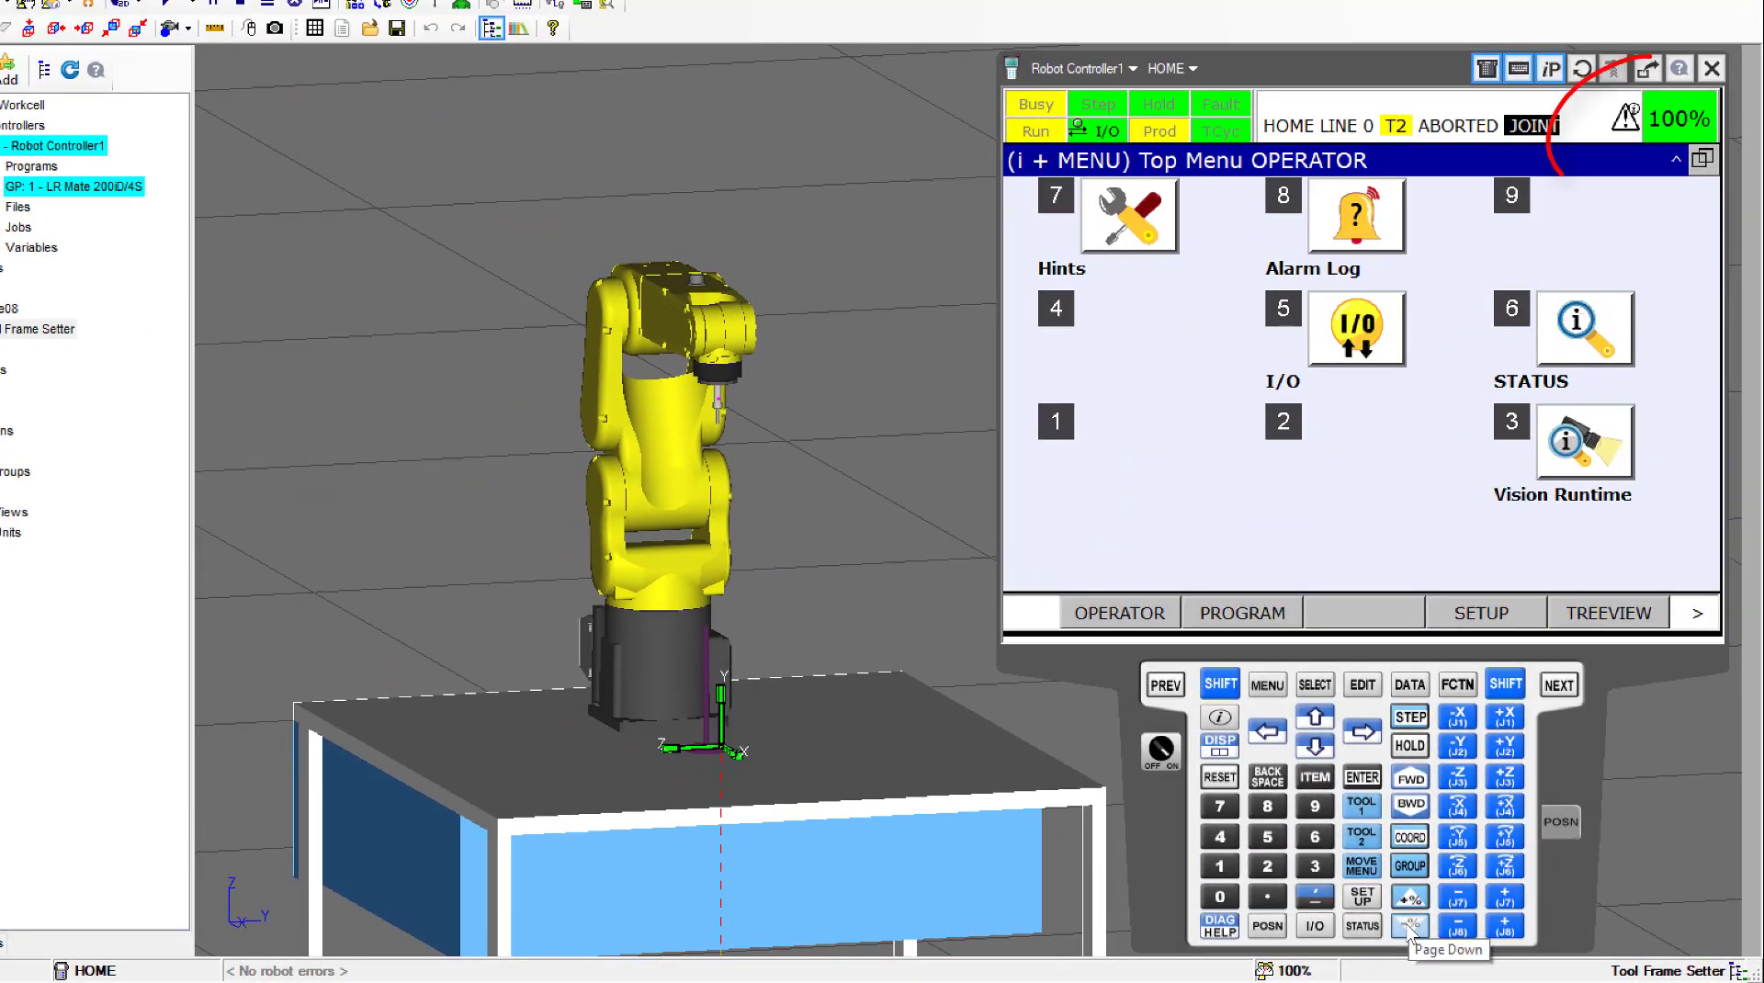
# - Lower the robot's speed override to 15% in fine 5% increments on the teach pendant
pyautogui.click(1410, 928)
pyautogui.click(1410, 928)
pyautogui.click(1410, 928)
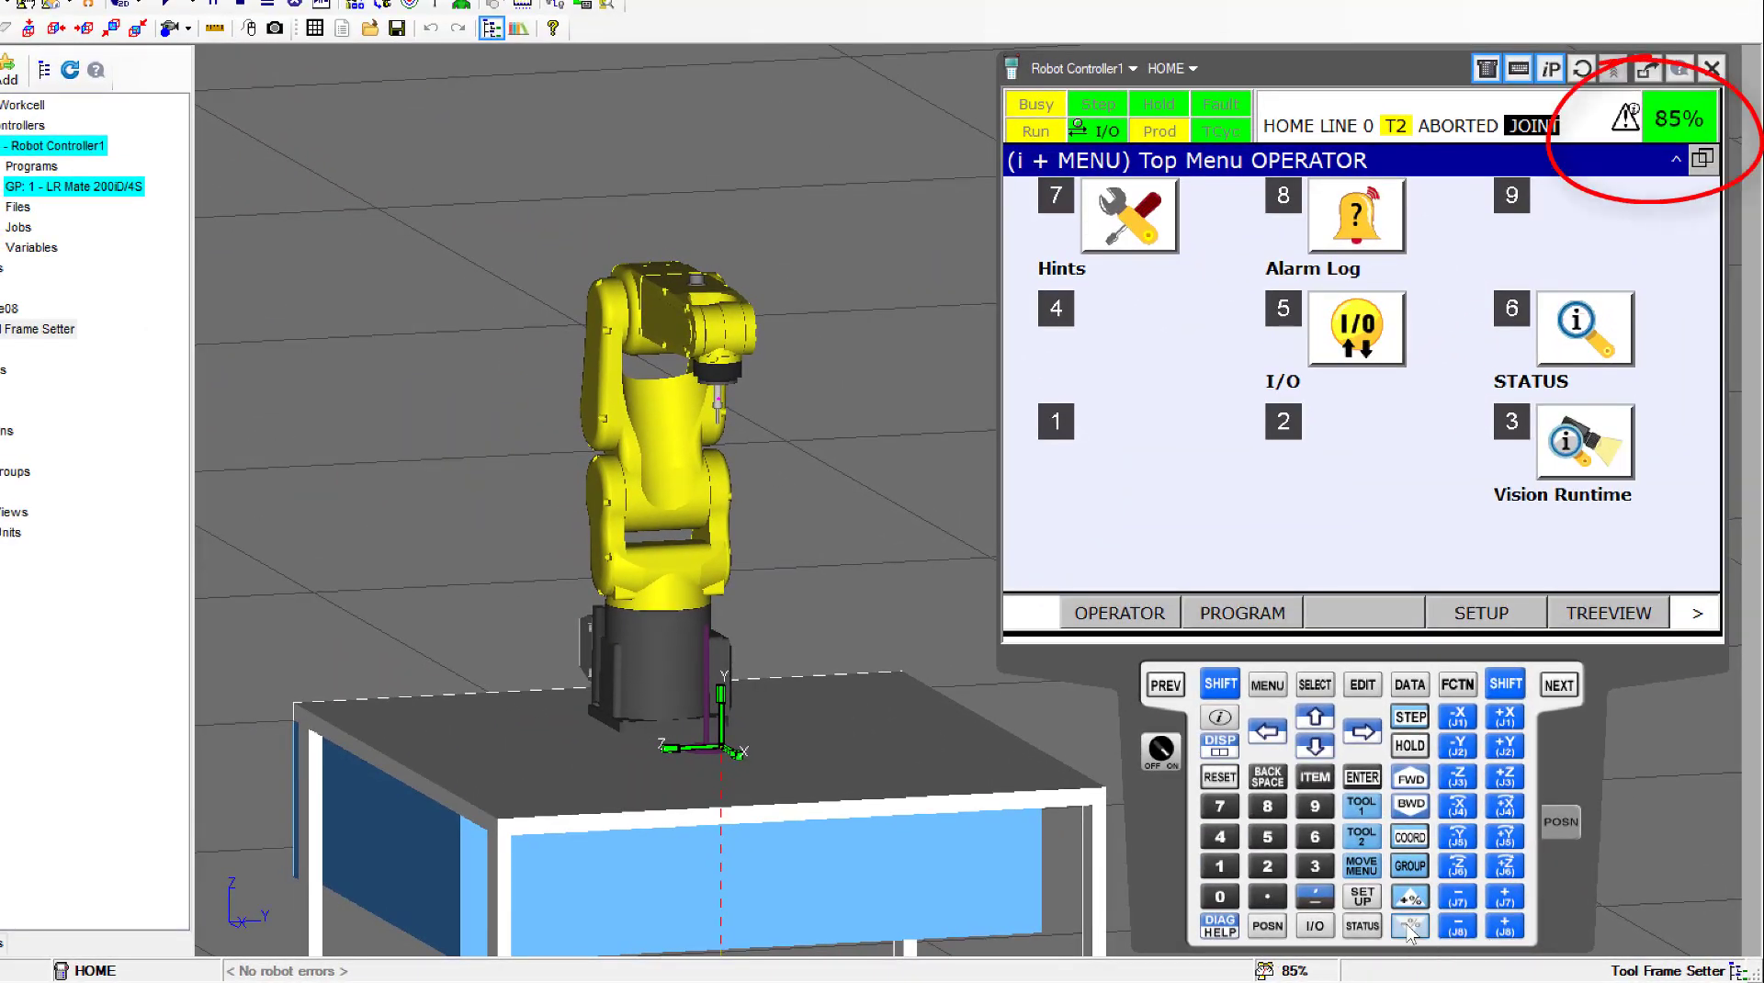
pyautogui.click(1410, 927)
pyautogui.click(1411, 928)
pyautogui.click(1410, 928)
pyautogui.click(1411, 928)
pyautogui.click(1410, 928)
pyautogui.click(1410, 928)
pyautogui.click(1410, 928)
pyautogui.click(1410, 928)
pyautogui.click(1410, 928)
pyautogui.click(1410, 928)
pyautogui.click(1410, 928)
pyautogui.click(1411, 928)
pyautogui.click(1410, 928)
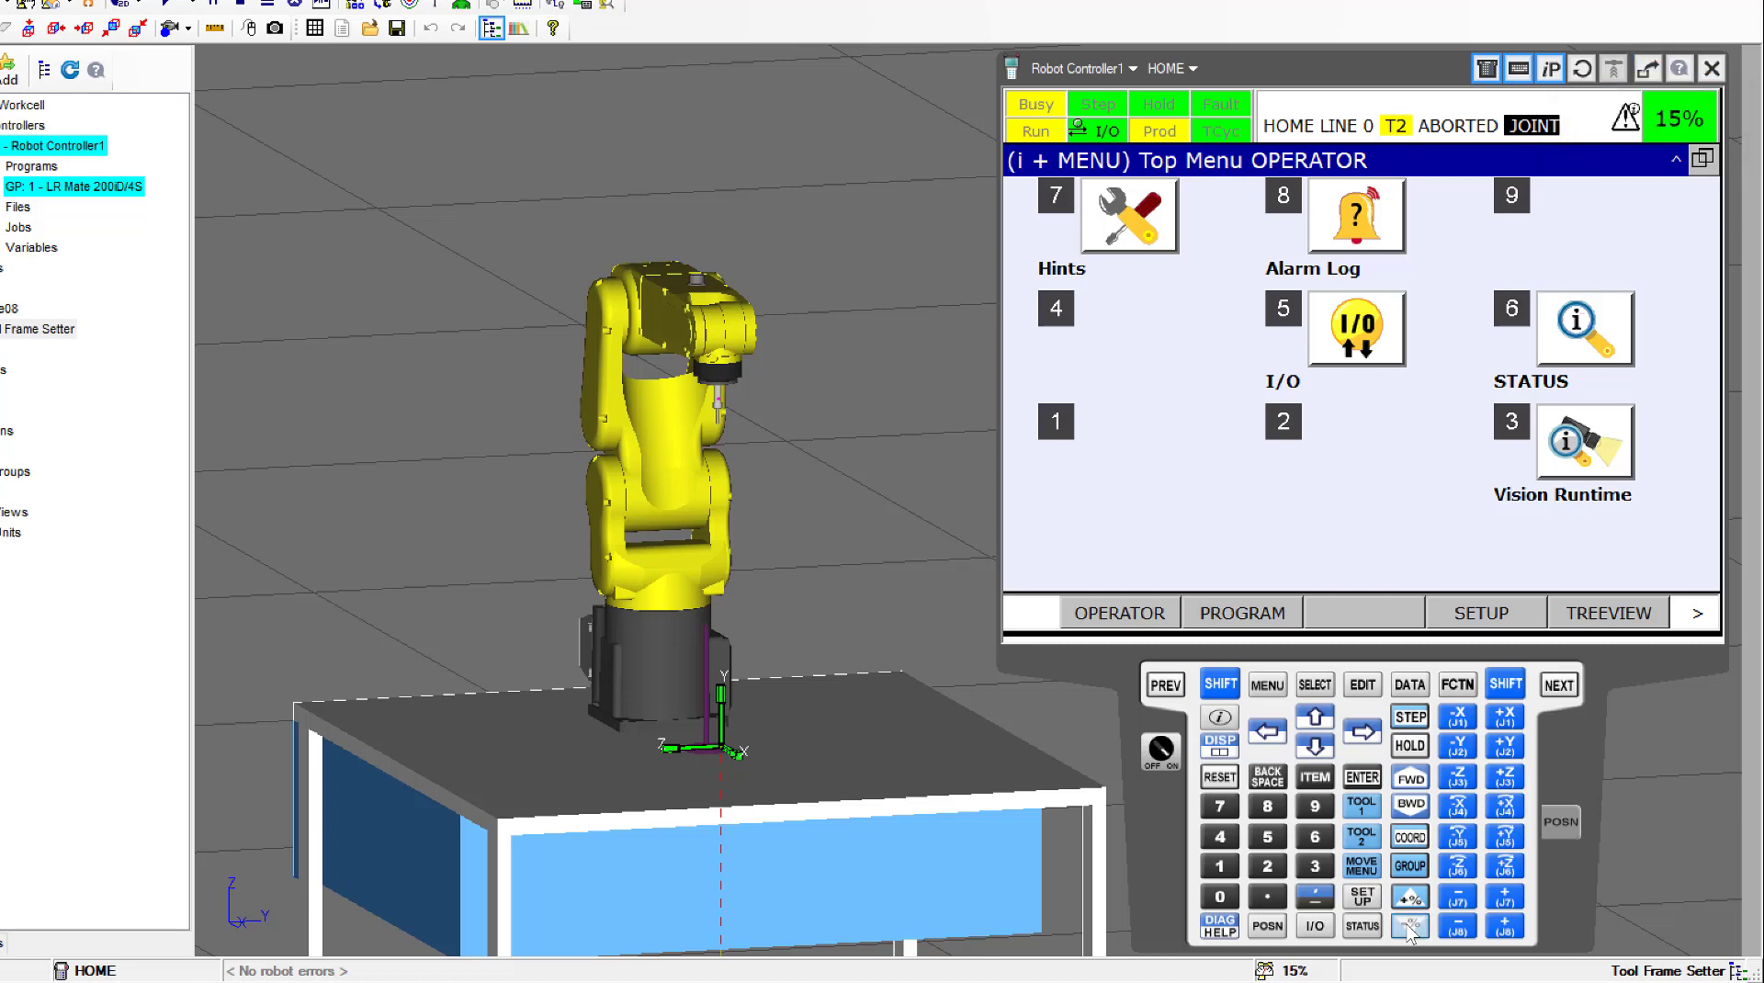
# - Raise the speed override to 100% using the pendant's coarse, shifted increments
pyautogui.click(1410, 897)
pyautogui.click(1218, 686)
pyautogui.click(1414, 898)
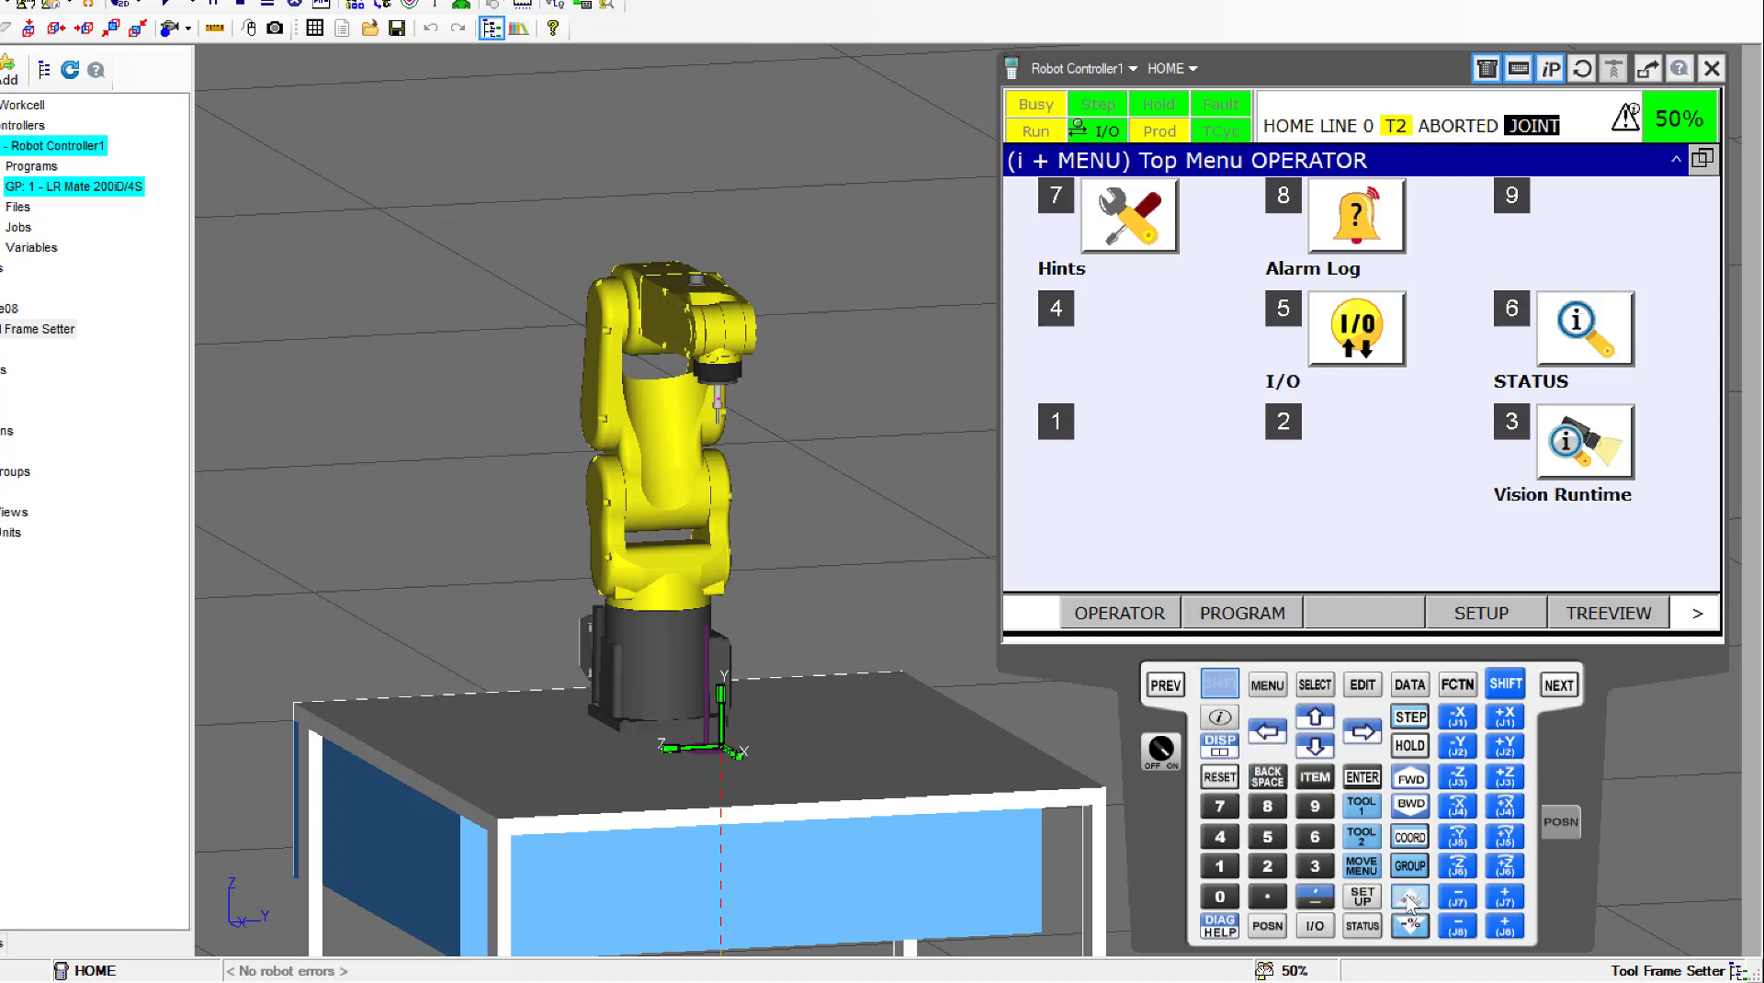
pyautogui.click(1411, 899)
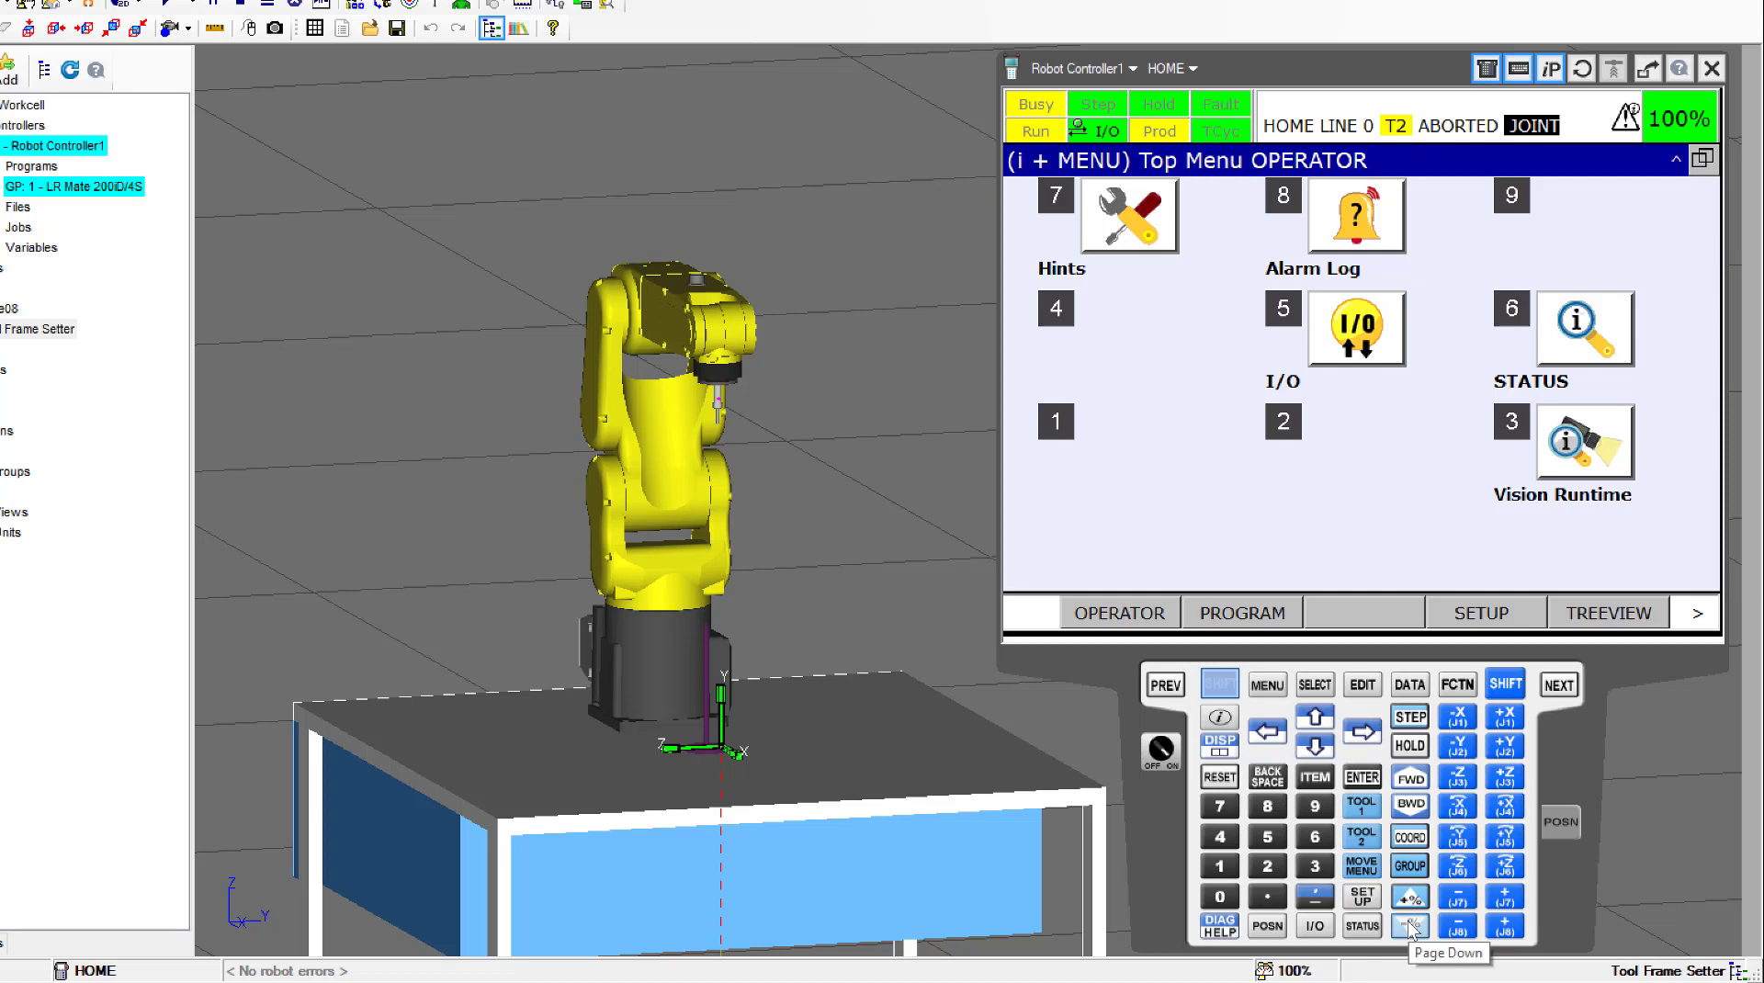
# - Lower the speed override to 5% in coarse increments, and raise it to 20% in fine increments
pyautogui.click(1410, 928)
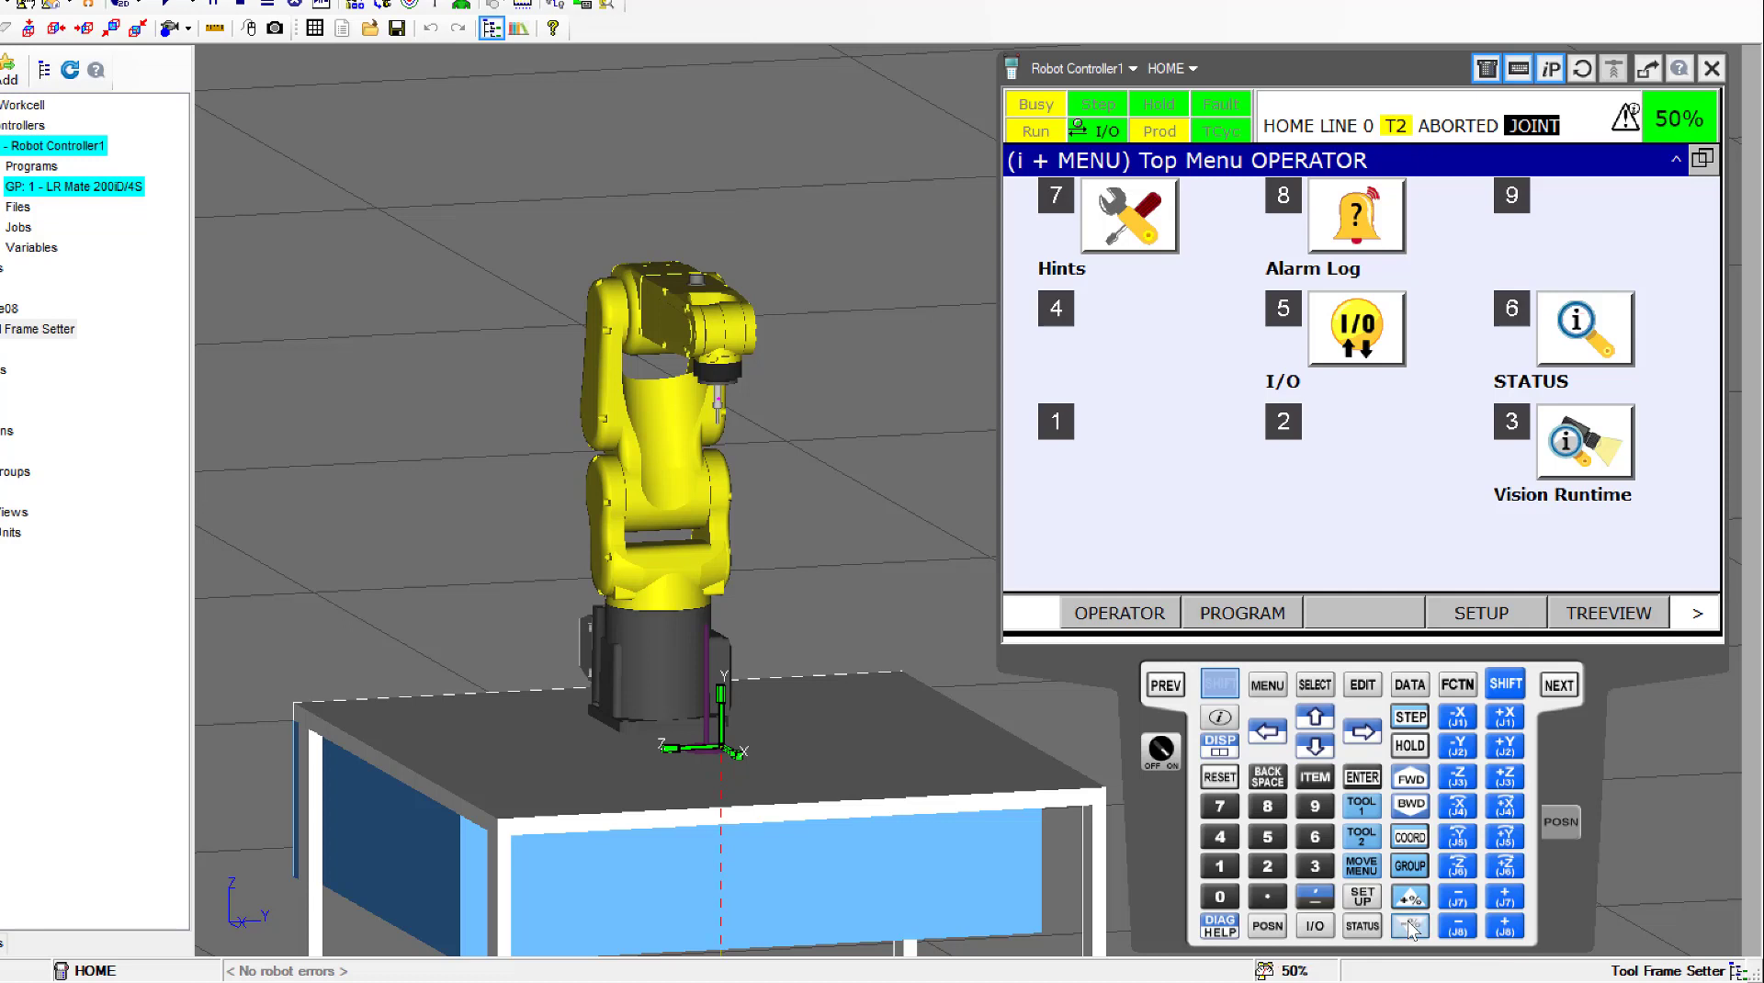
pyautogui.click(1410, 927)
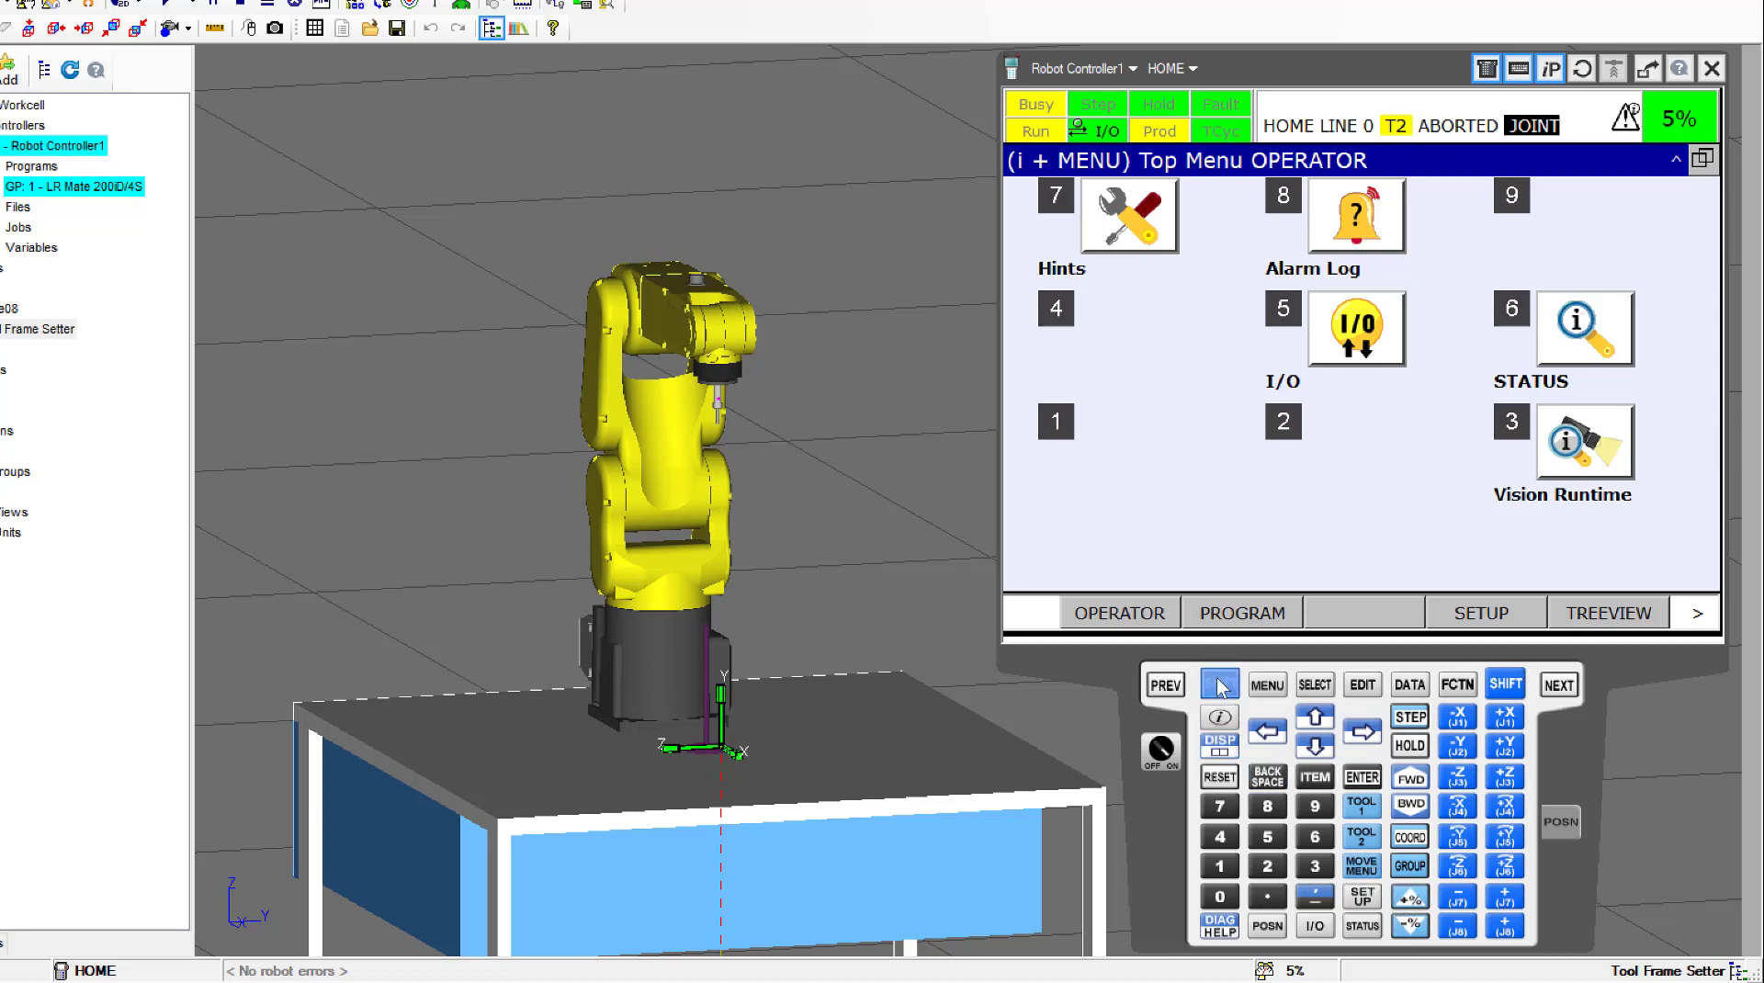
pyautogui.press('shift')
pyautogui.click(1410, 898)
pyautogui.click(1411, 897)
pyautogui.click(1410, 898)
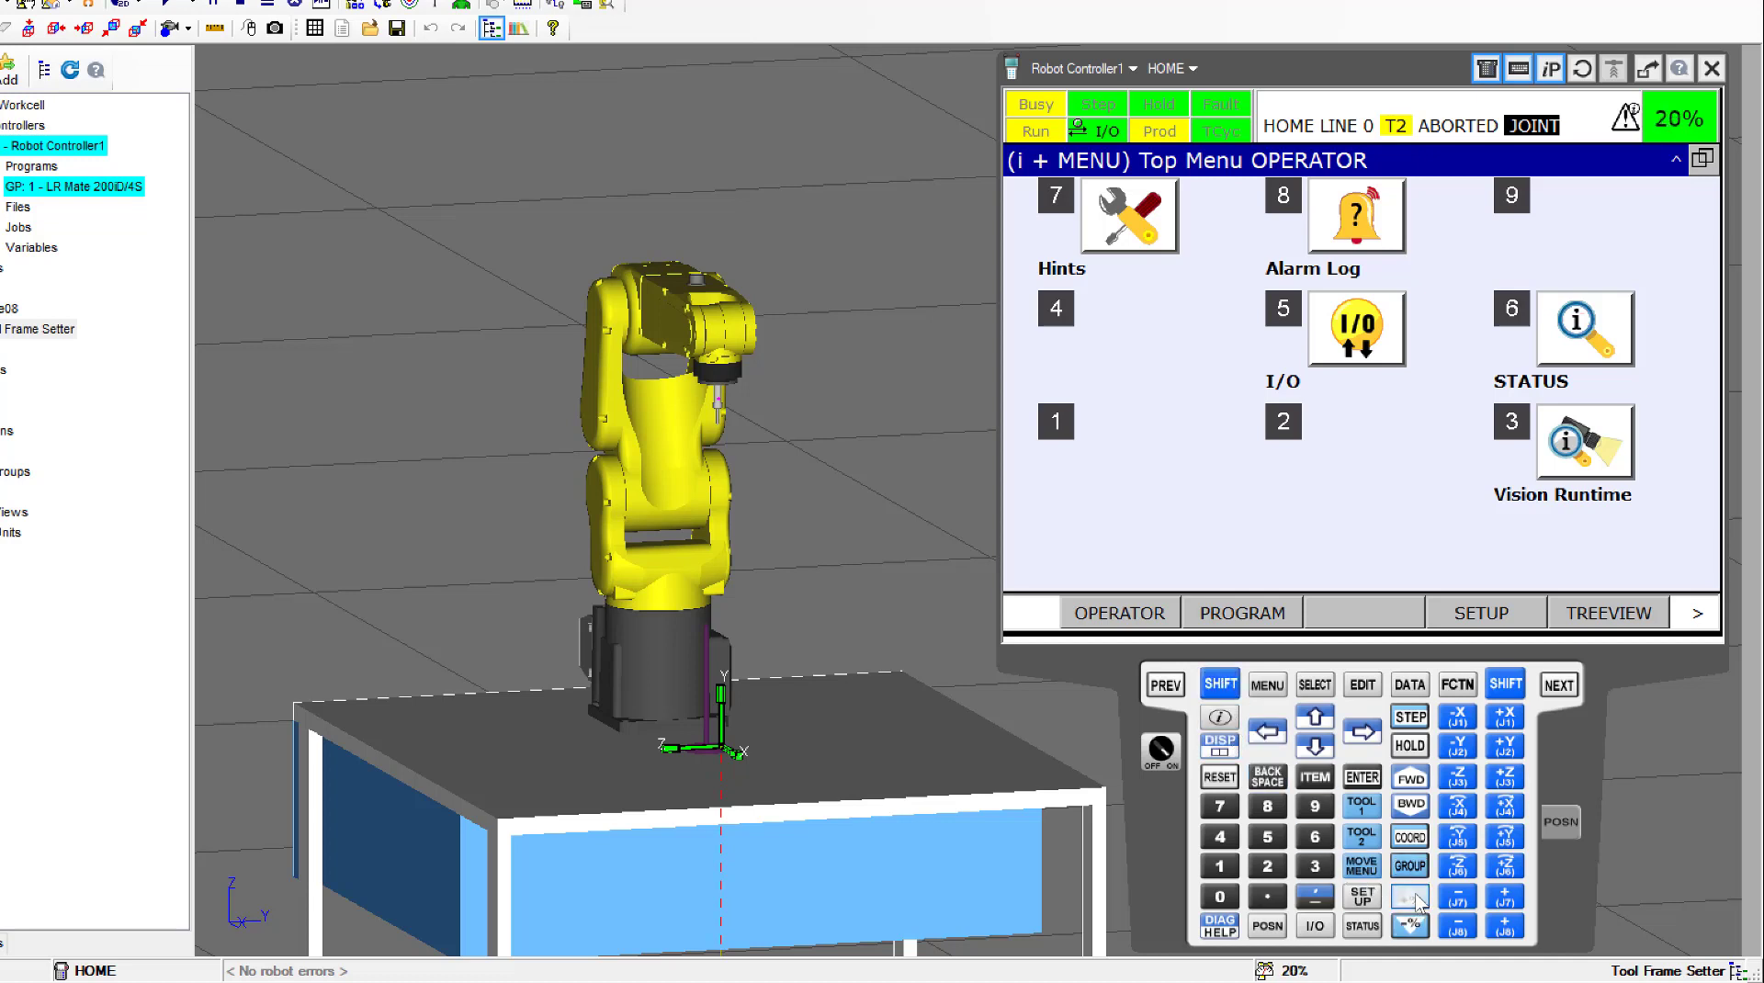
pyautogui.click(1411, 897)
pyautogui.click(1410, 924)
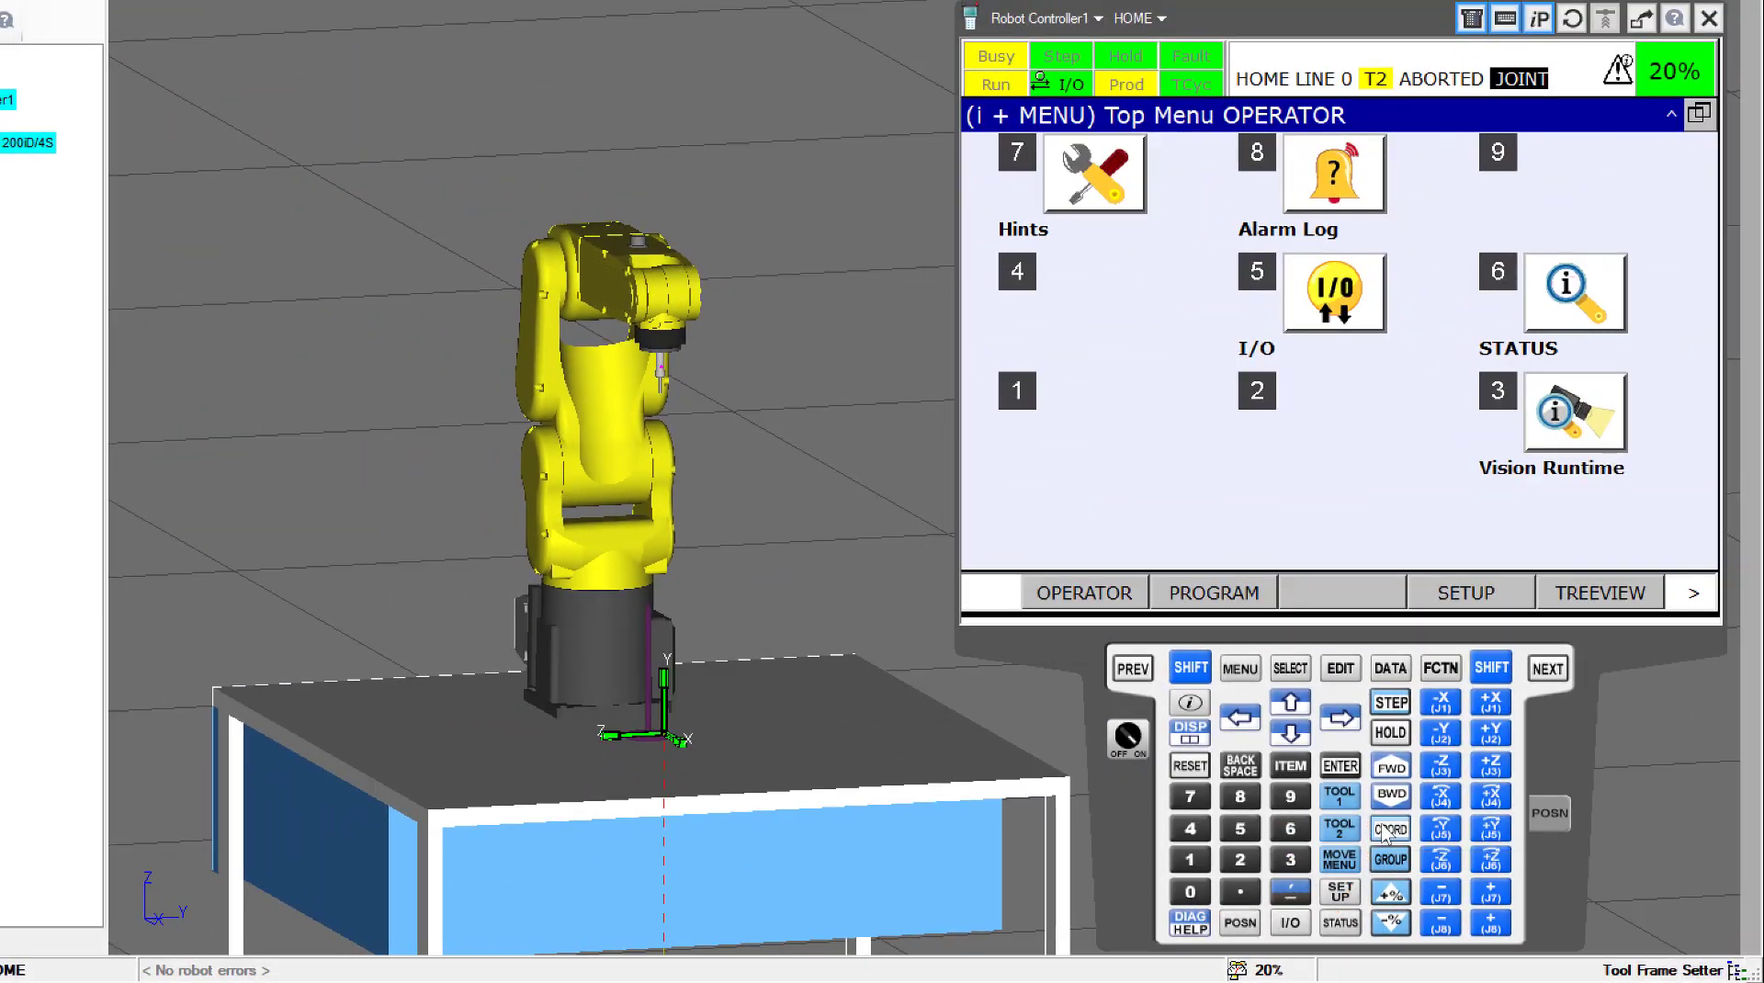
# - Cycle the pendant's jog coordinate system through JGFRM, WORLD and USER back to JOINT
pyautogui.click(1386, 832)
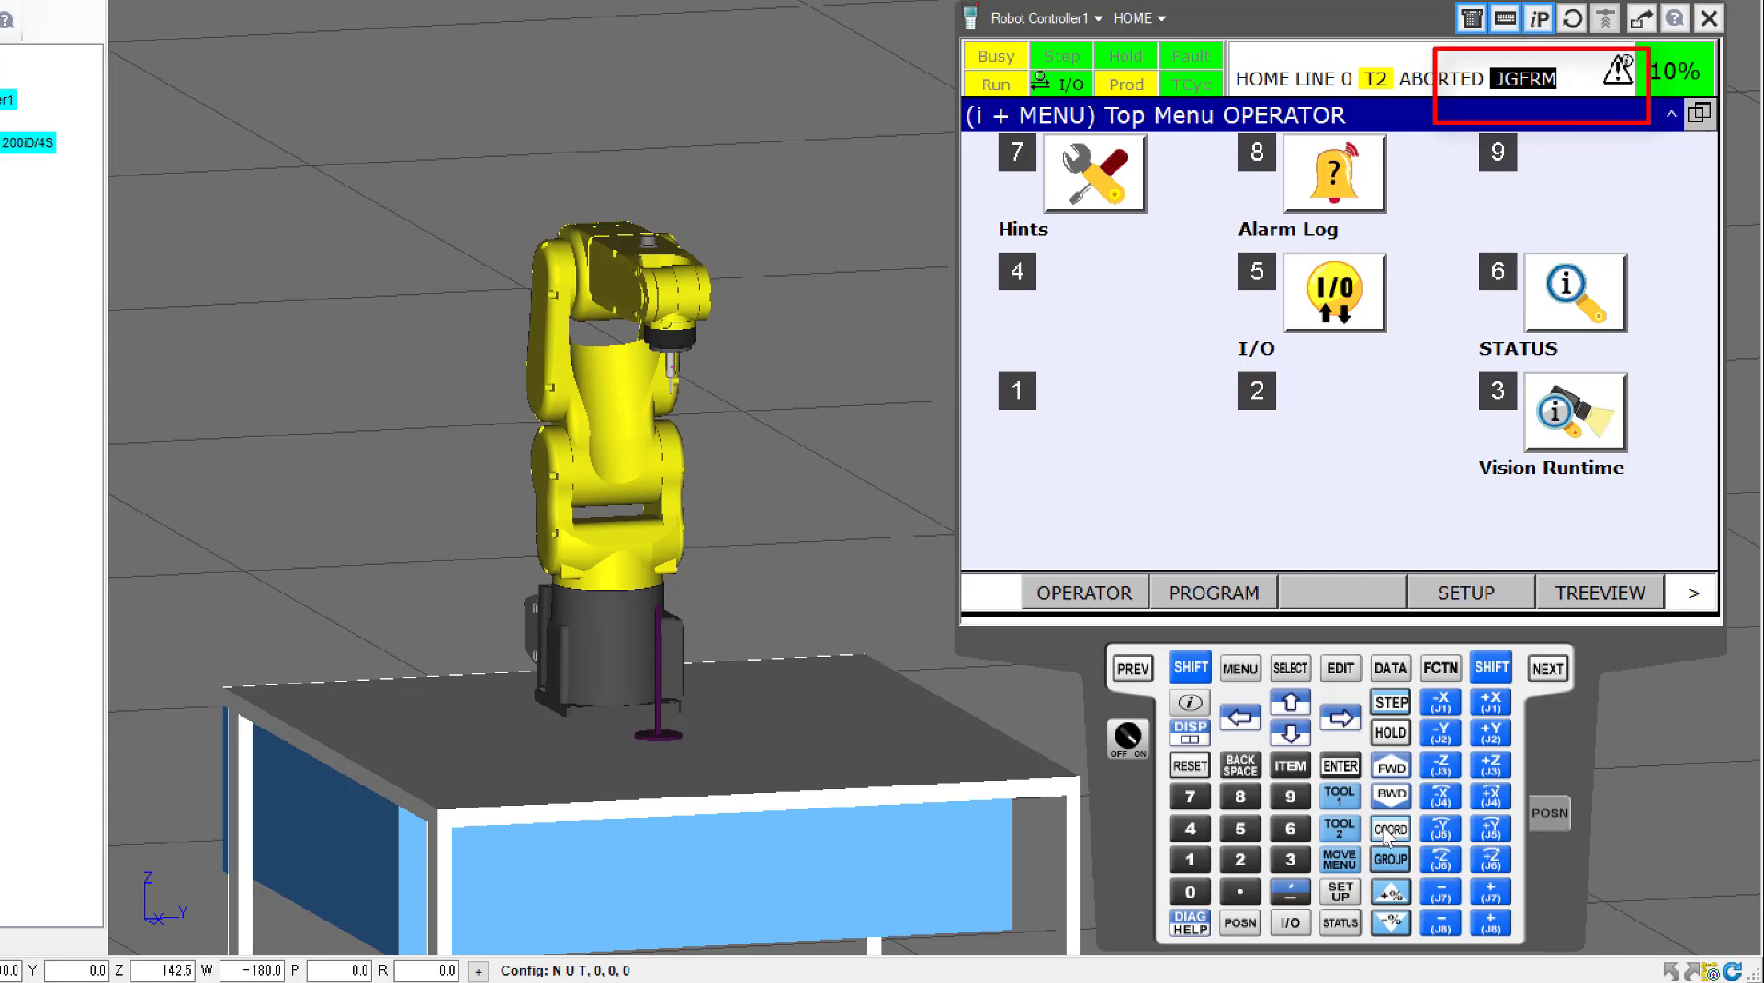
pyautogui.click(1386, 831)
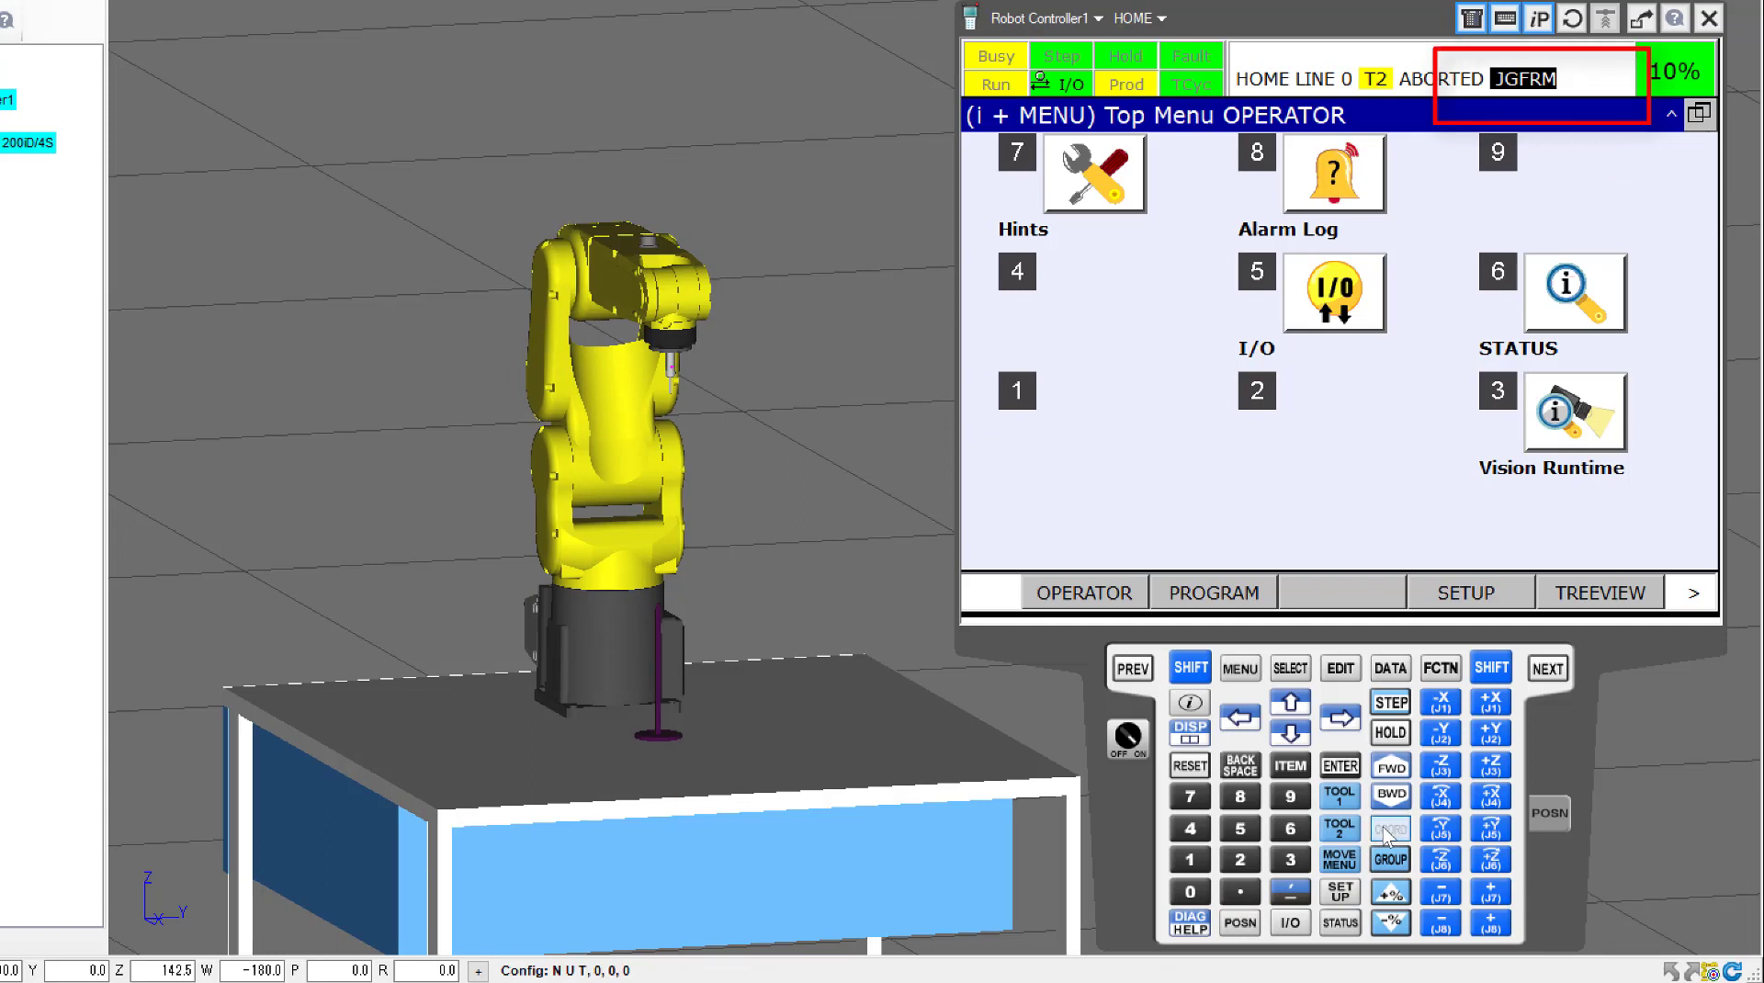
pyautogui.click(1386, 831)
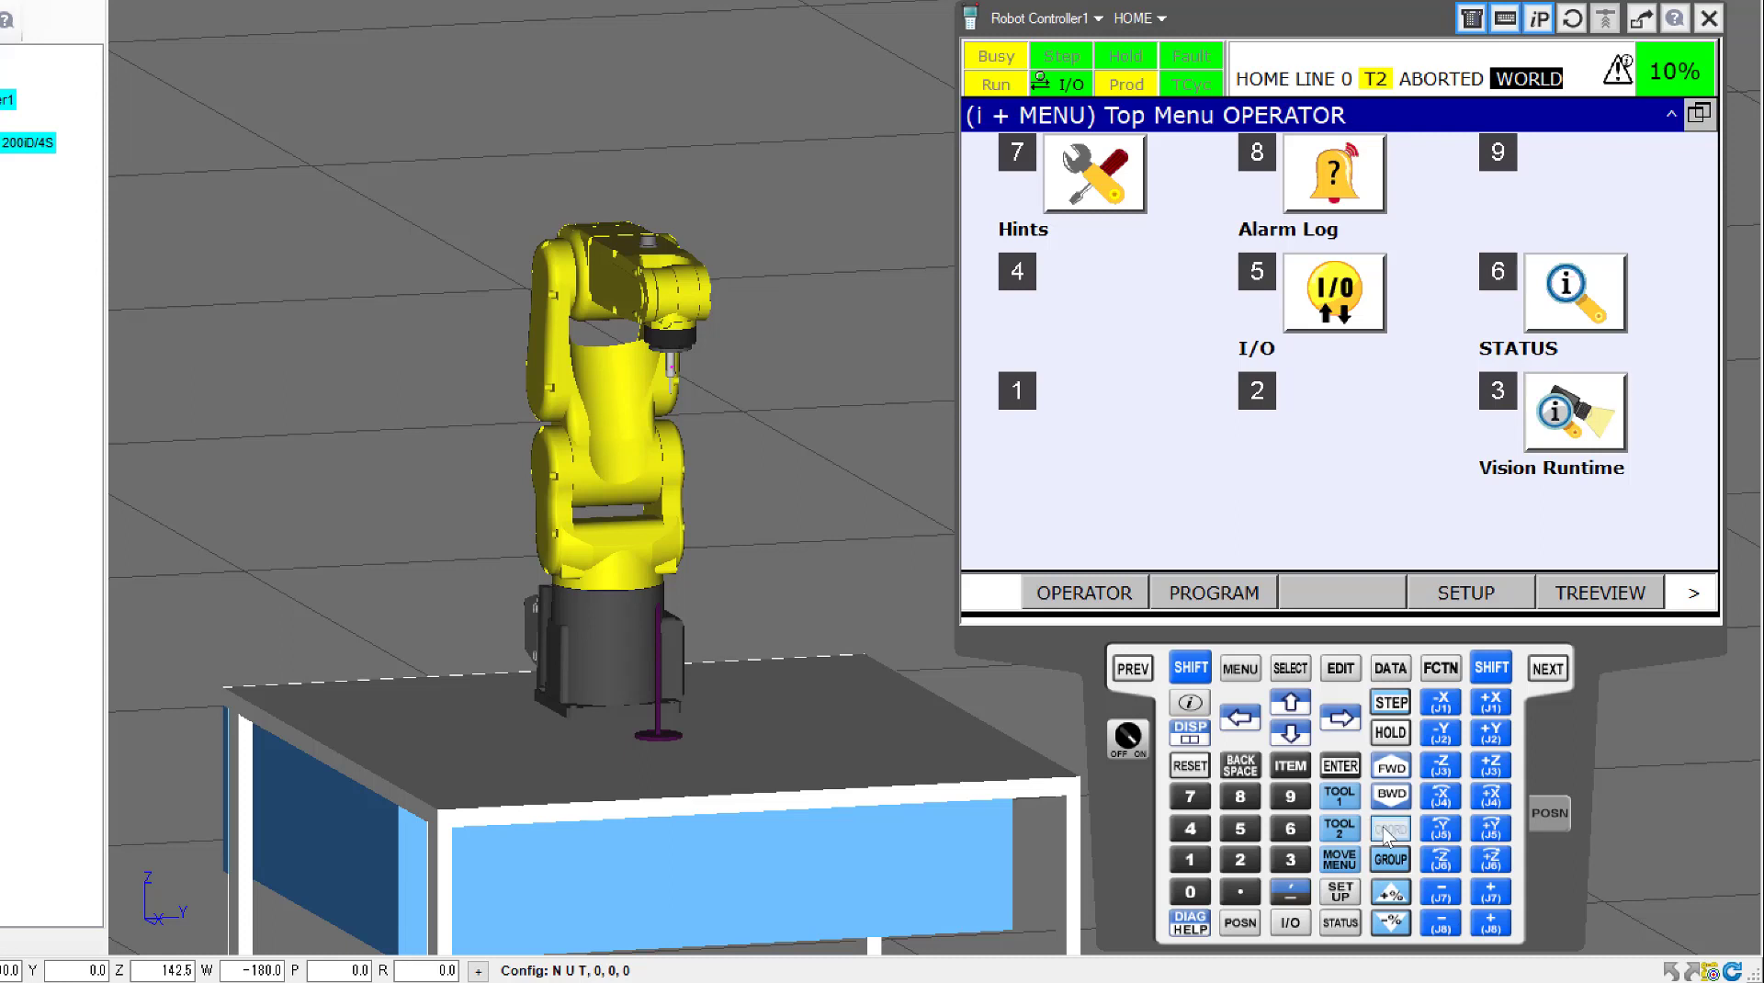
pyautogui.click(1386, 831)
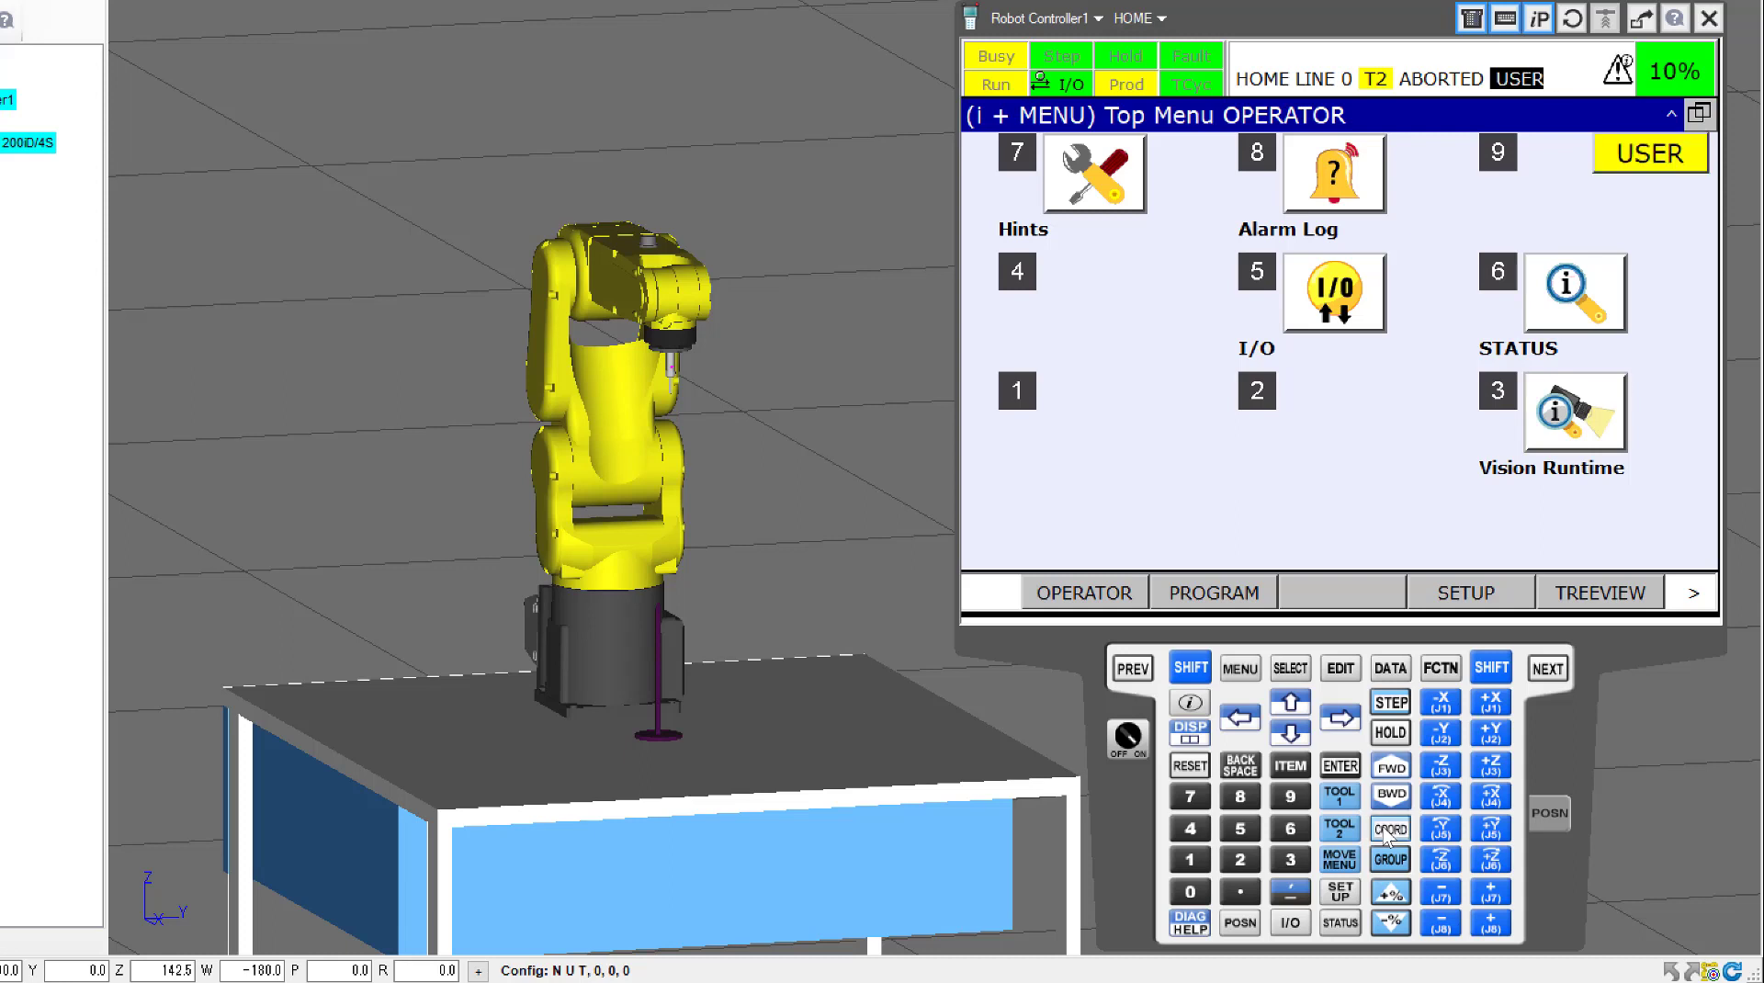
pyautogui.click(1387, 832)
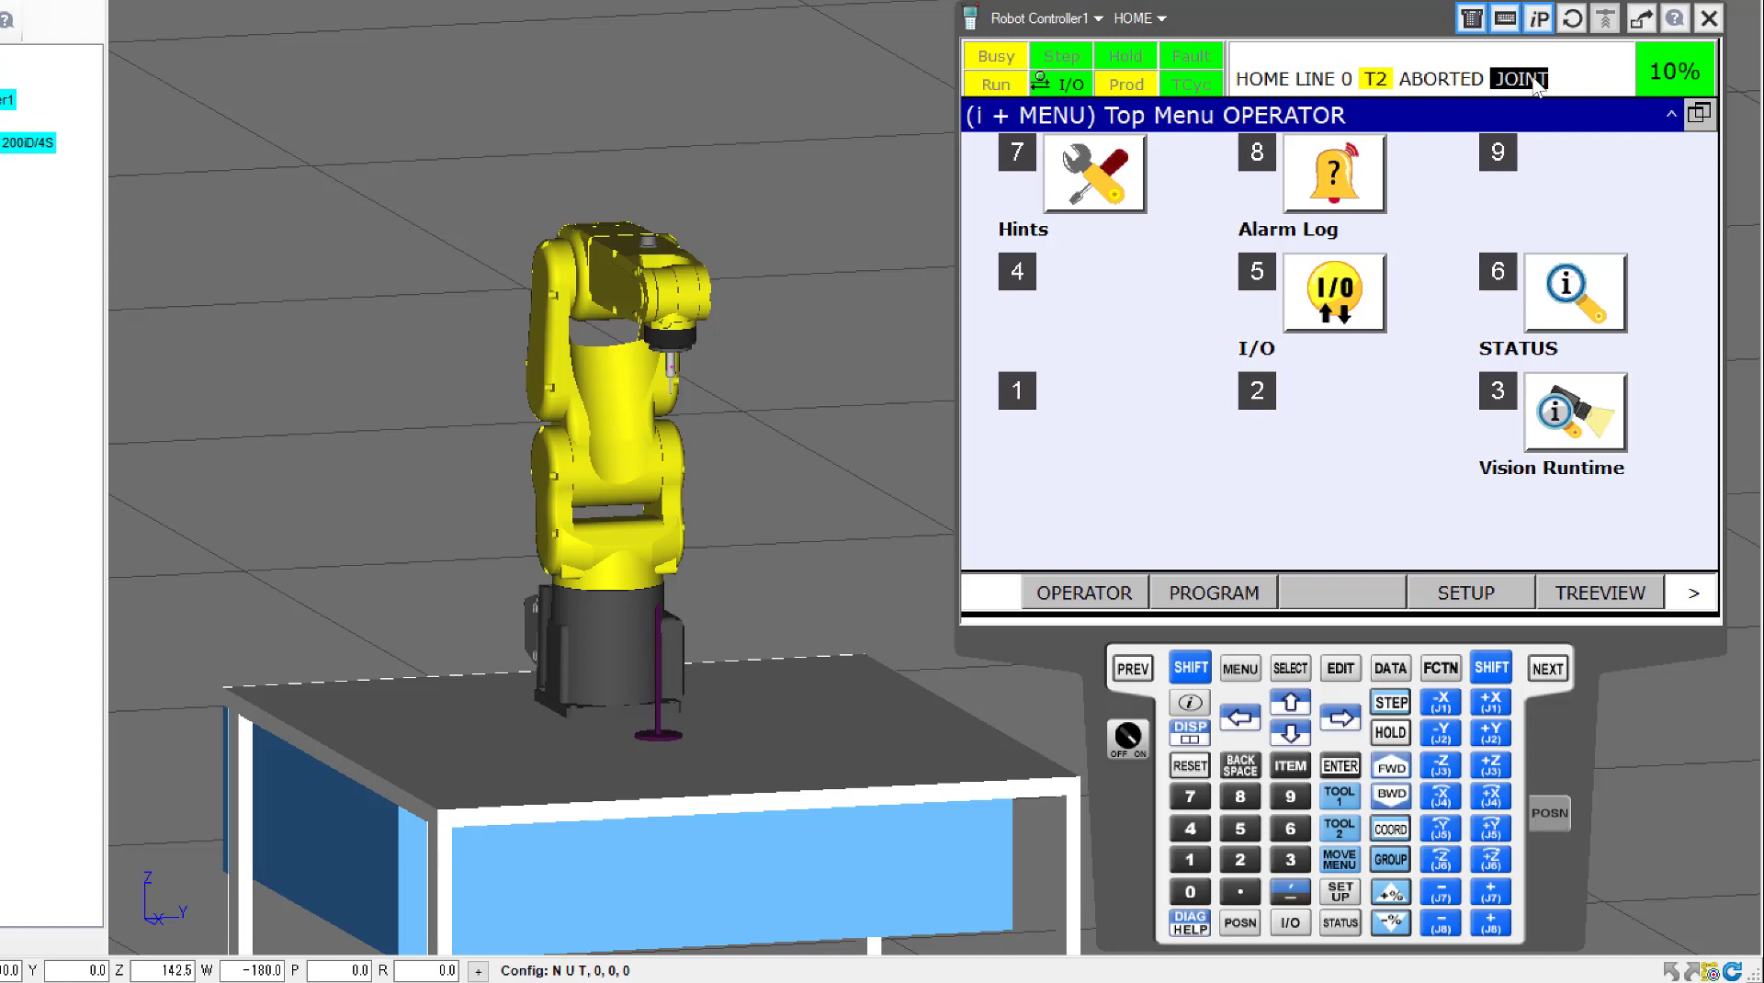
# - Bring up the pendant's Jog Coordinate System choices and select JOINT
pyautogui.click(1190, 668)
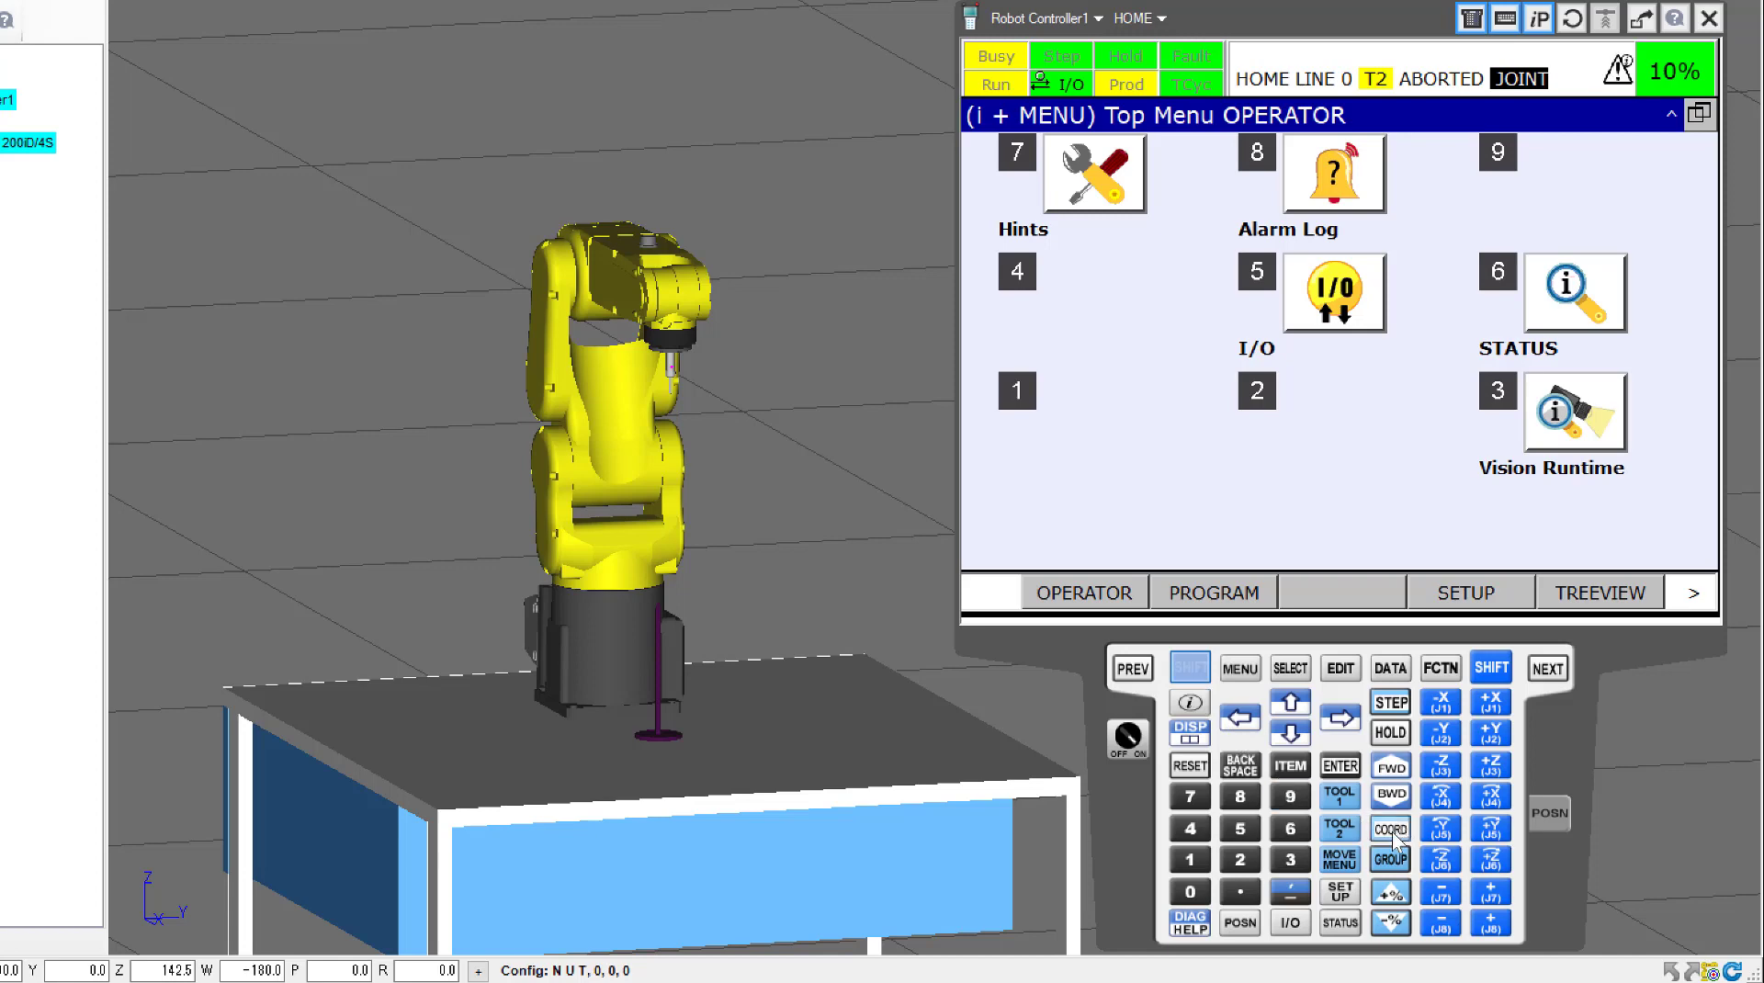
pyautogui.click(1390, 829)
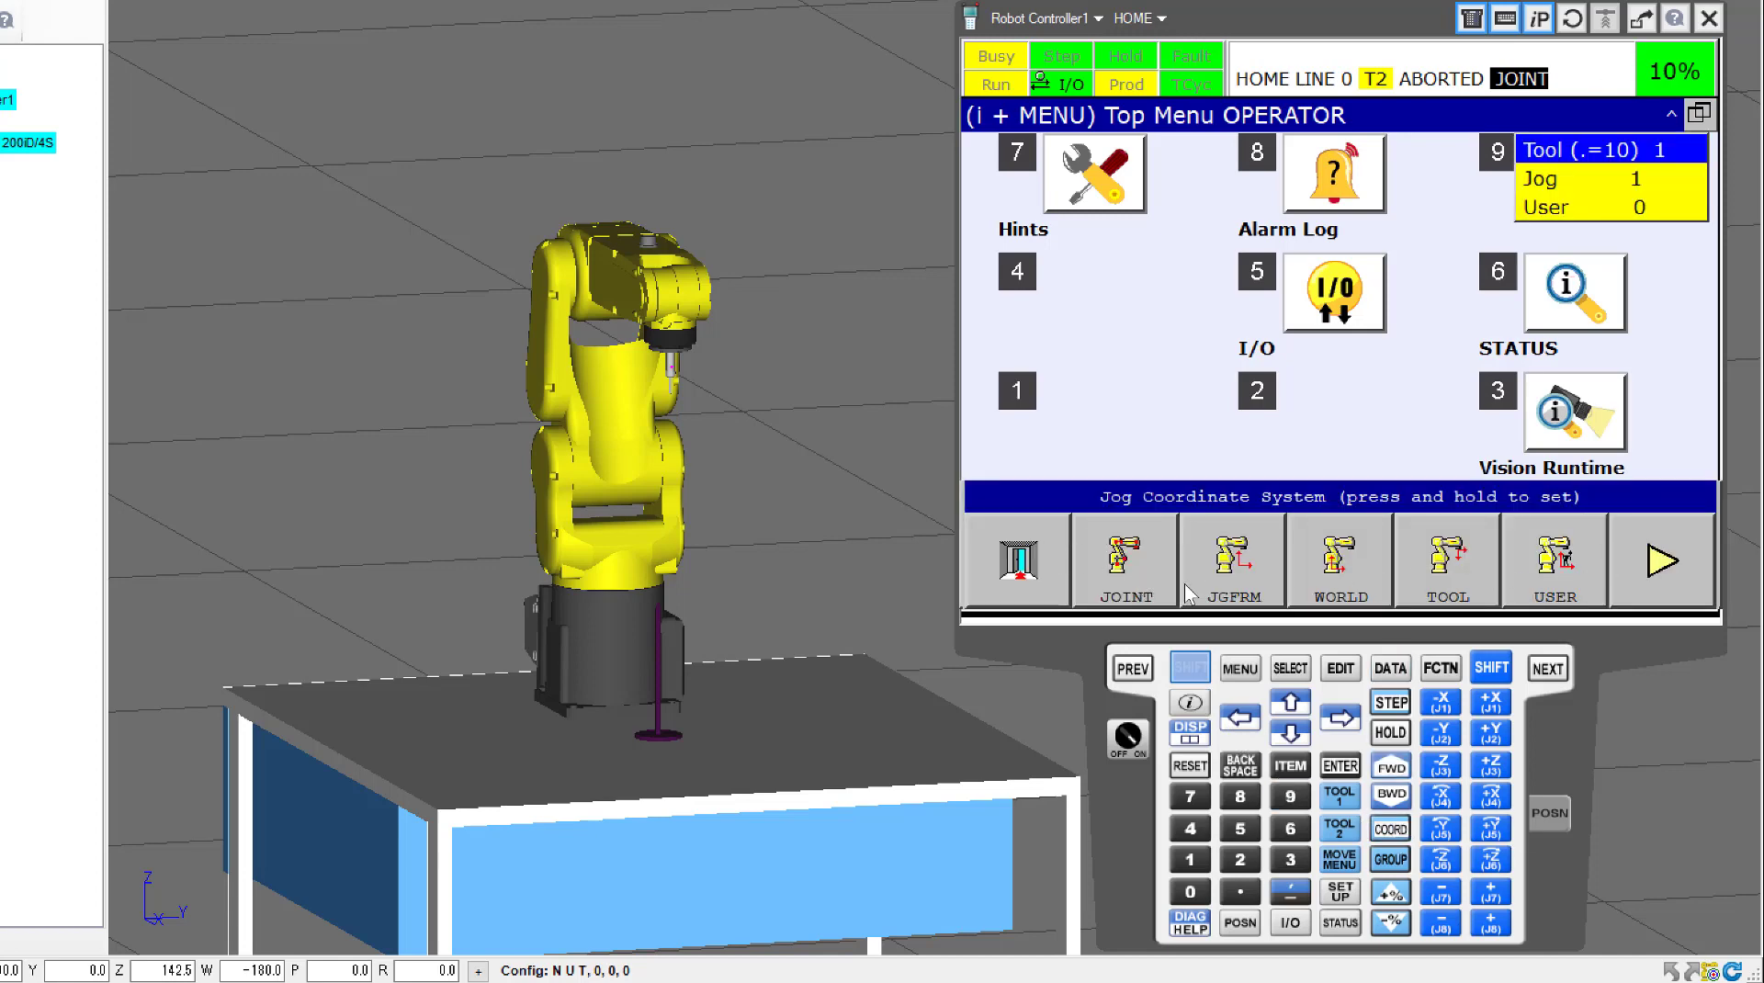
pyautogui.click(1118, 547)
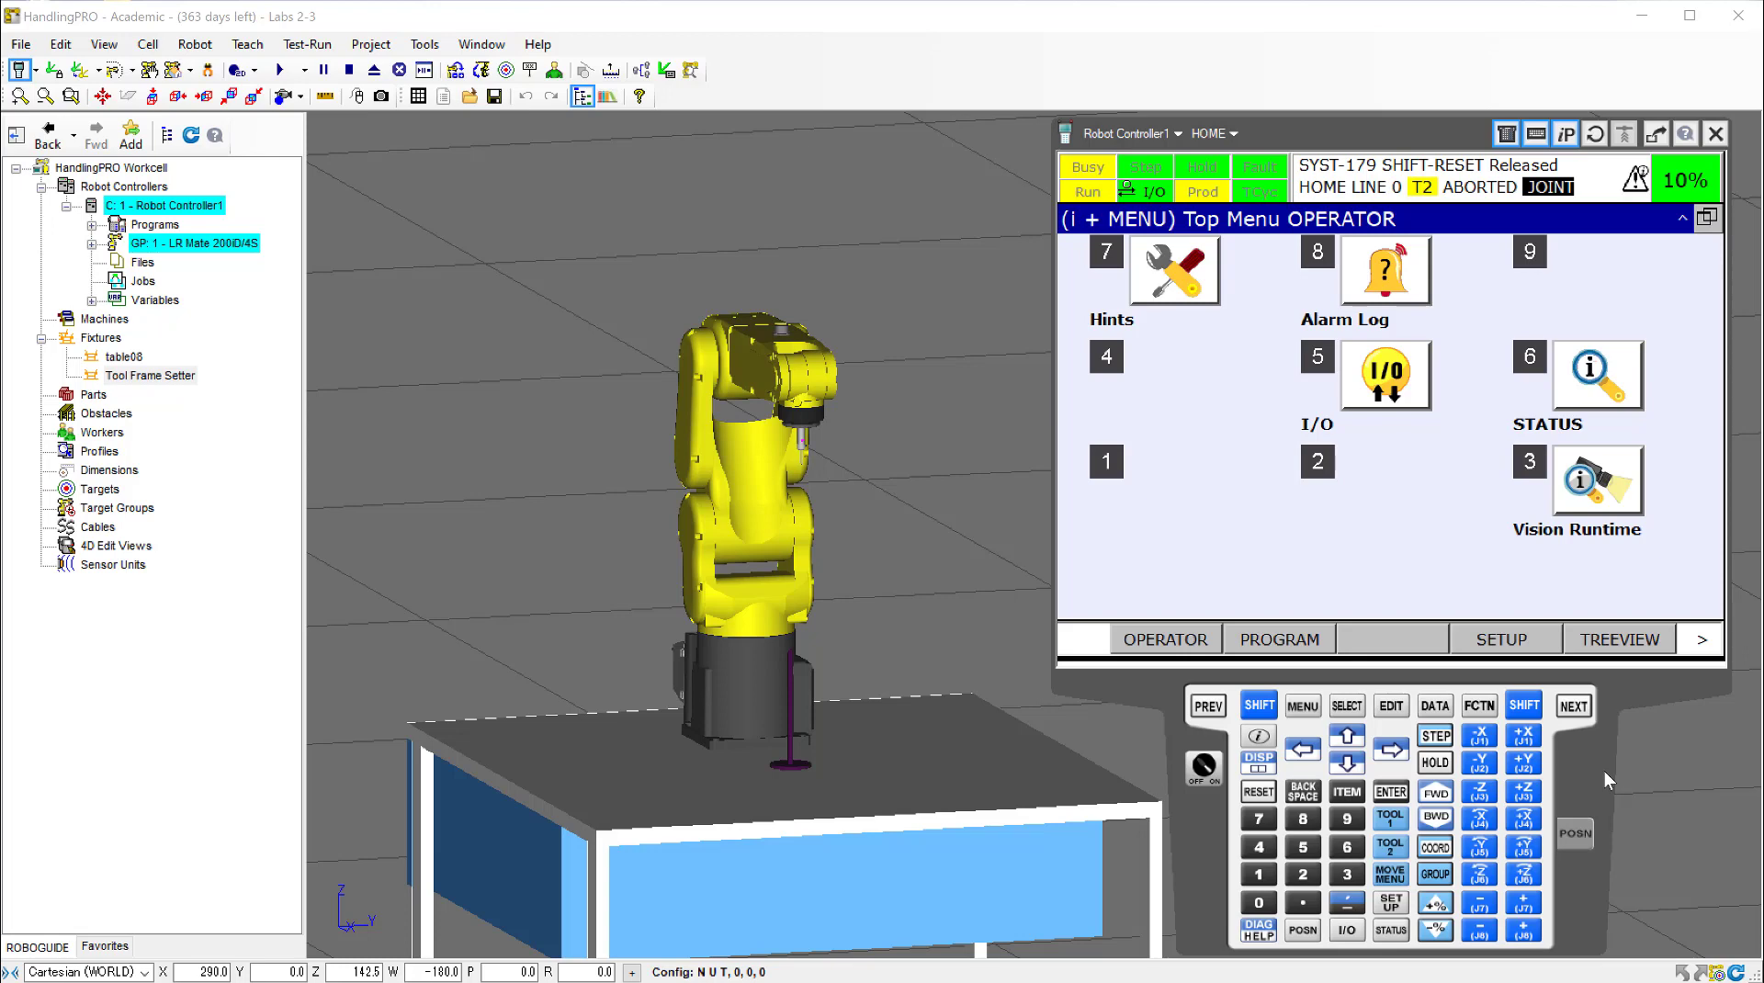
# - Enable jogging and rotate the robot's base joint J1 in the positive and negative directions
pyautogui.click(1256, 707)
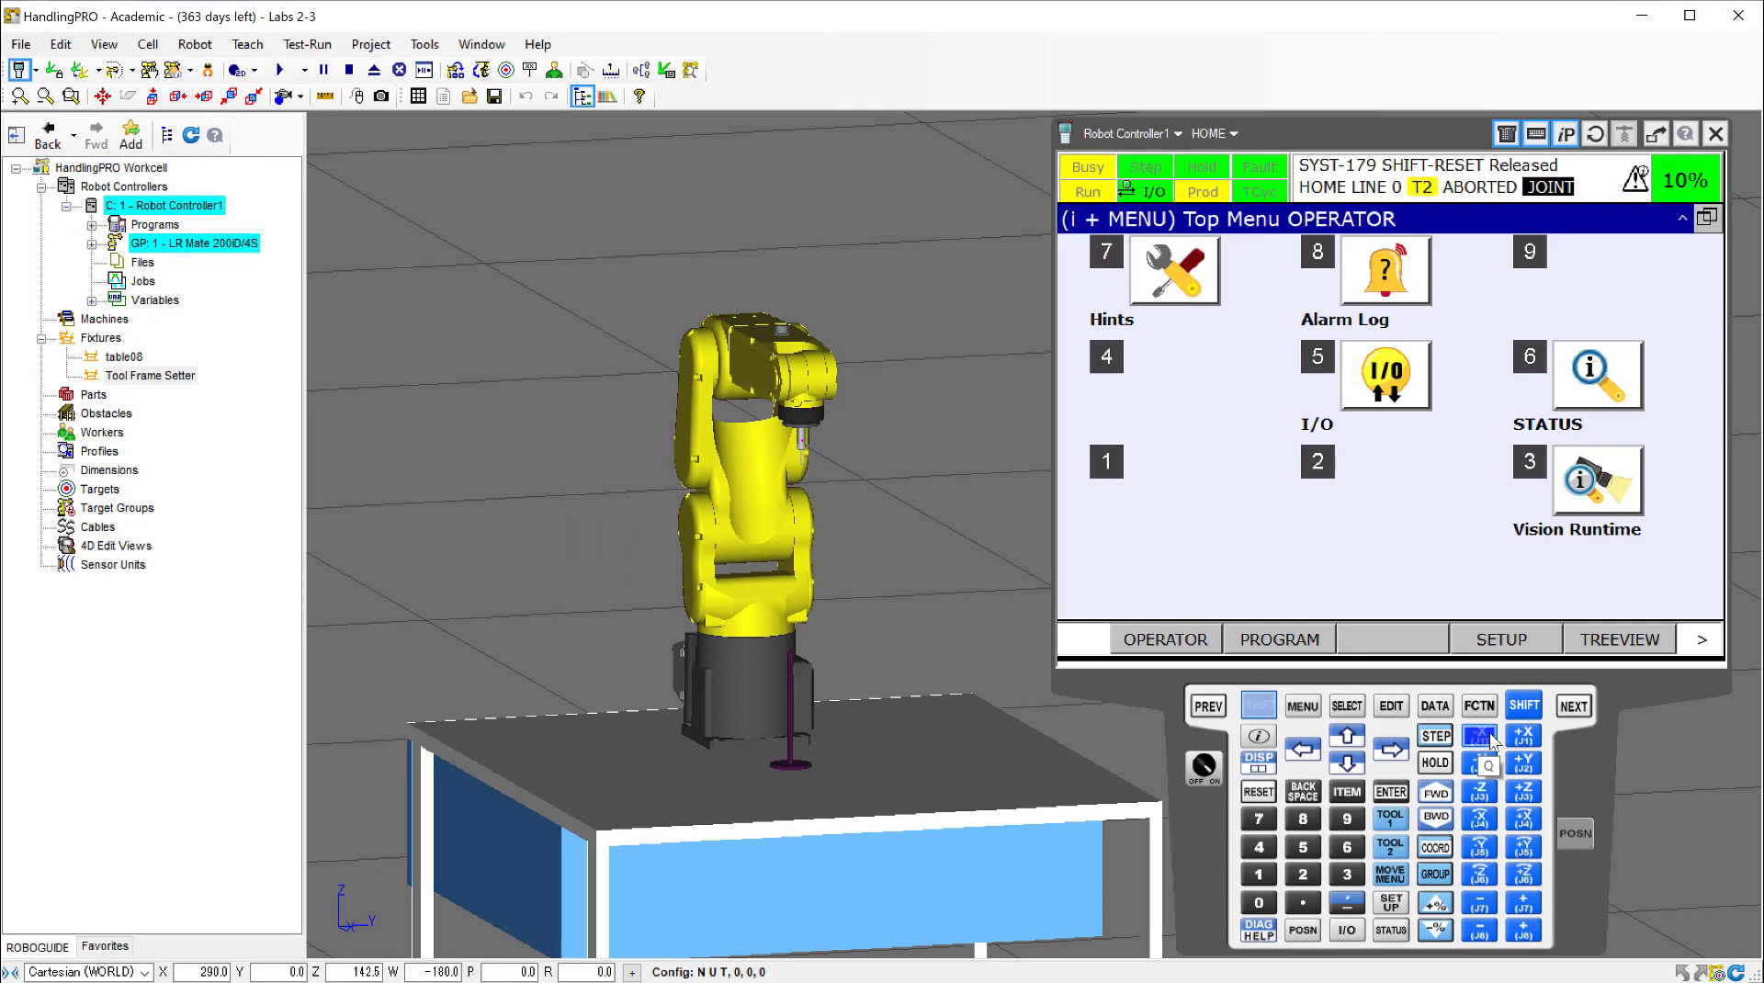
pyautogui.click(1523, 739)
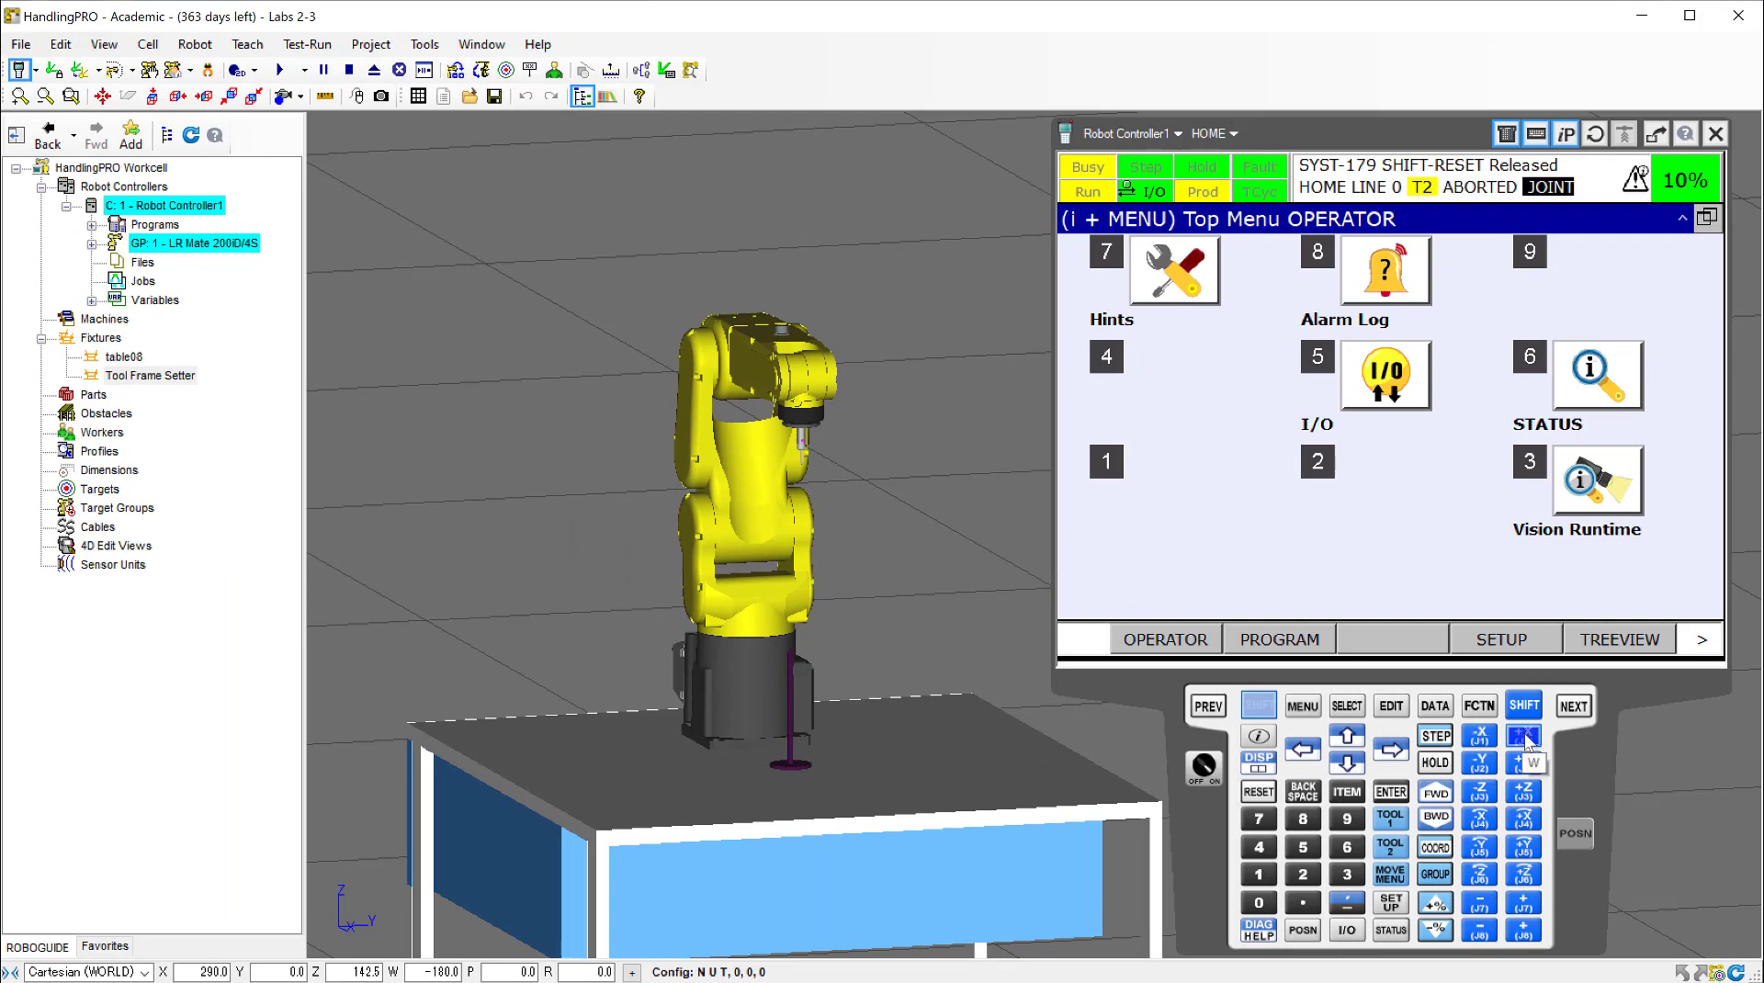
pyautogui.click(1524, 739)
pyautogui.moveTo(1524, 741); pyautogui.dragTo(1483, 746)
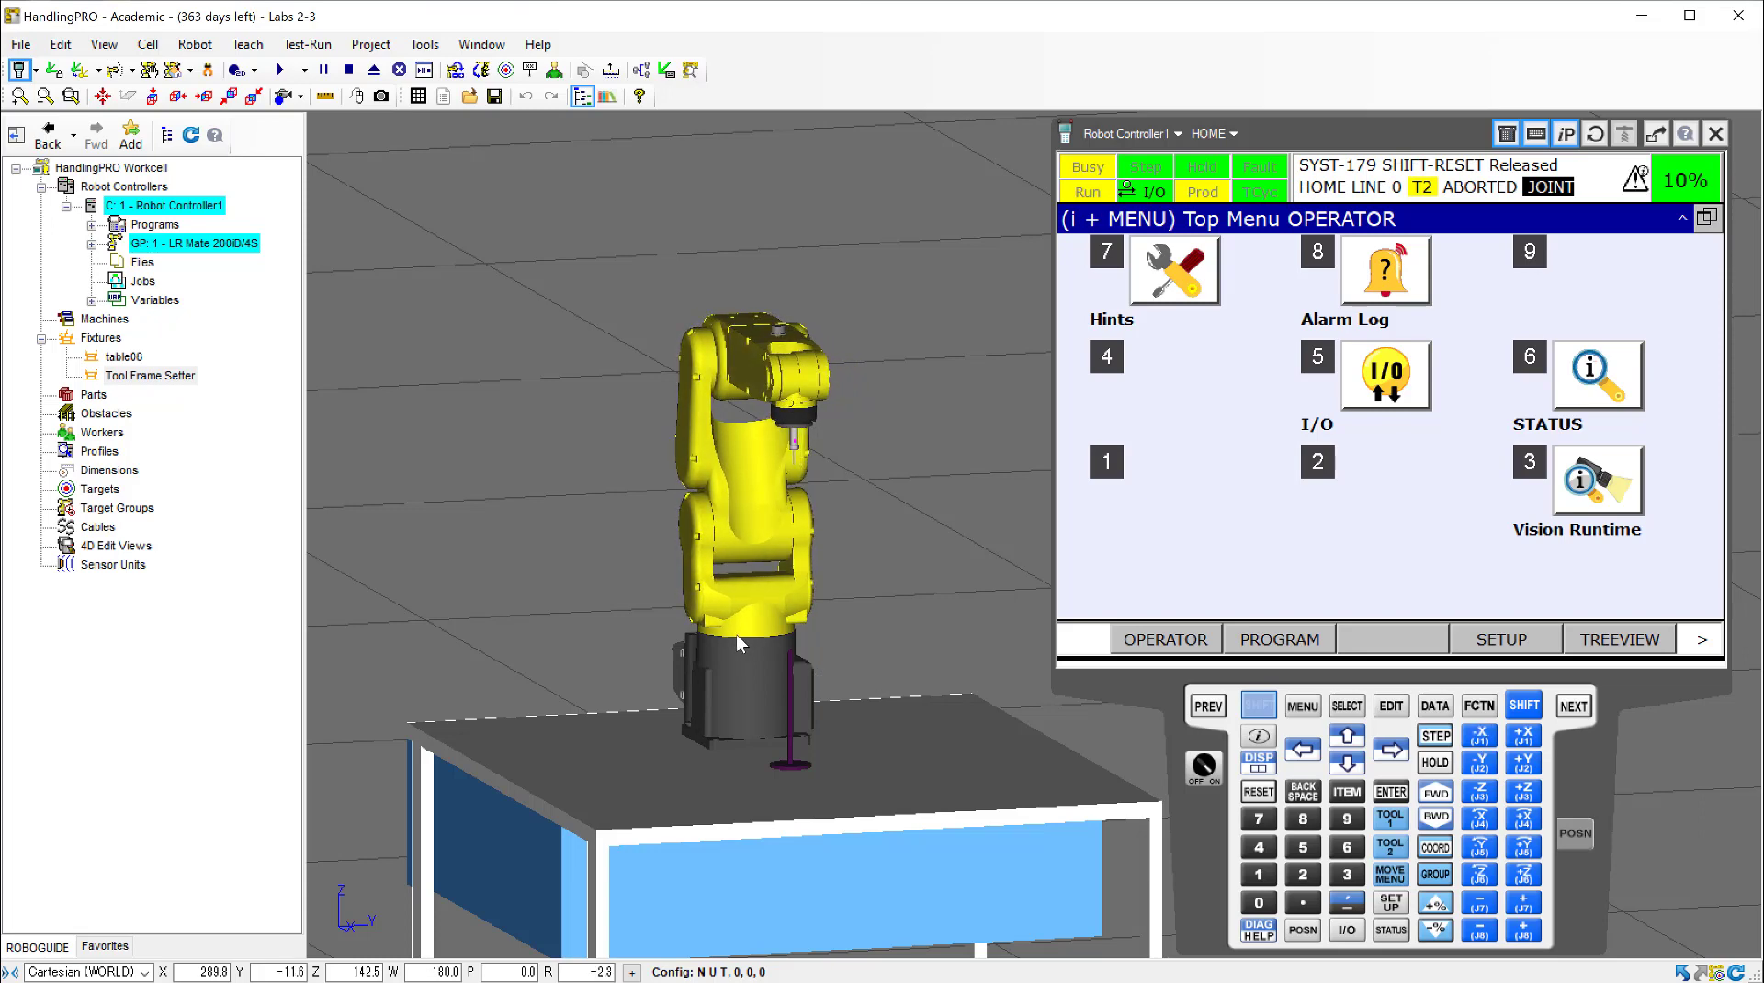
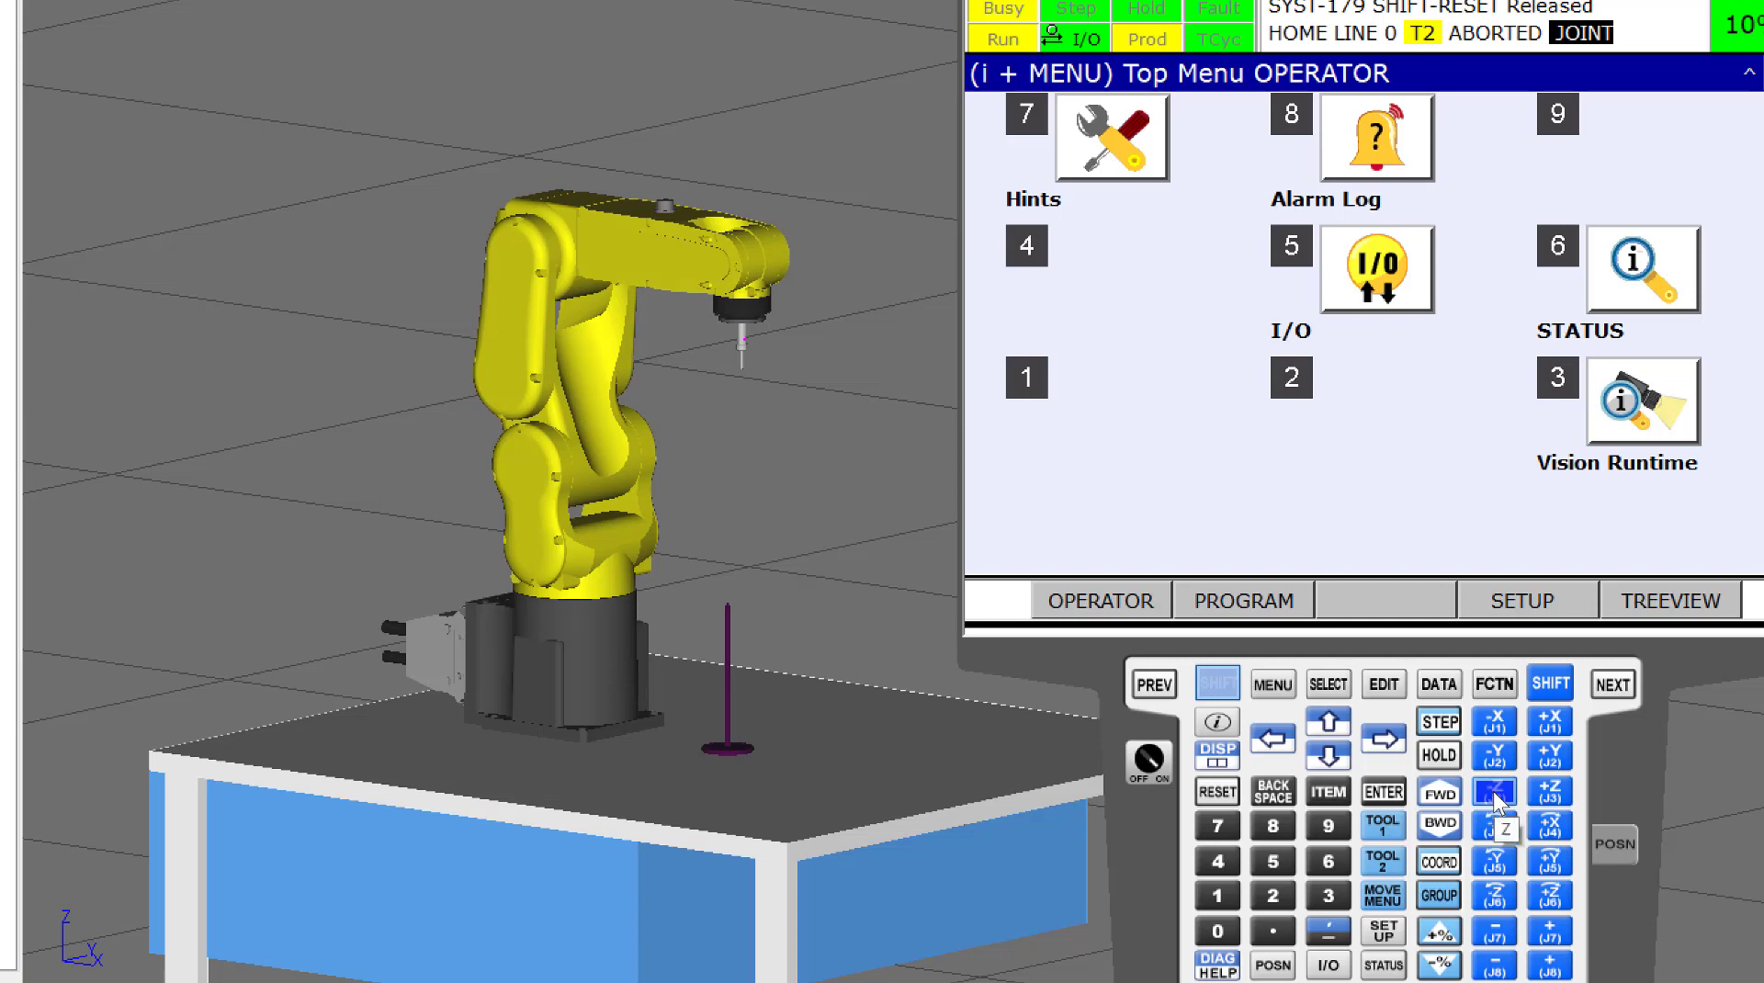
# - Jog joint J3 in the negative direction to lower the forearm, and back up in the positive direction
pyautogui.click(1495, 796)
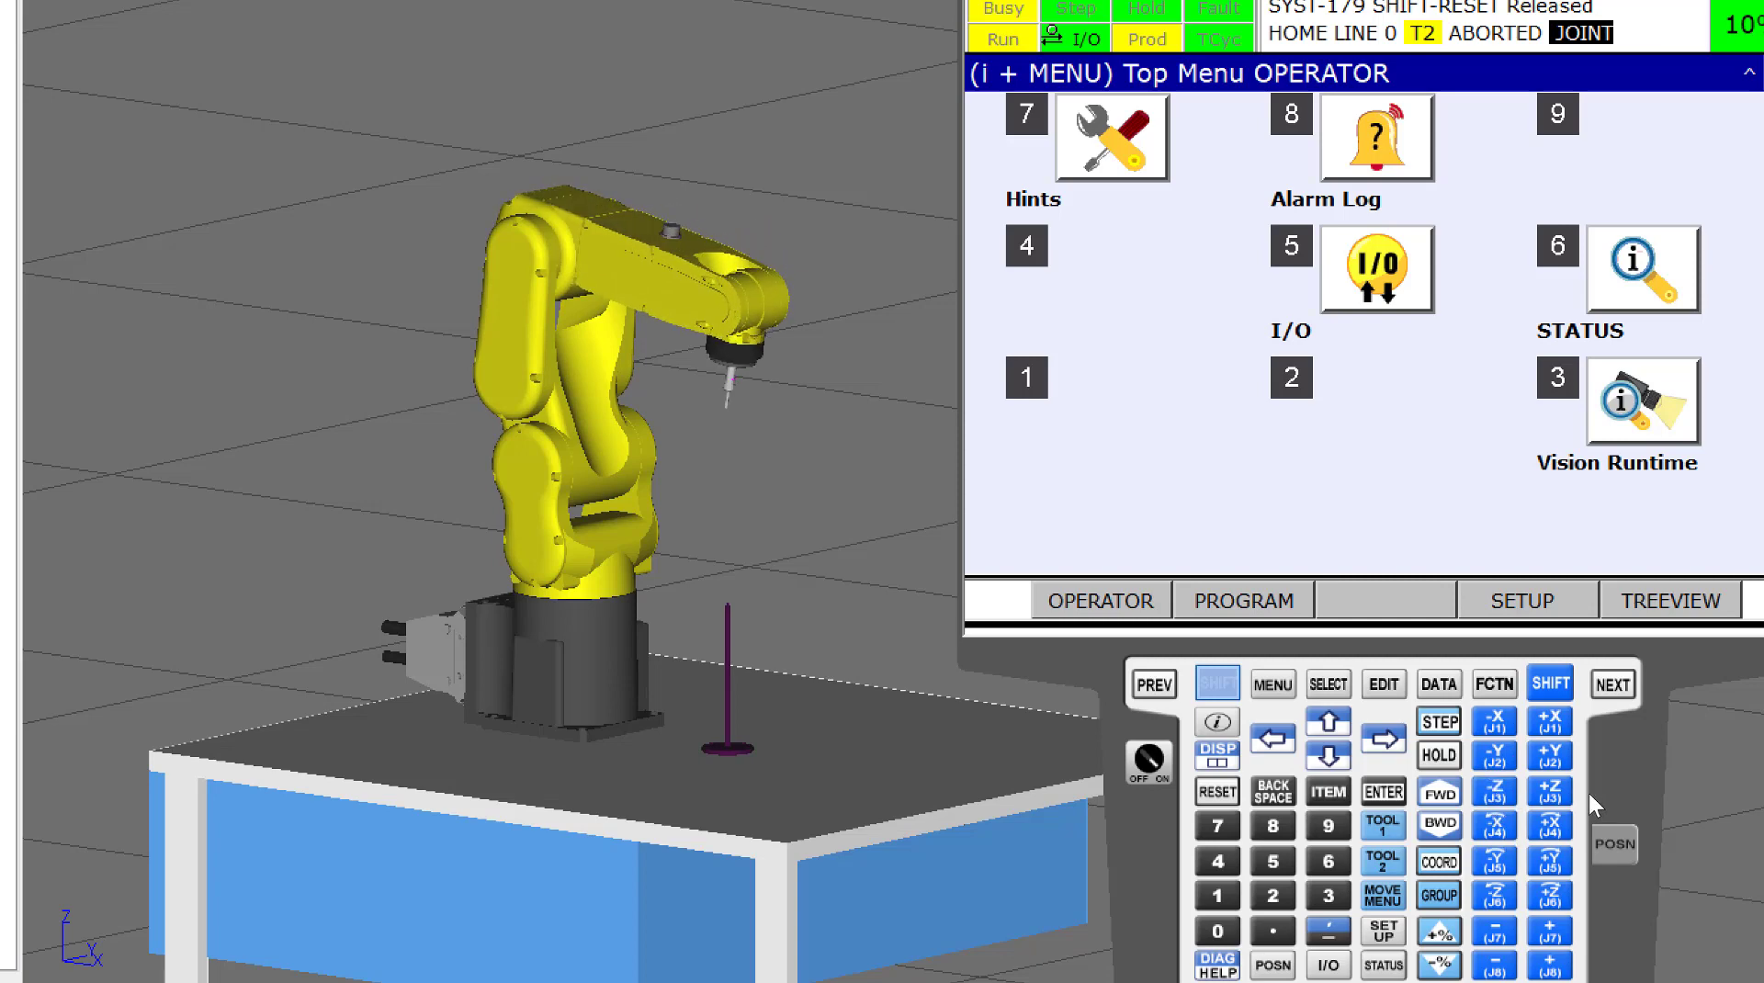
pyautogui.click(1551, 794)
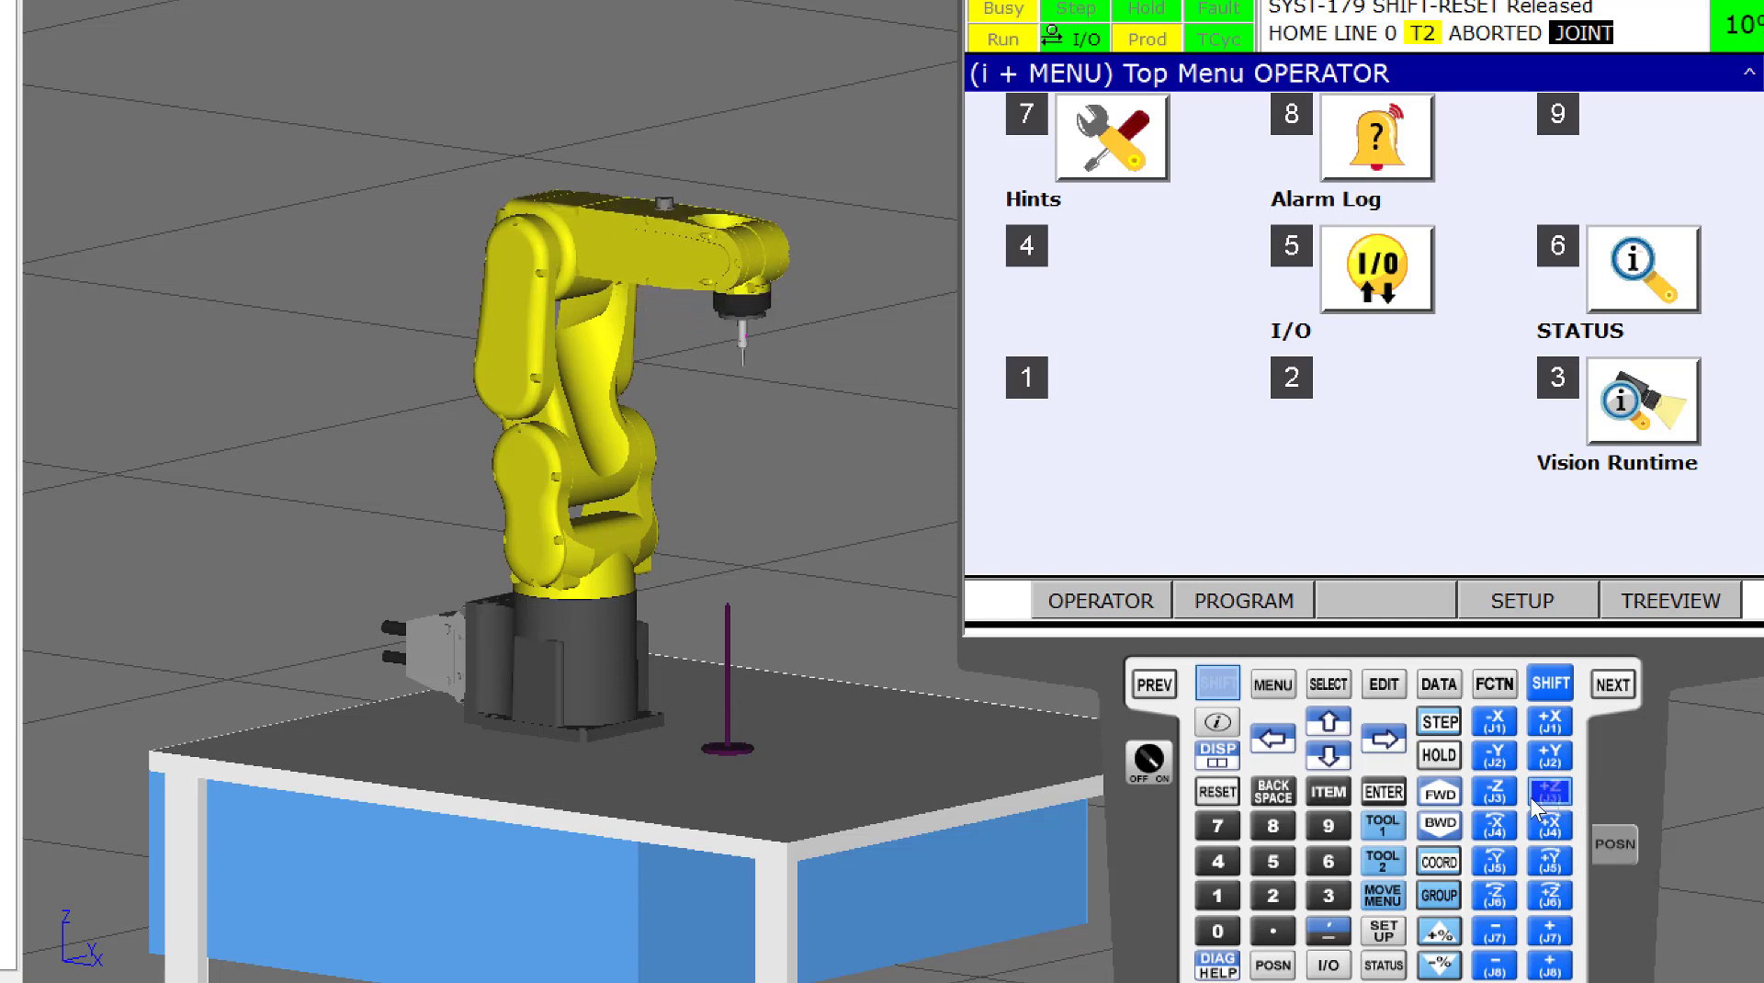
# - Jog wrist joint J4 in the negative direction and wrist joint J5 in both directions
pyautogui.click(1499, 831)
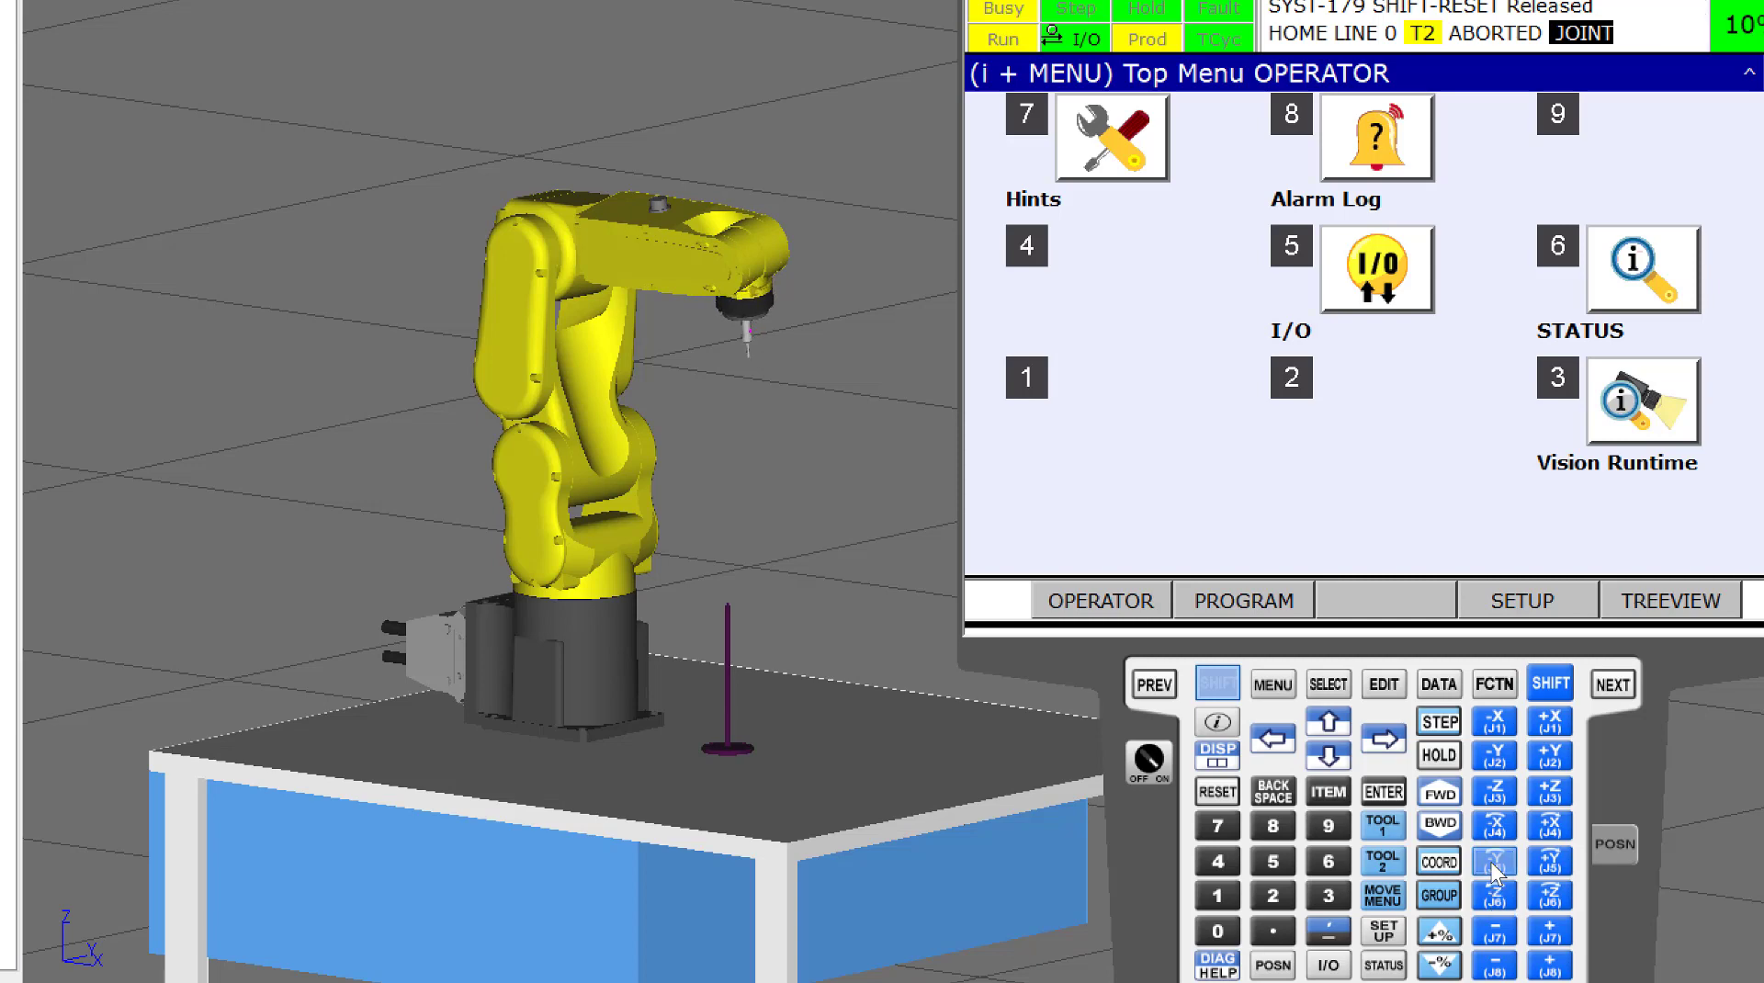
pyautogui.click(1548, 863)
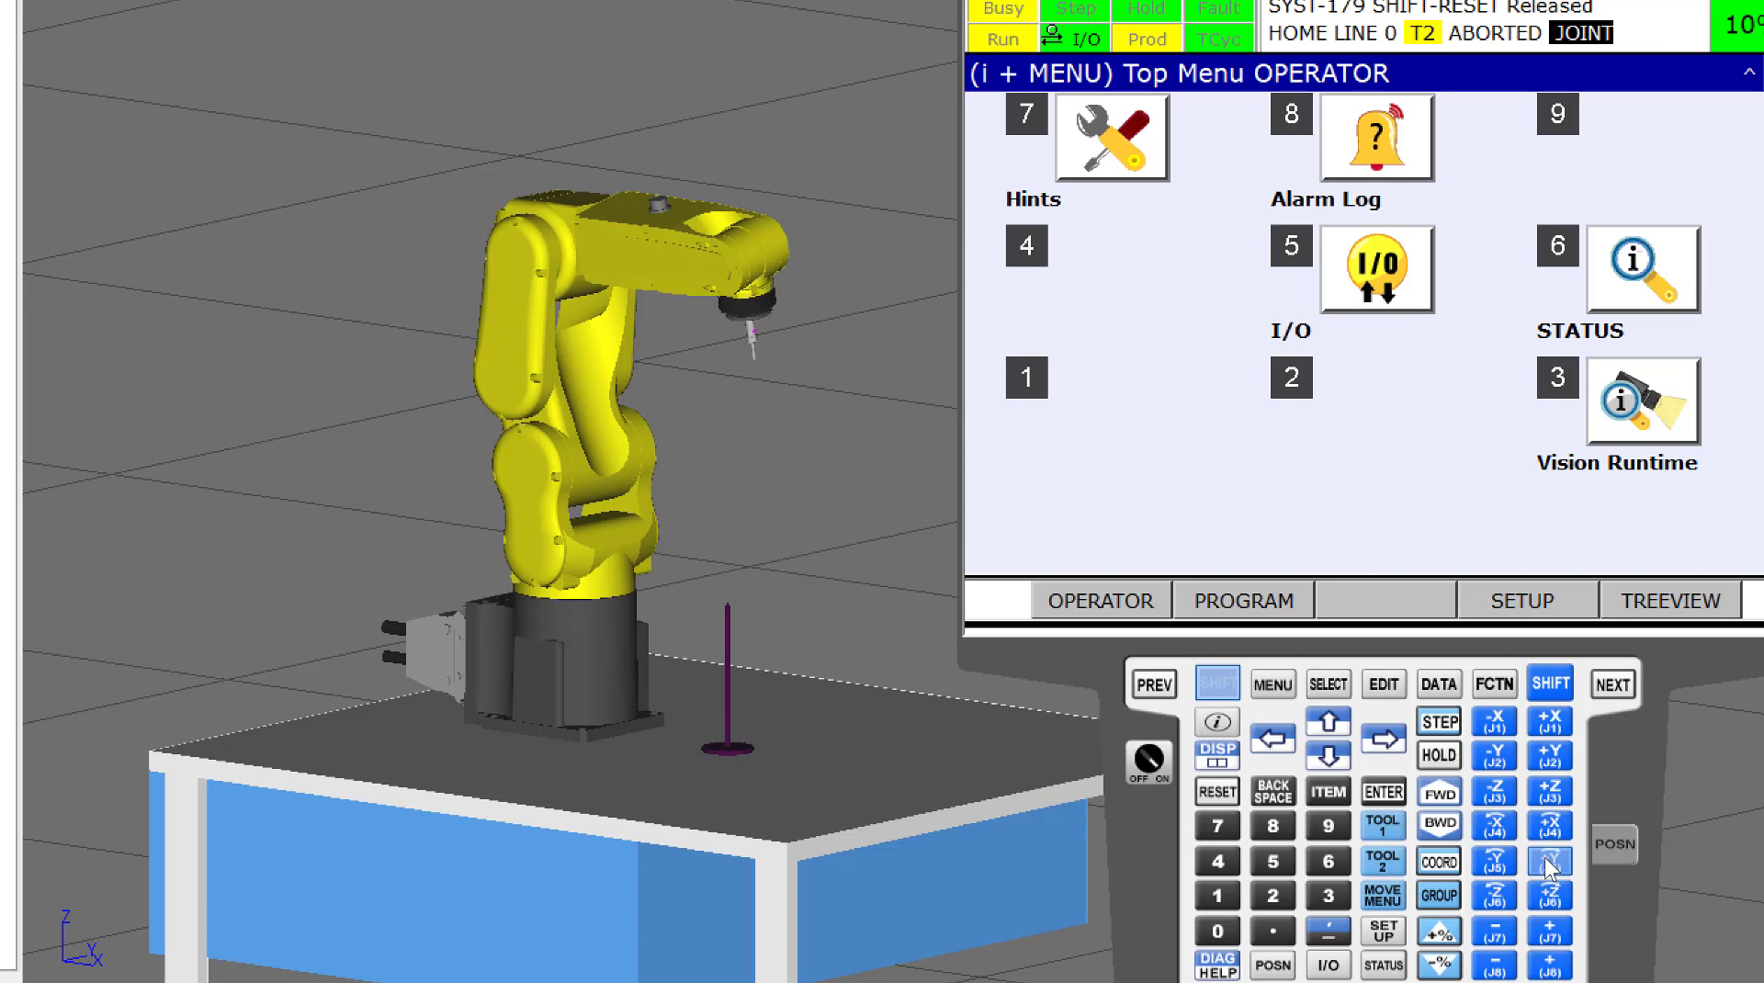
# - Rotate the tool flange with joint J6 in both directions, raising the speed override to 100% for faster jogging
pyautogui.scroll(-2, 776, 286)
pyautogui.scroll(6, 796, 295)
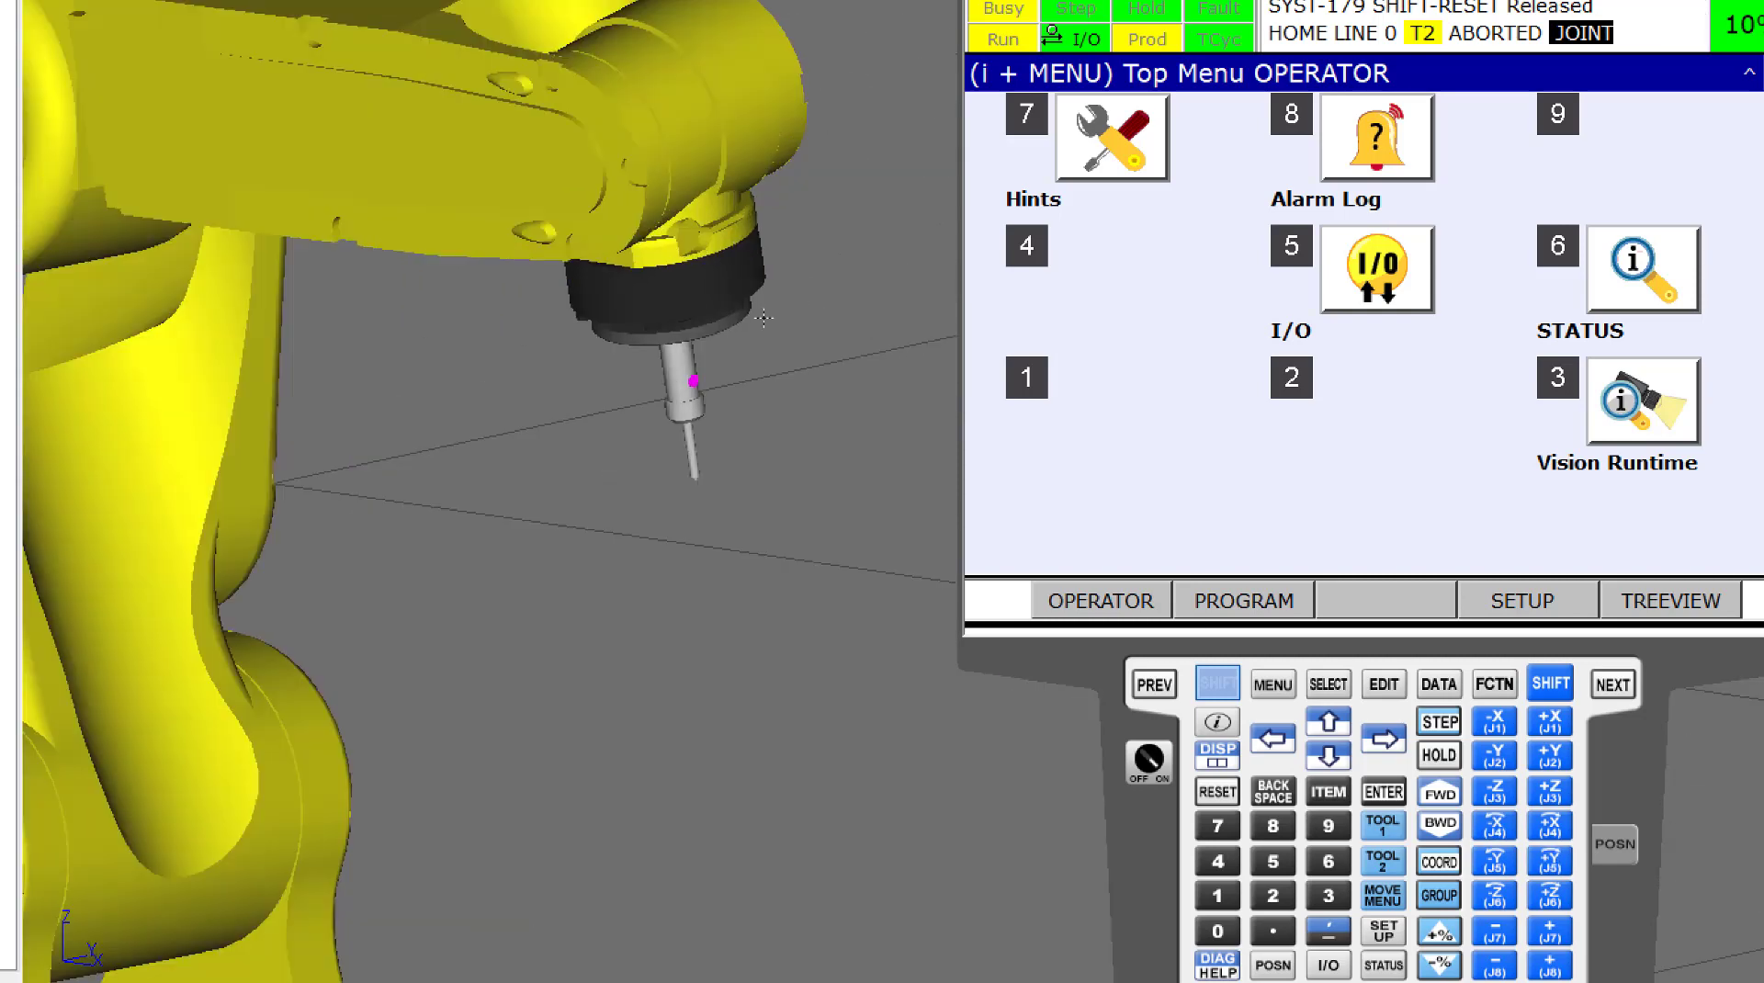
pyautogui.scroll(2, 699, 372)
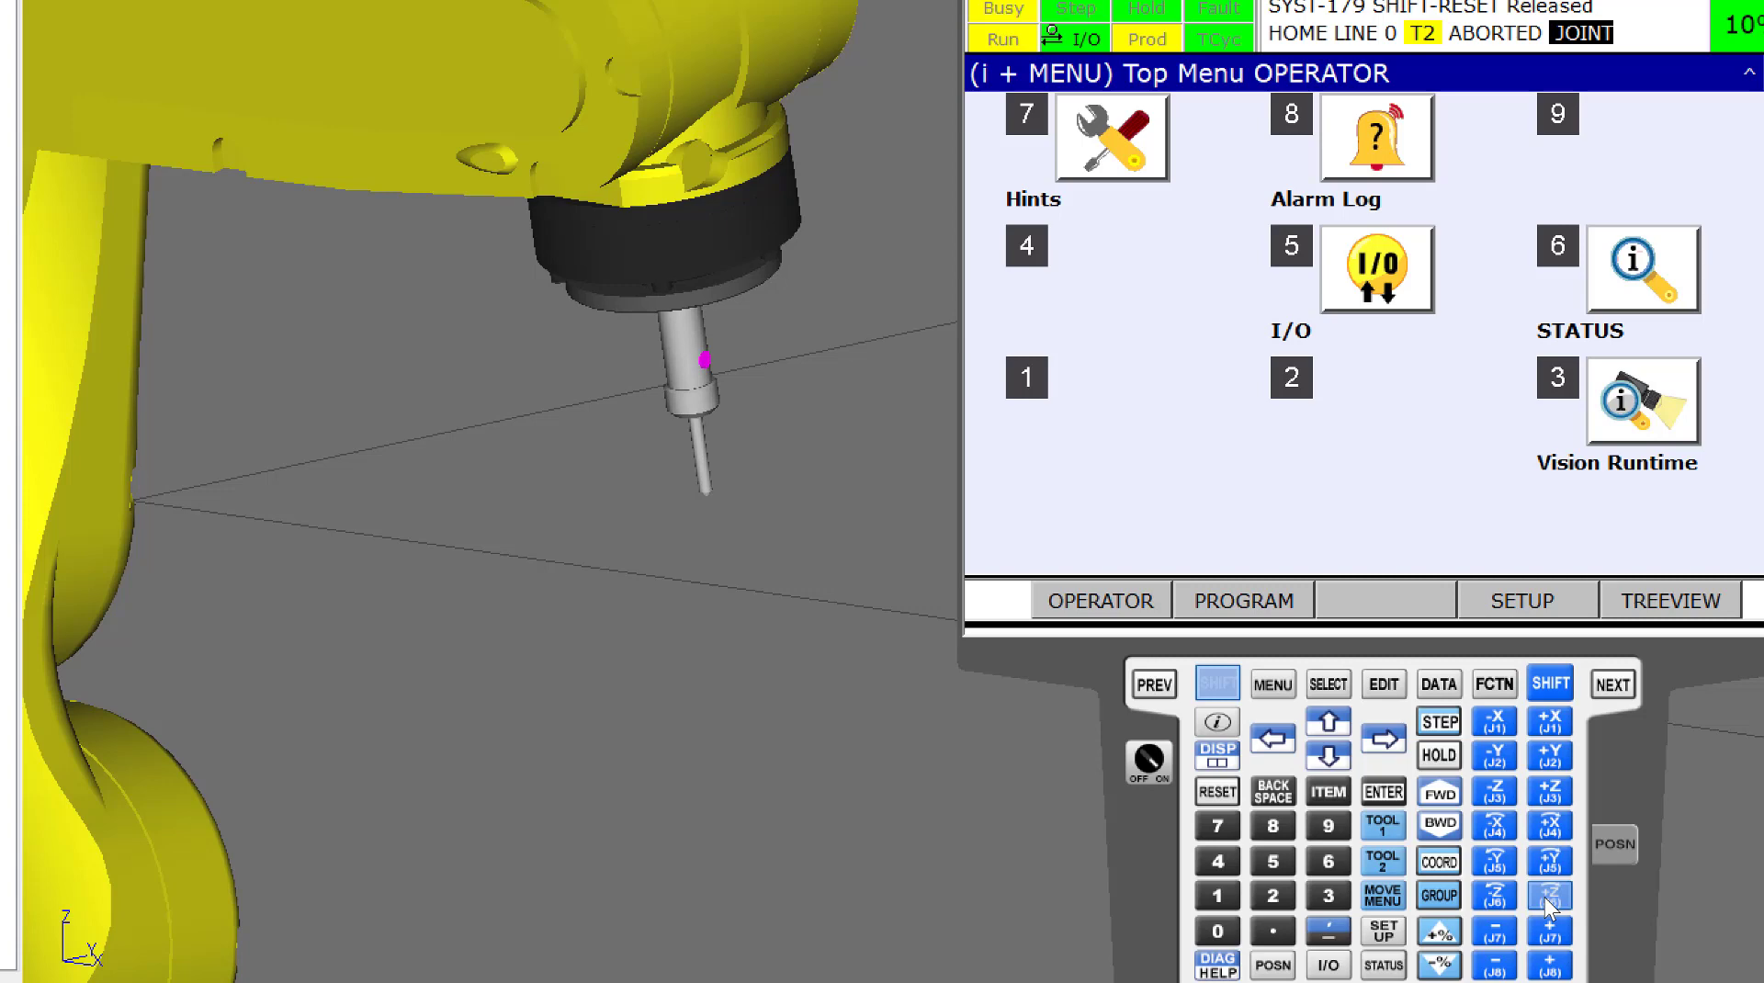
pyautogui.click(1495, 895)
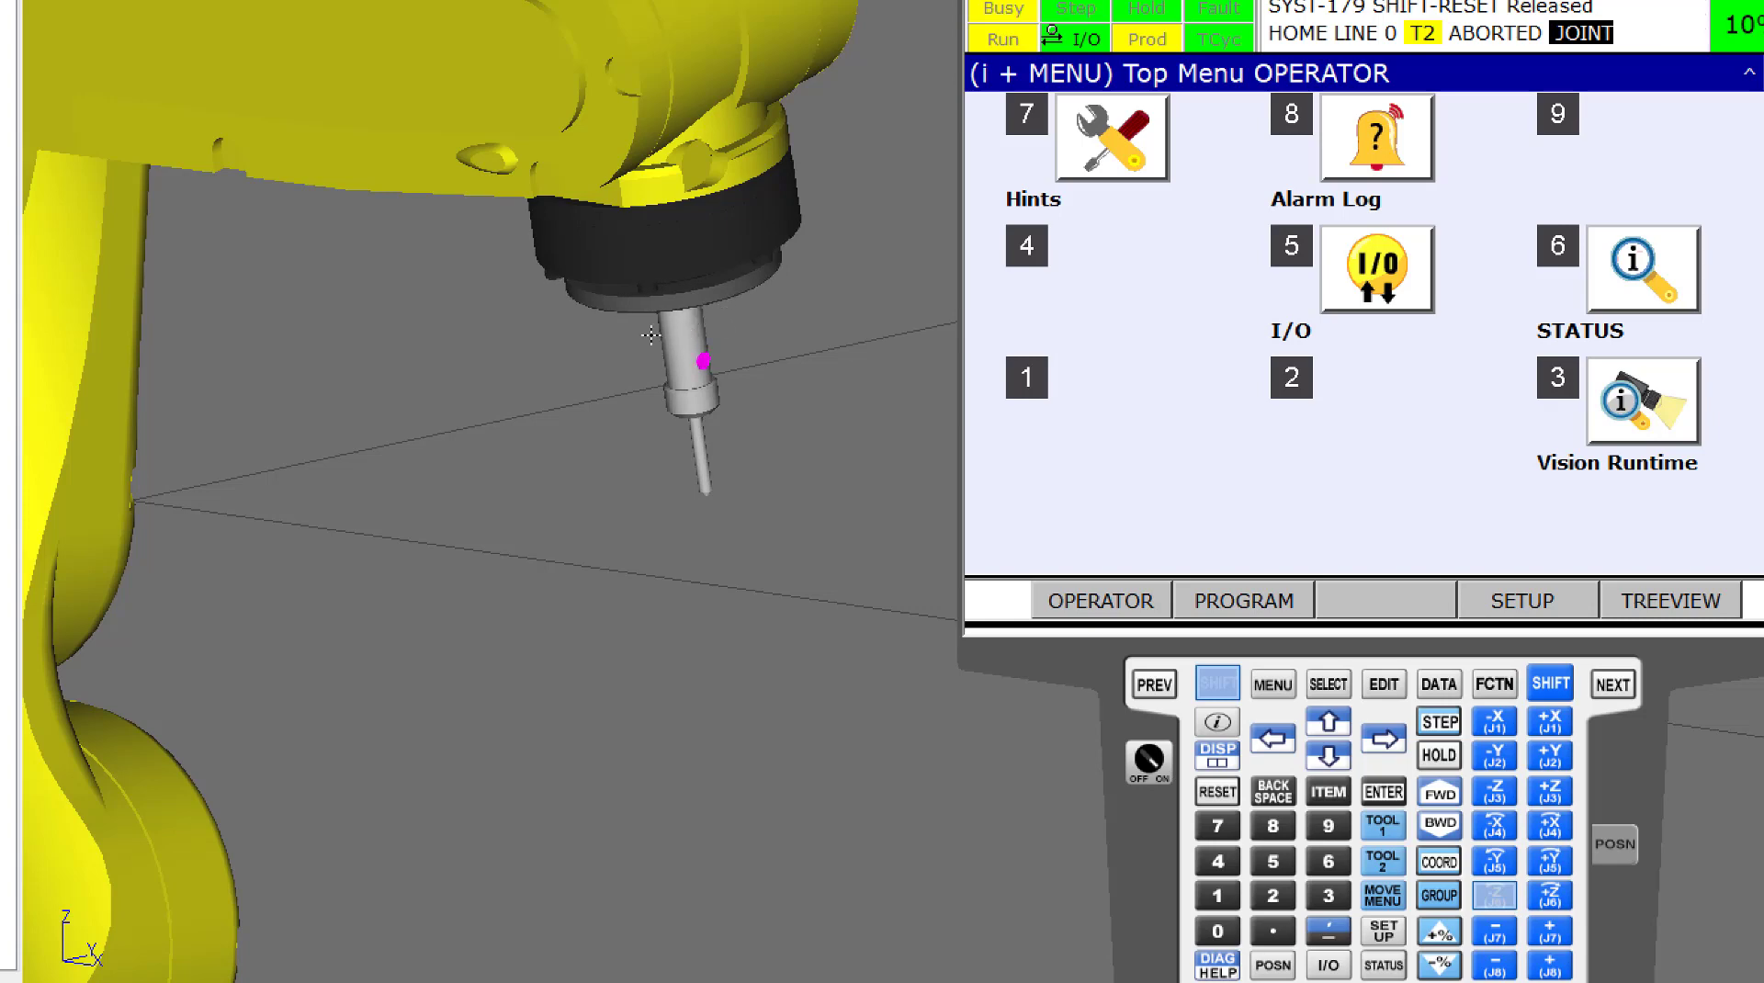
pyautogui.click(1440, 933)
pyautogui.click(1441, 935)
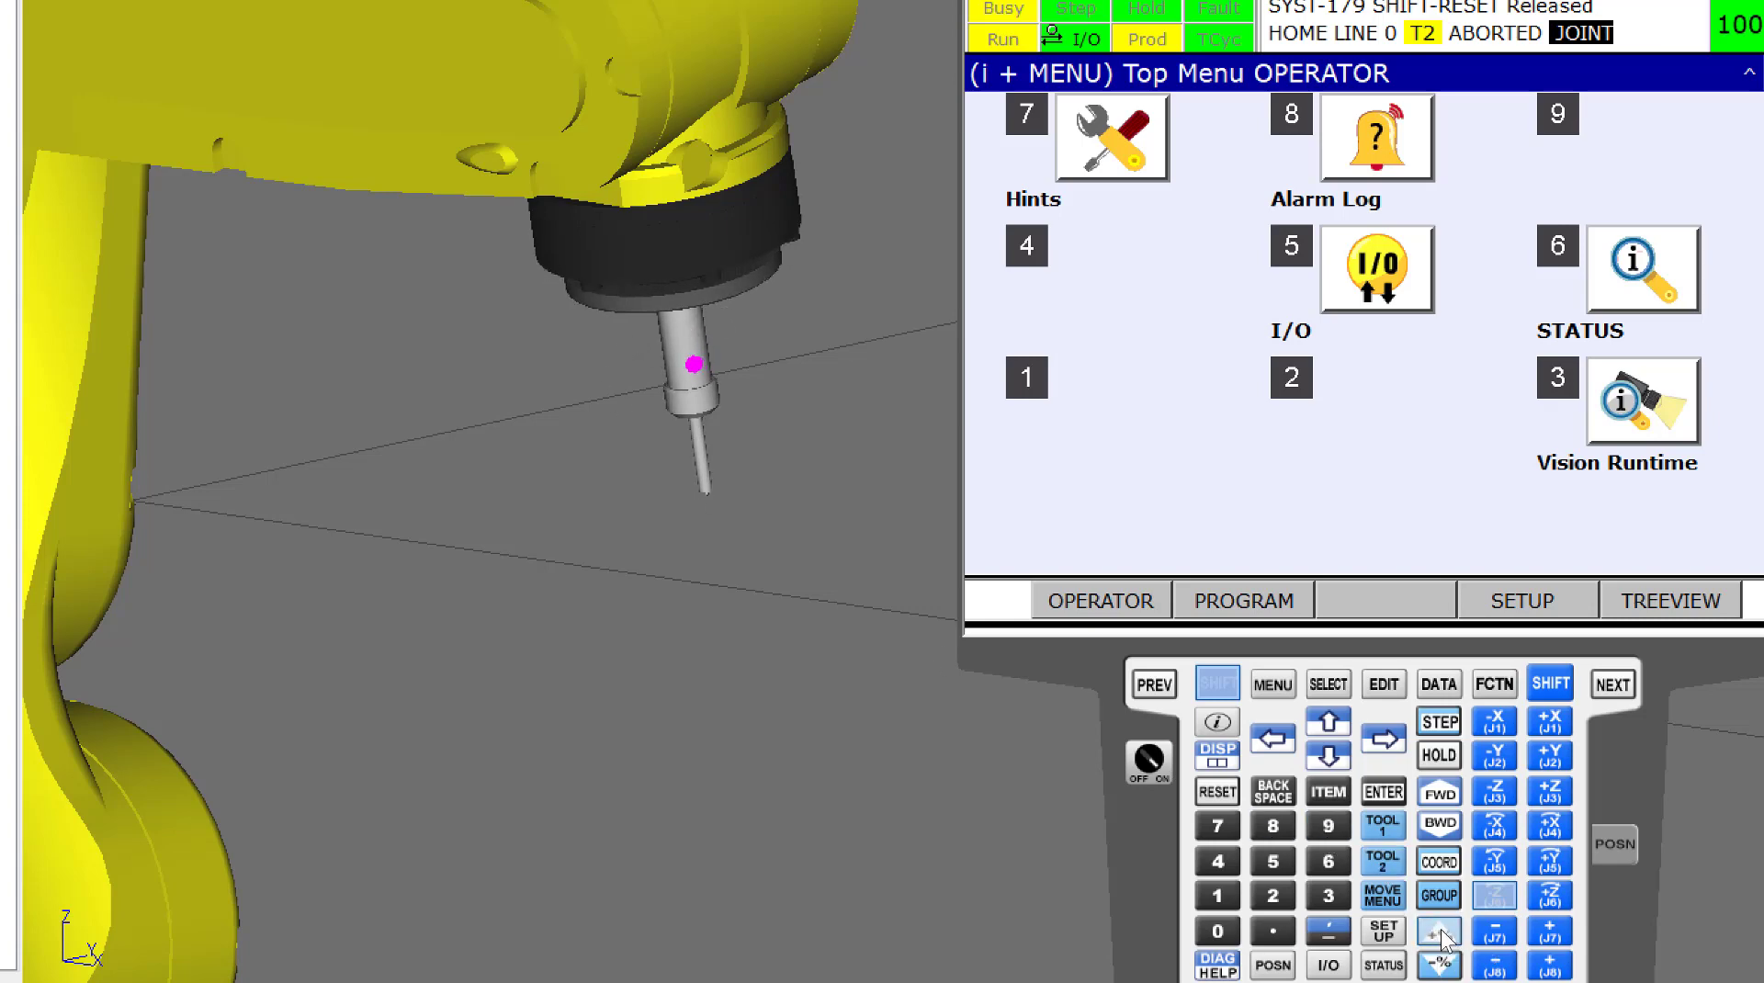
pyautogui.click(1492, 932)
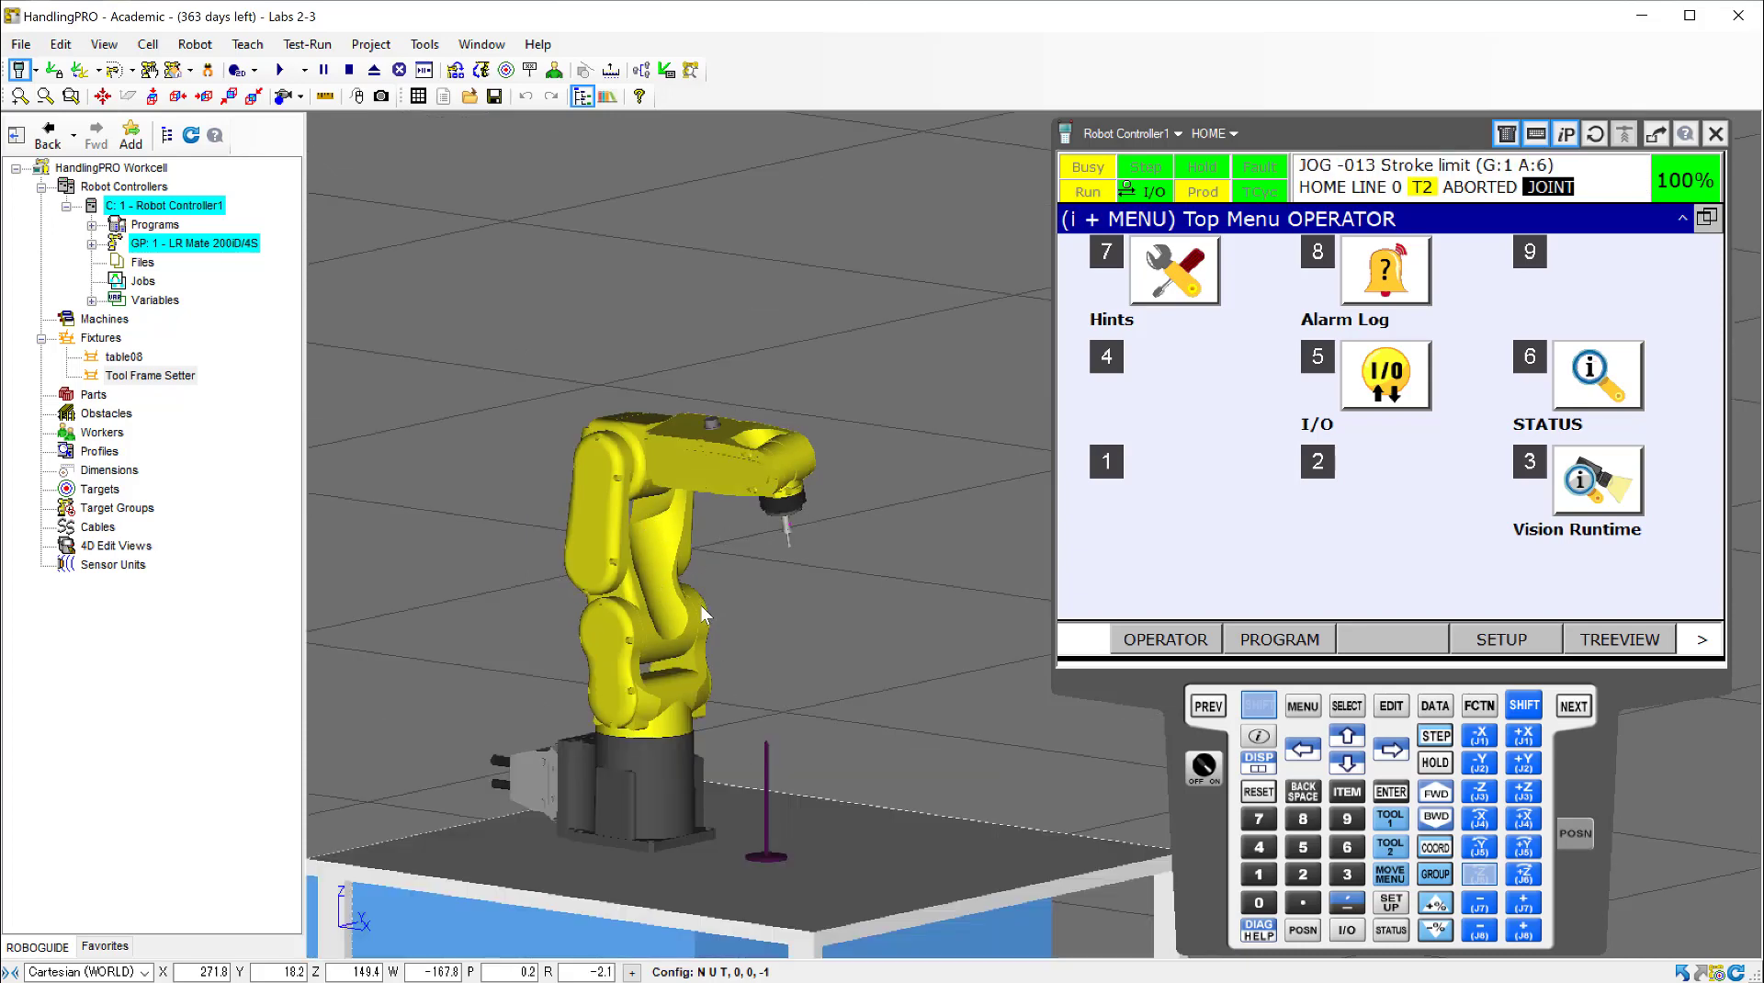
# - Open the HOME program on the pendant and run it forward to return the robot to P[1]
pyautogui.click(1391, 707)
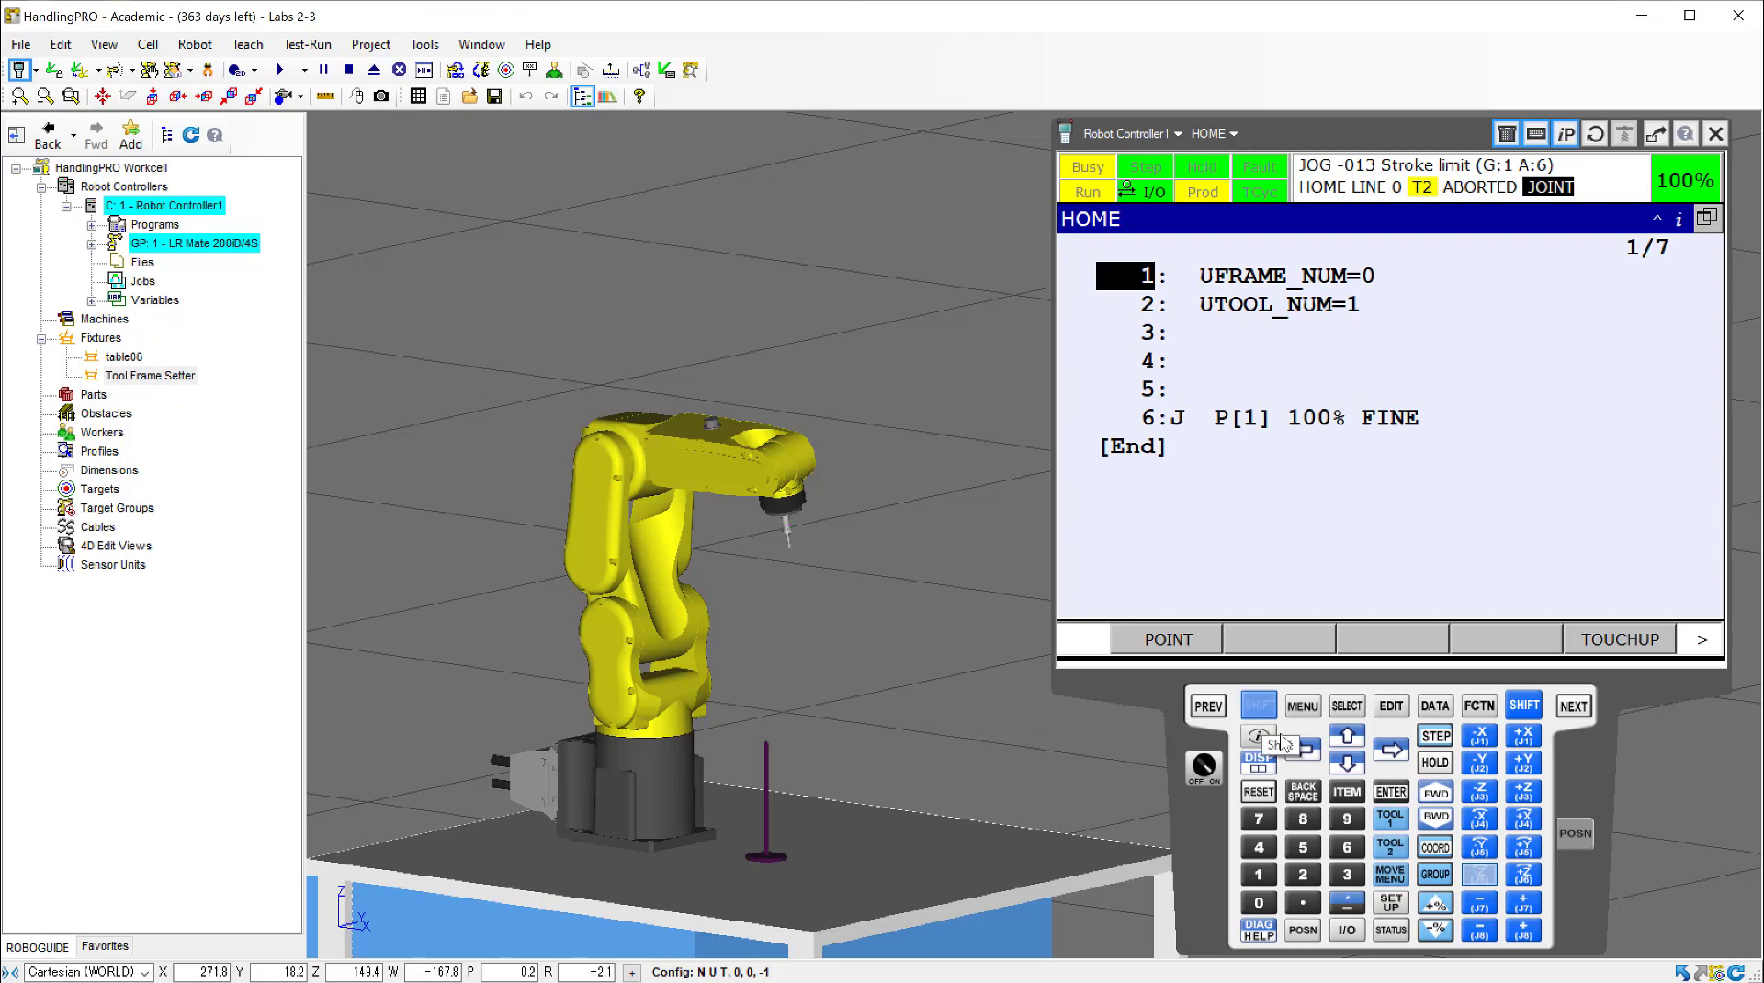
pyautogui.click(1436, 793)
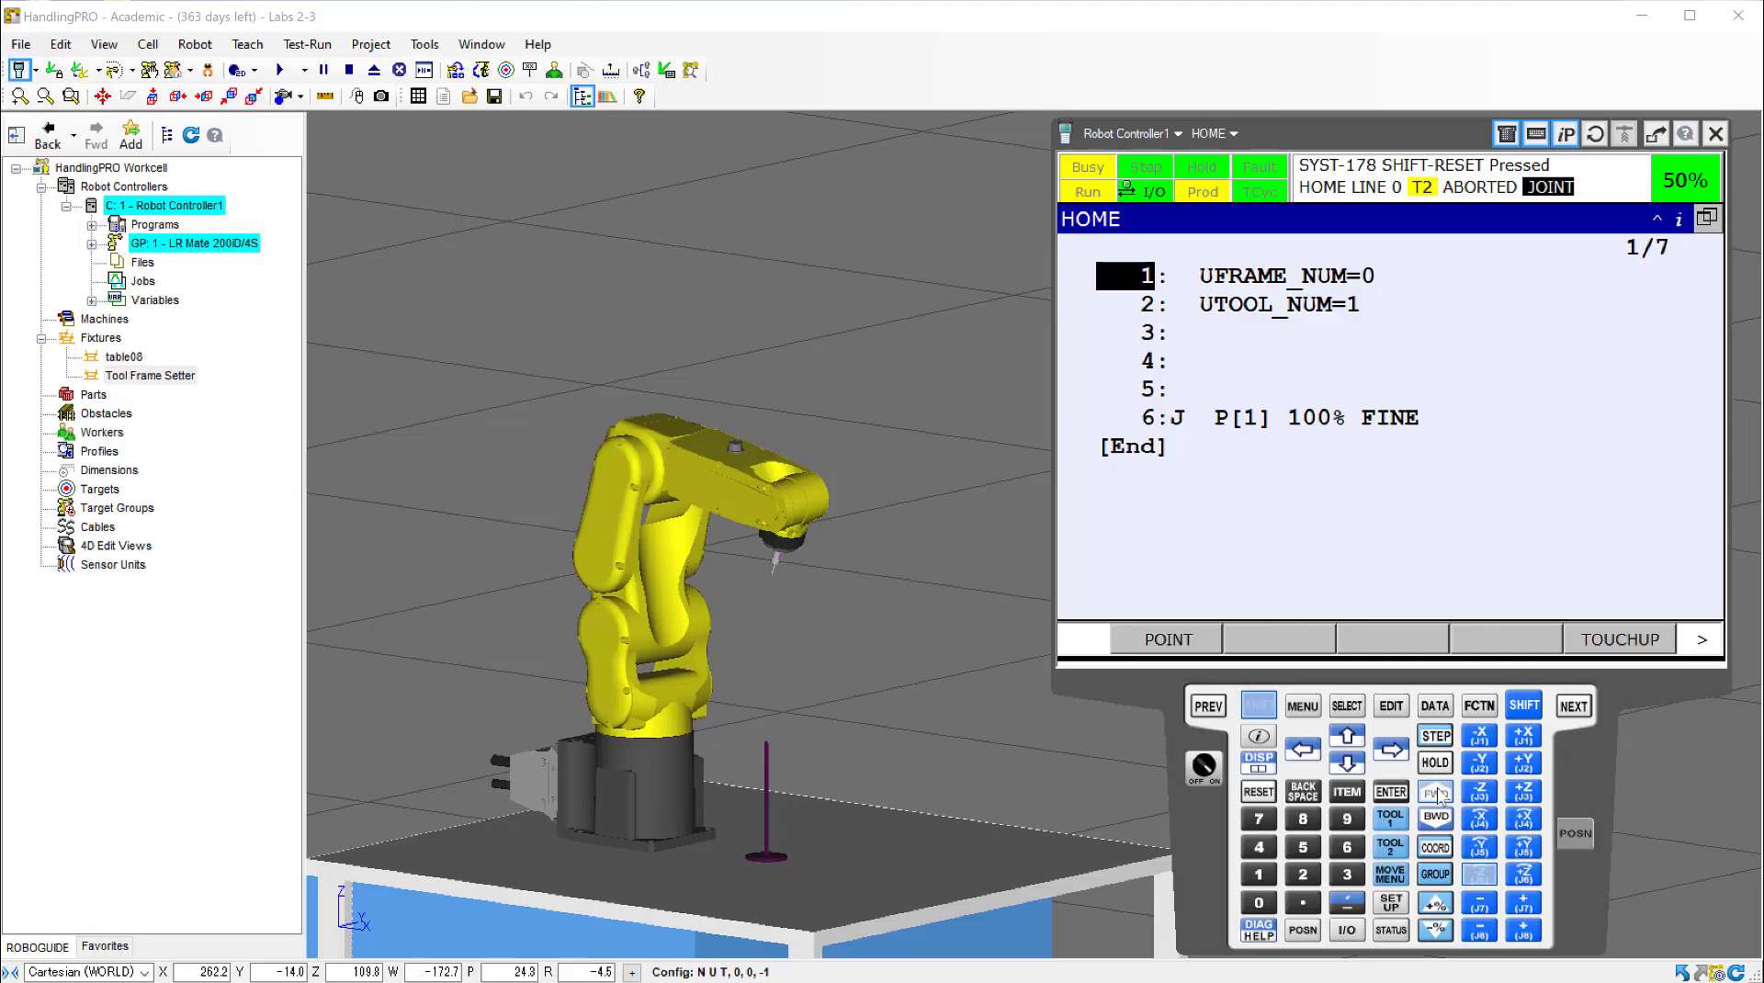
pyautogui.click(1436, 793)
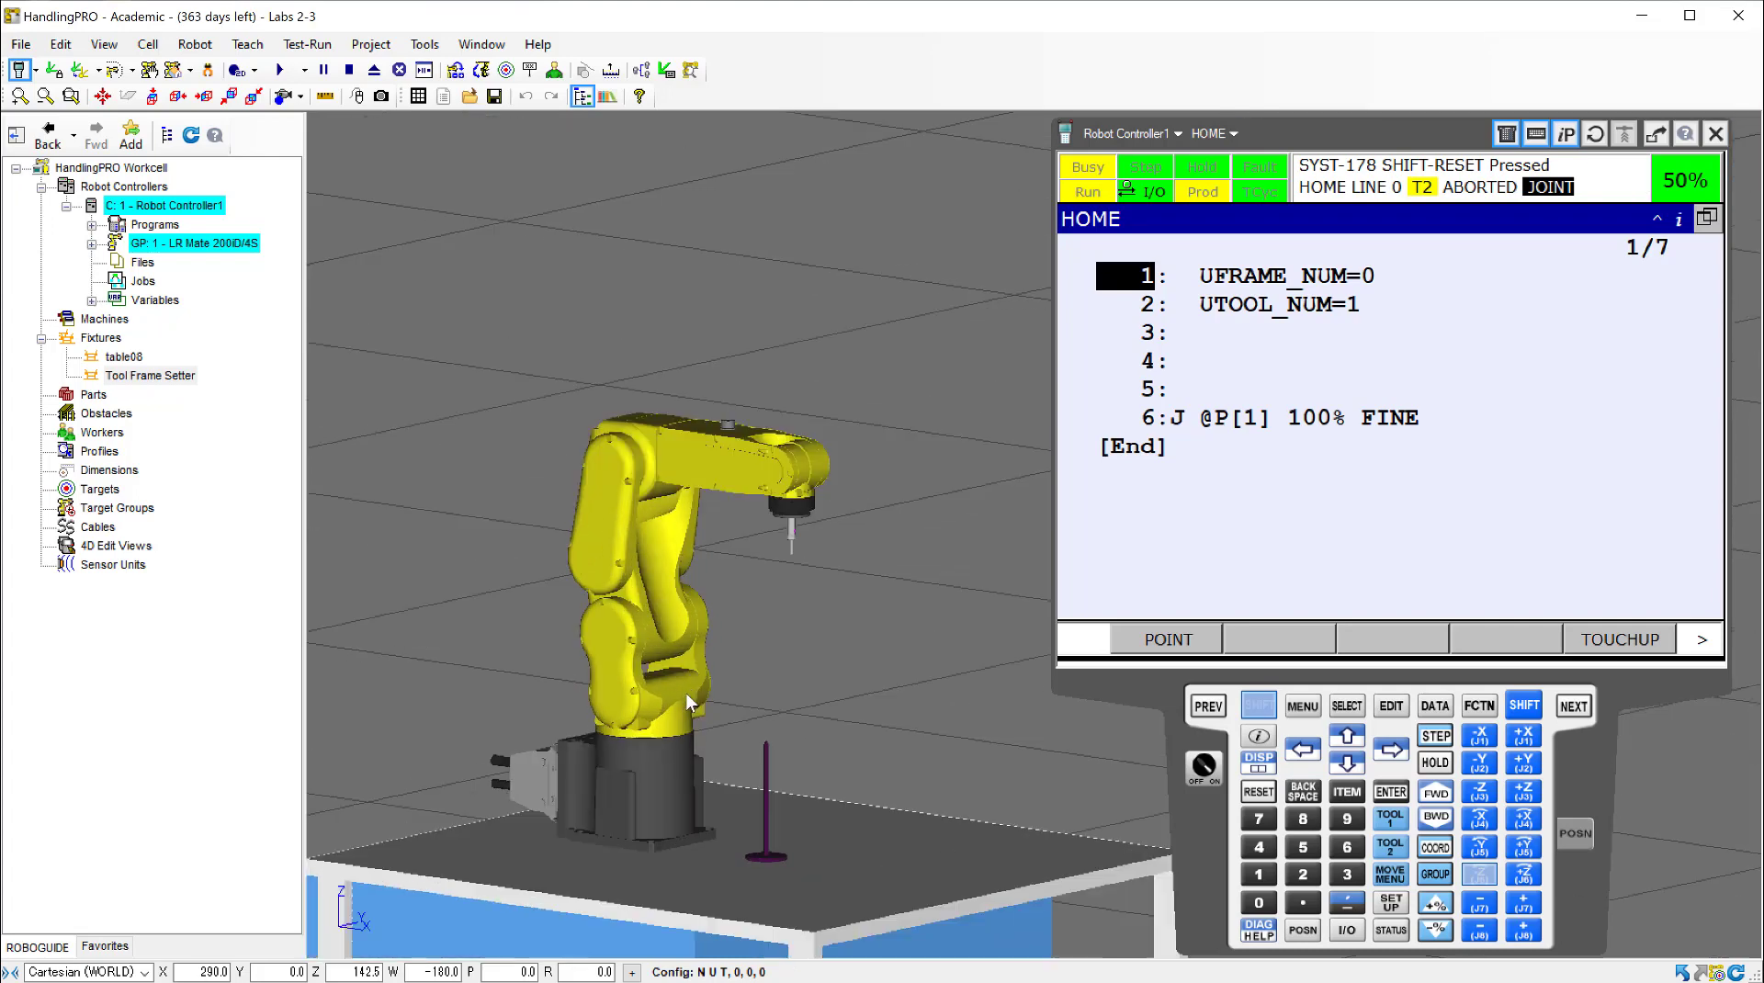
# - Bring up the Jog Coordinate System choices and set the jog coordinate system to WORLD
pyautogui.scroll(2, 736, 653)
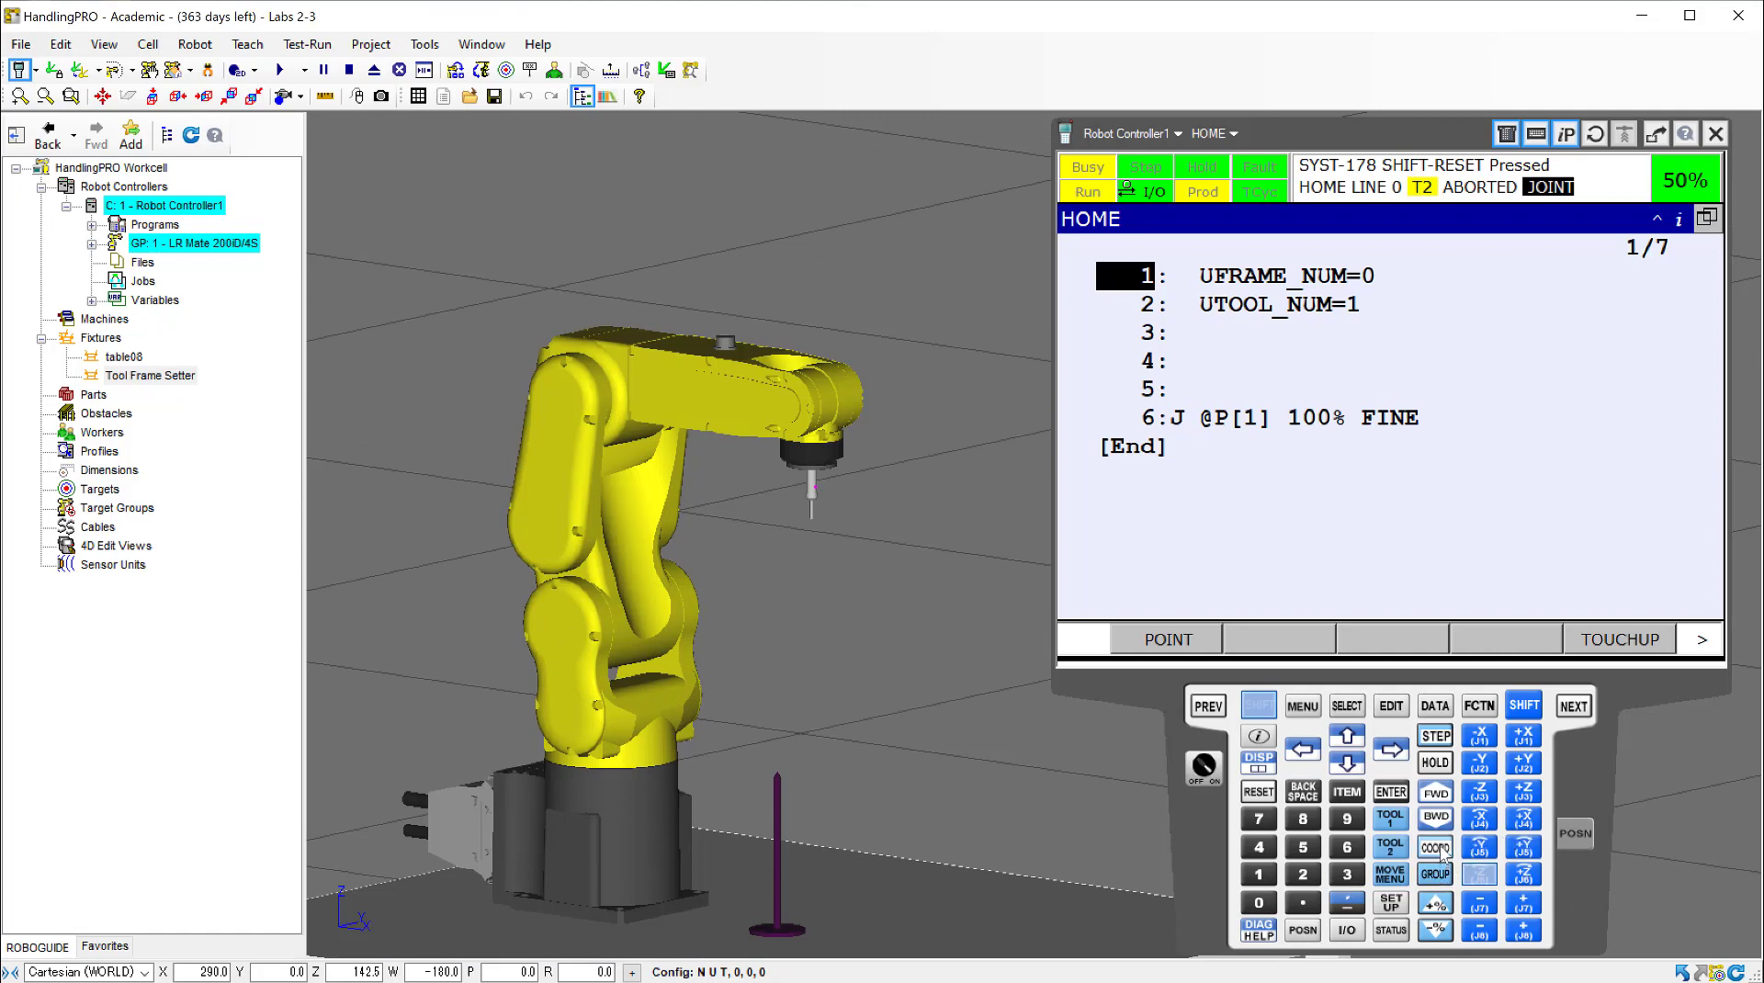
pyautogui.click(1438, 850)
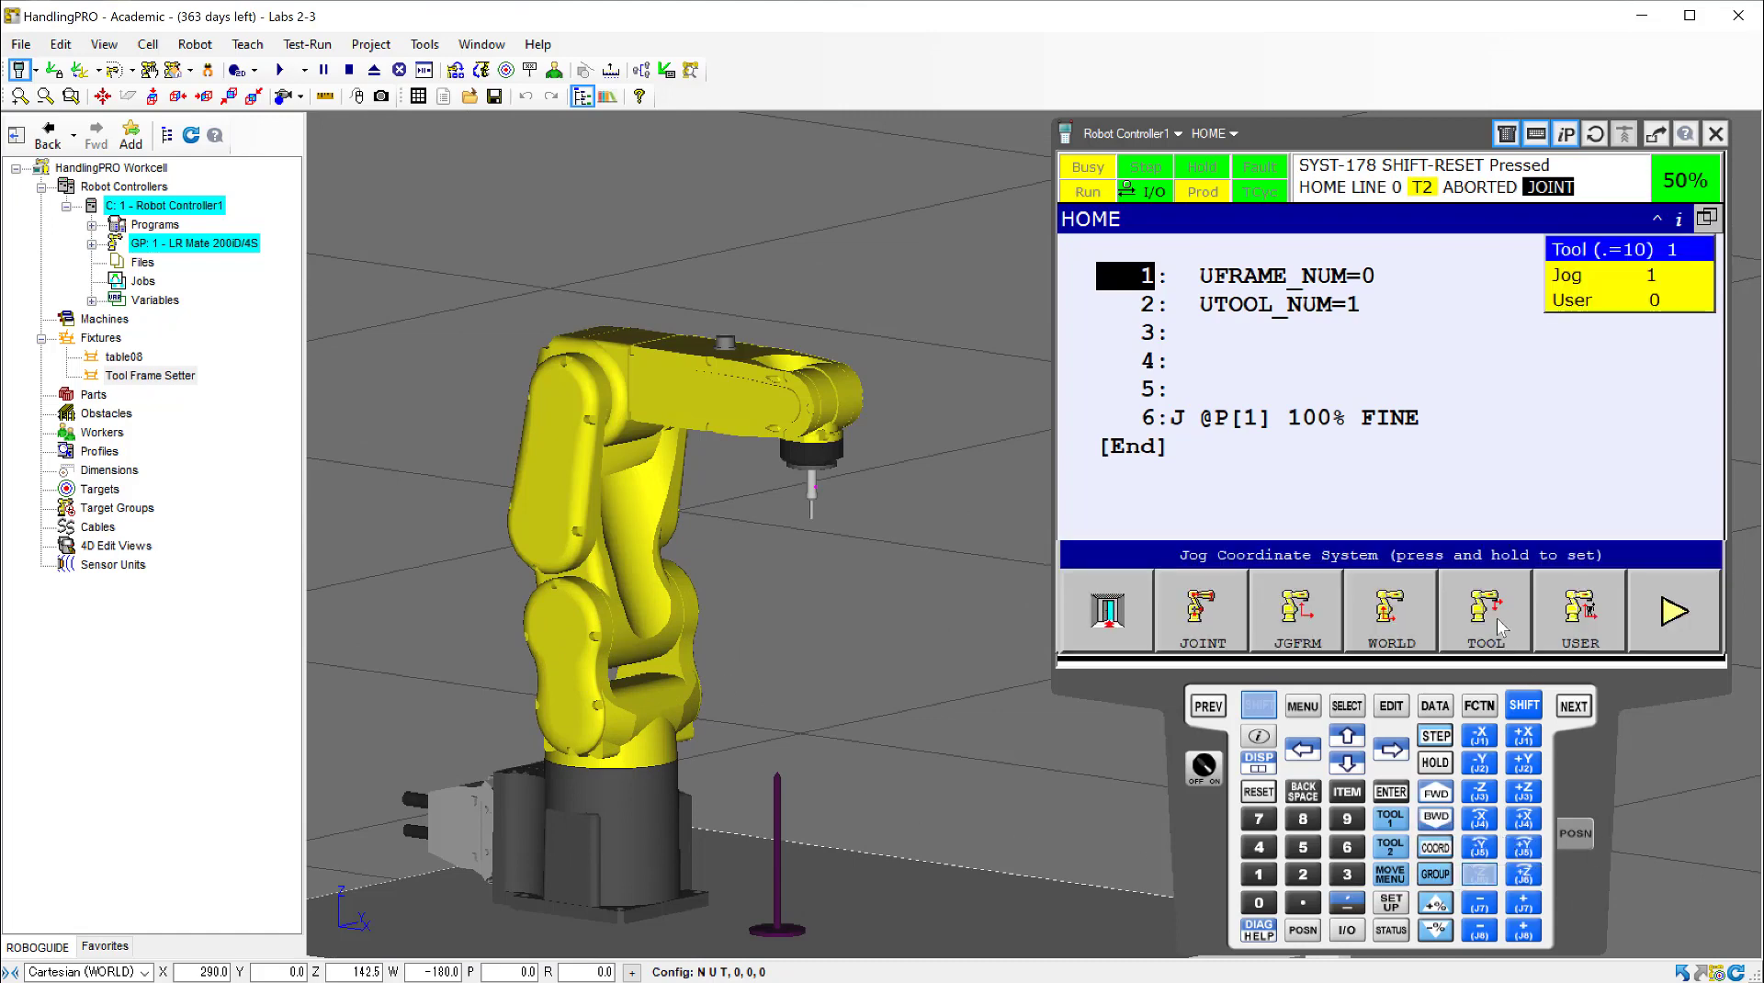
pyautogui.click(1259, 706)
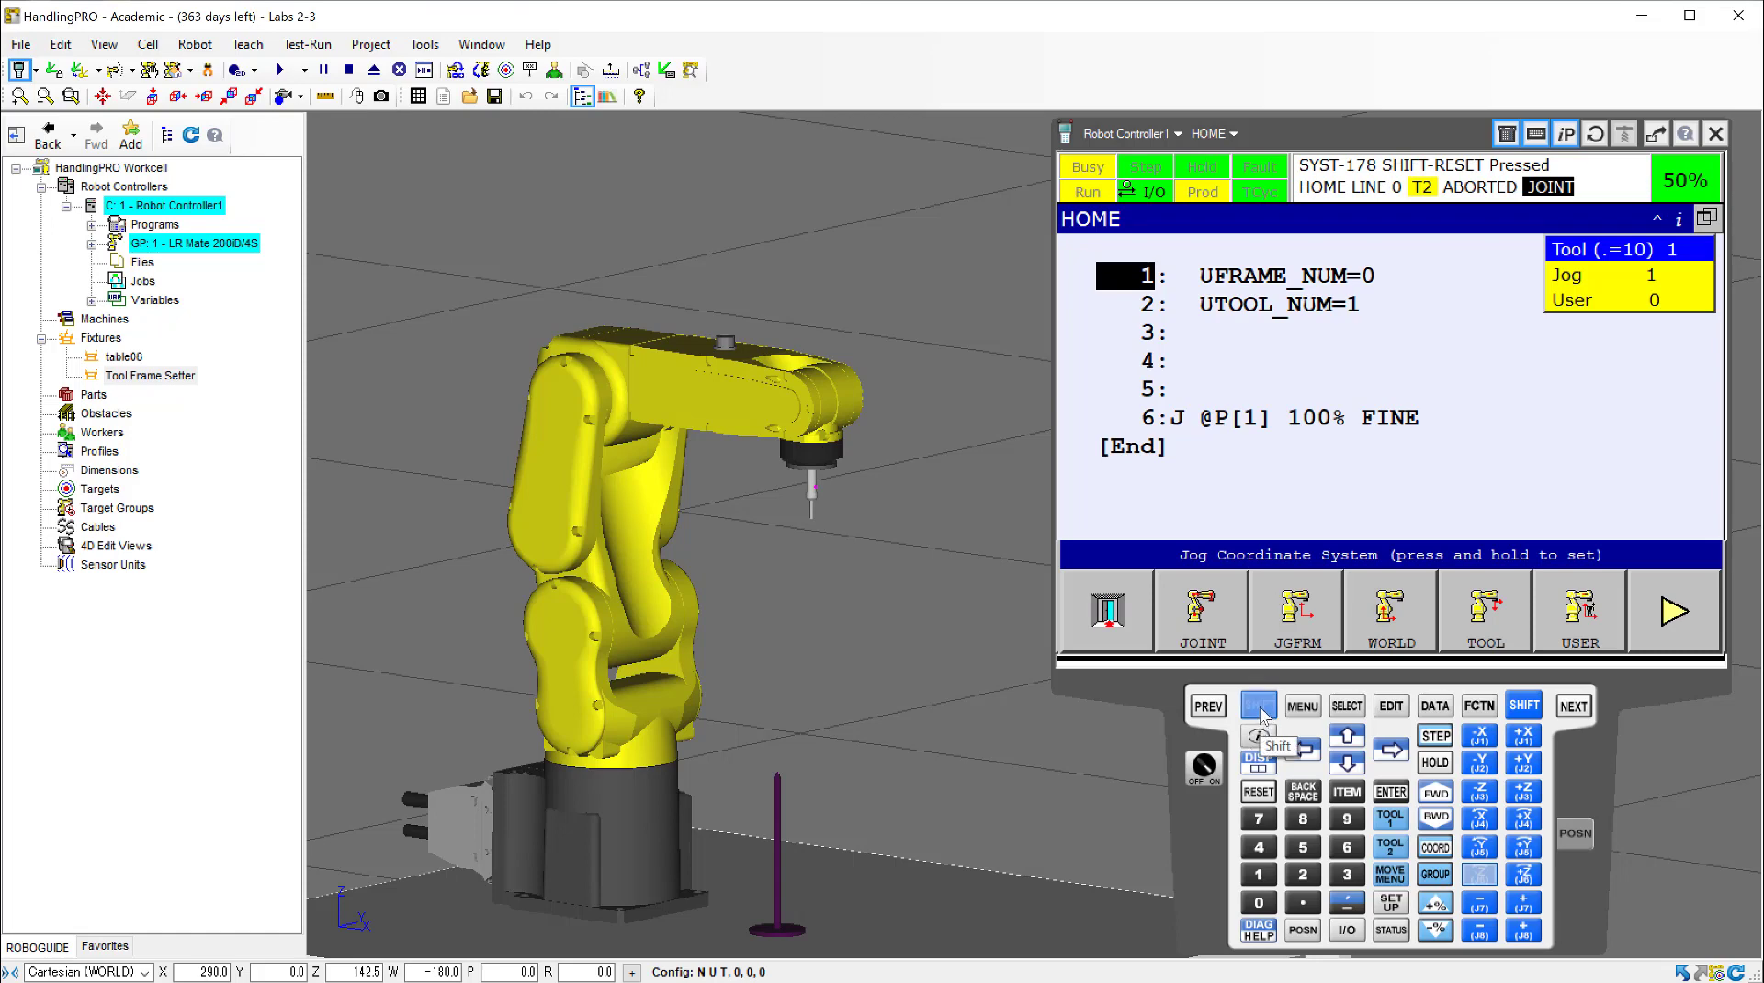
pyautogui.click(1391, 621)
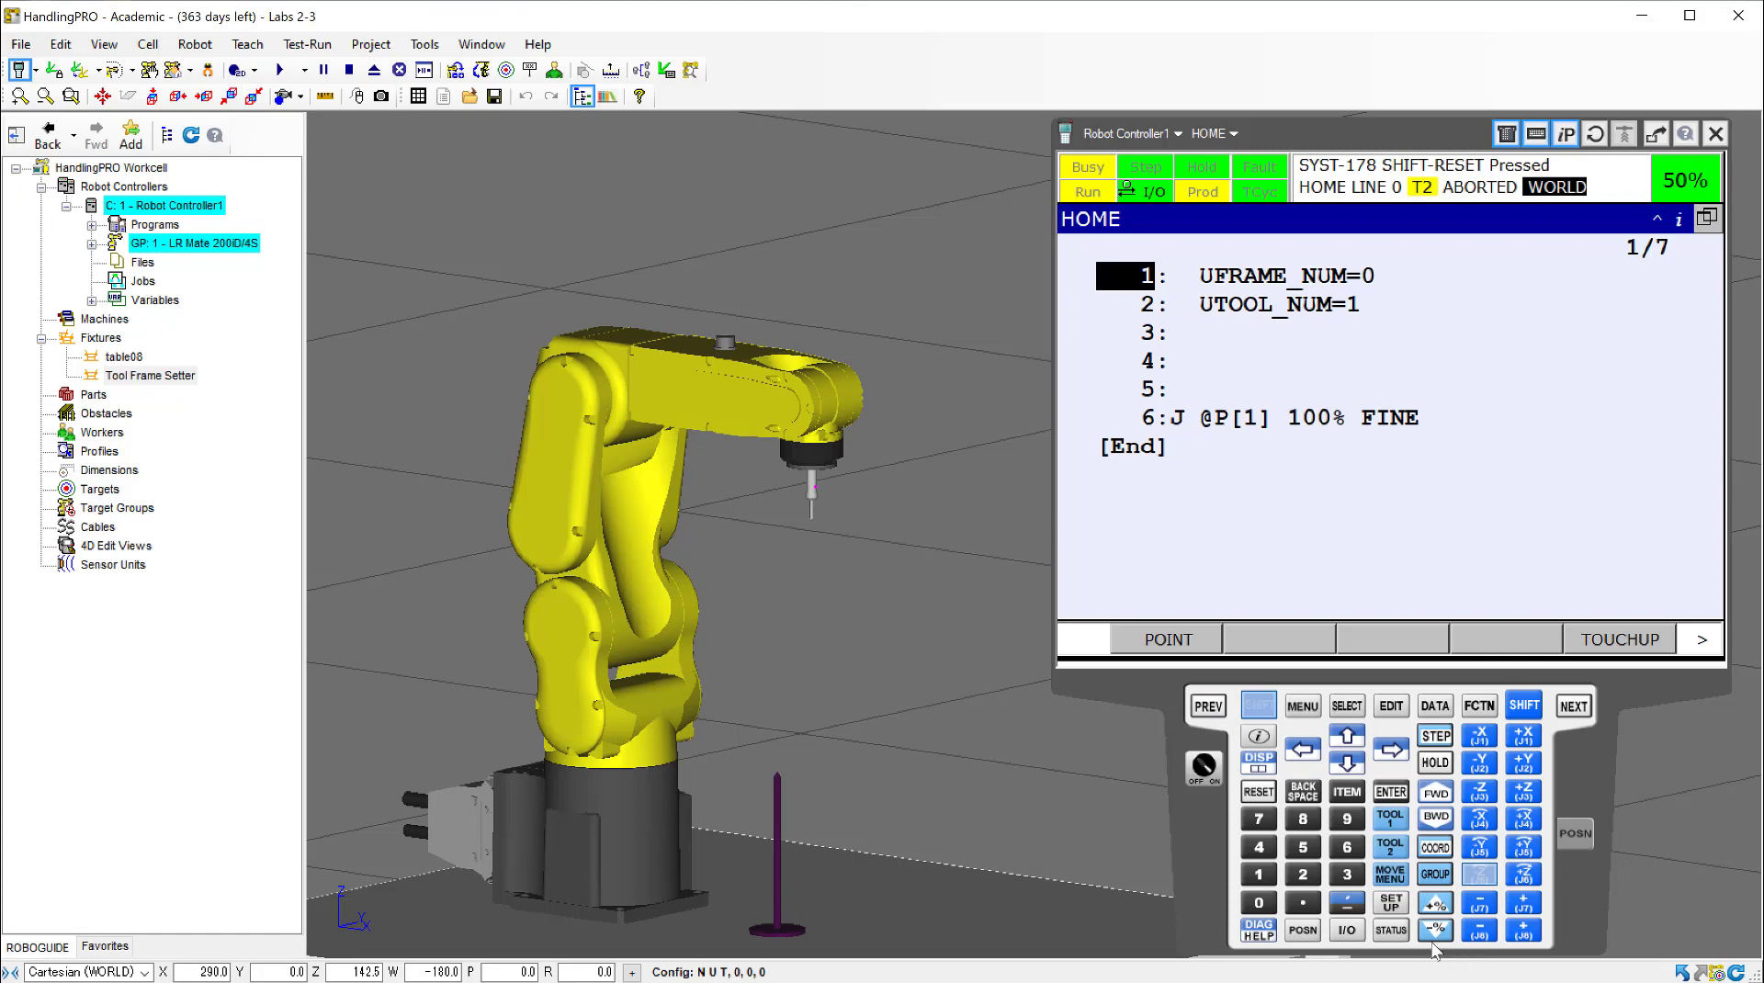
# - Lower the speed override to 20% with SHIFT released, and engage SHIFT again for jogging
pyautogui.click(1260, 716)
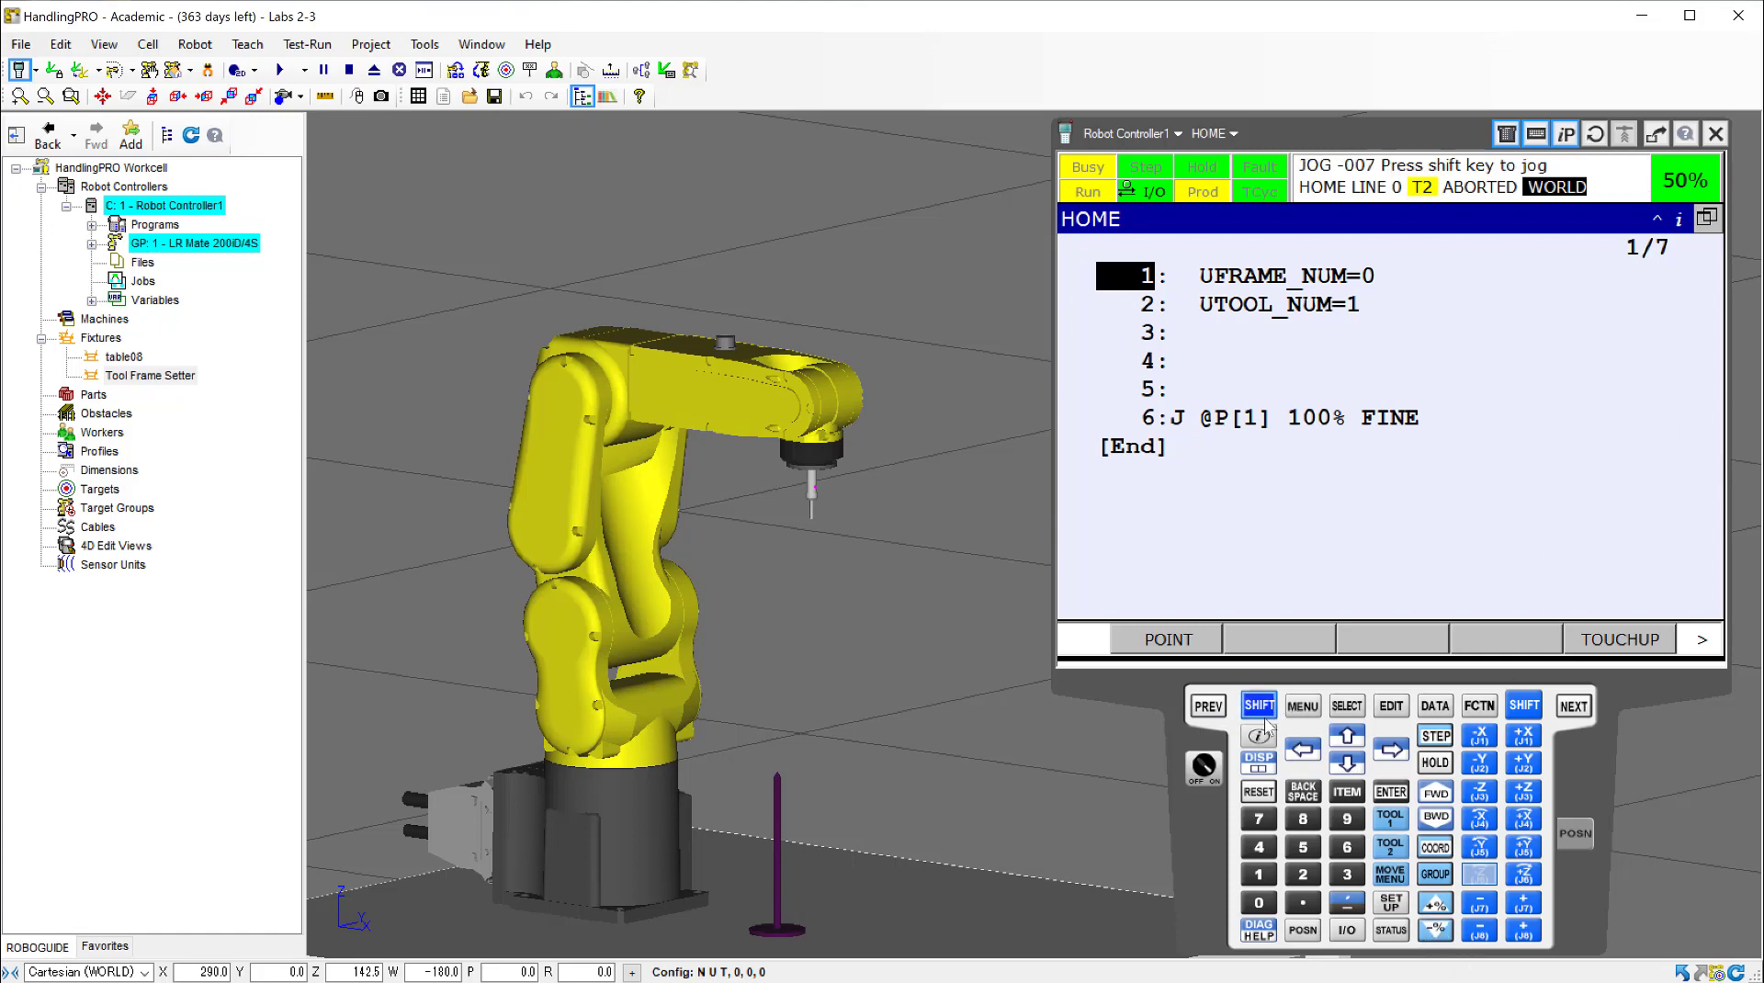
pyautogui.click(1437, 932)
pyautogui.click(1436, 931)
pyautogui.click(1437, 932)
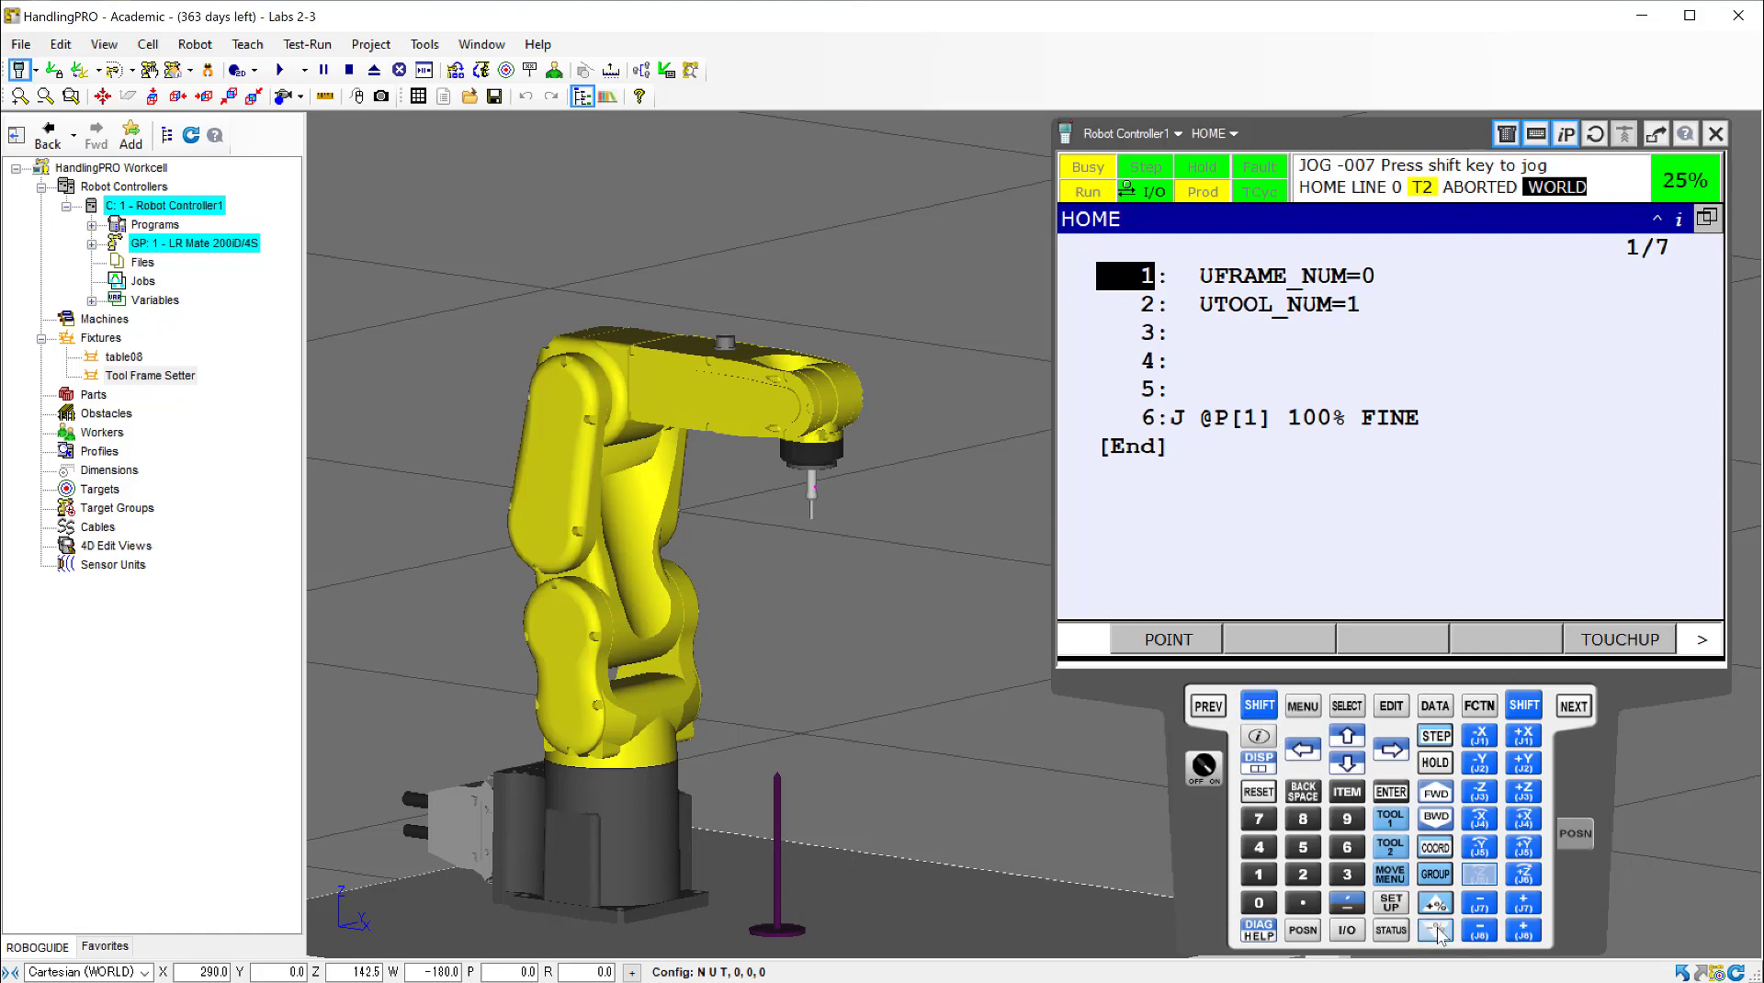
pyautogui.click(1437, 931)
pyautogui.click(1259, 707)
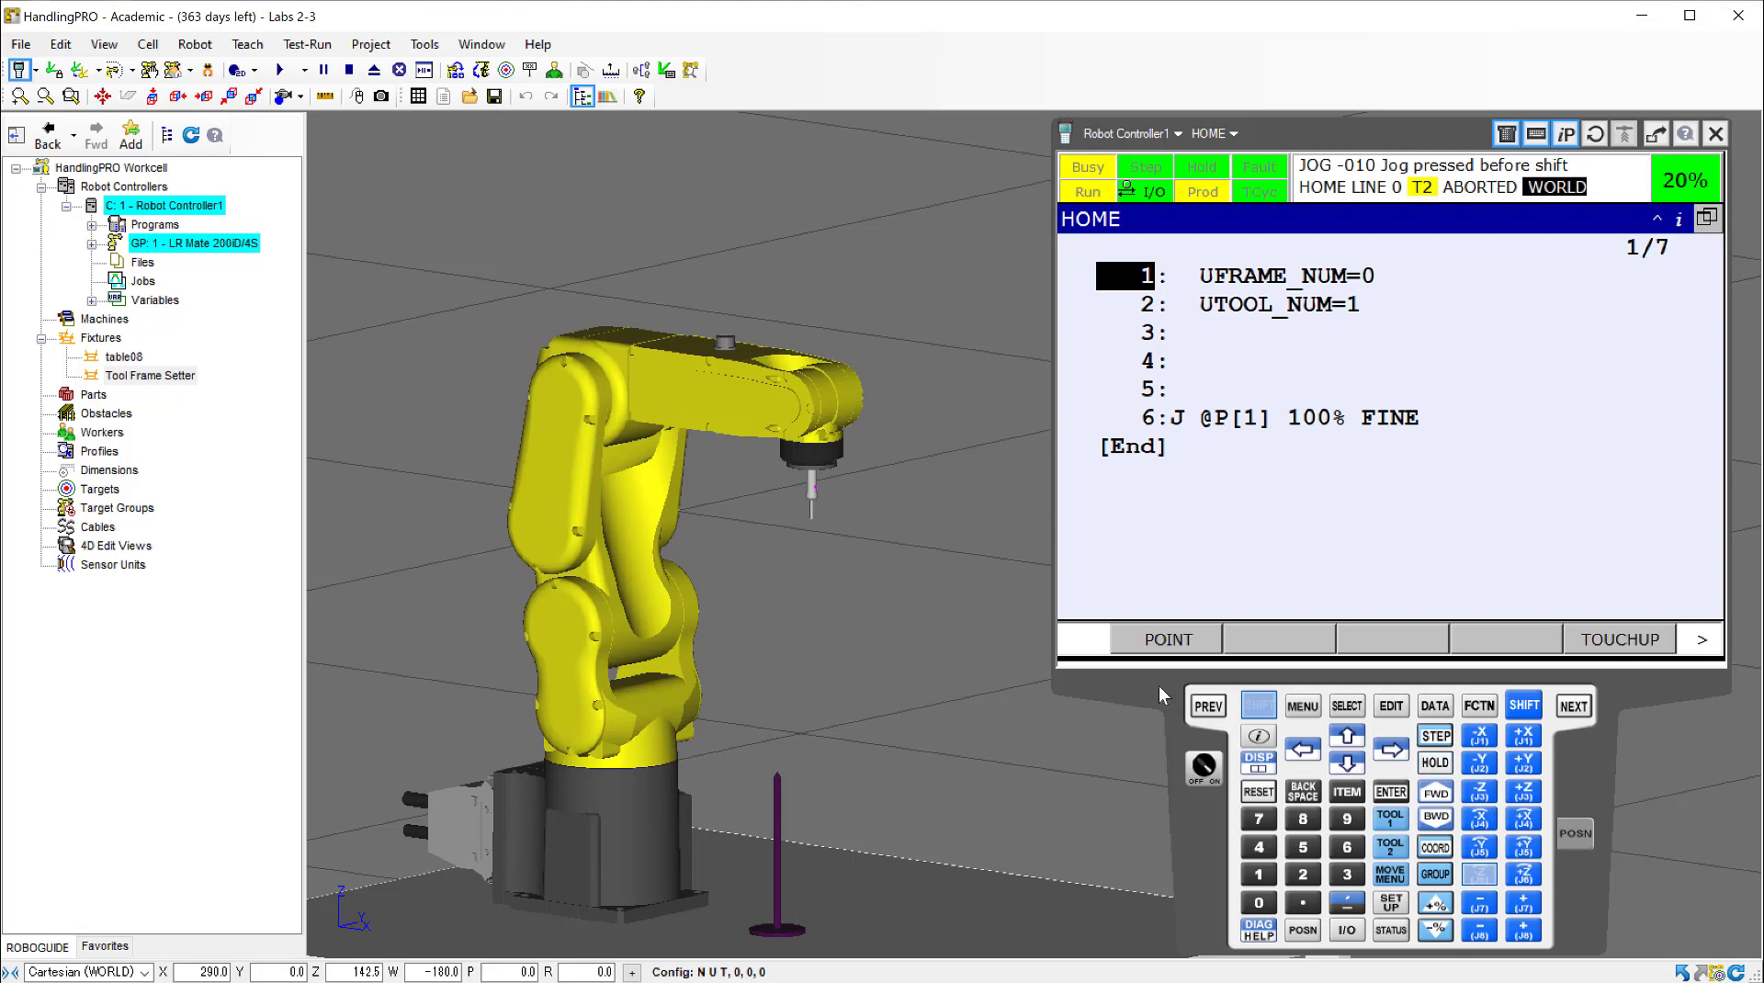
# - Jog the tool straight down along the negative World Z axis to about Z -53
pyautogui.scroll(2, 906, 455)
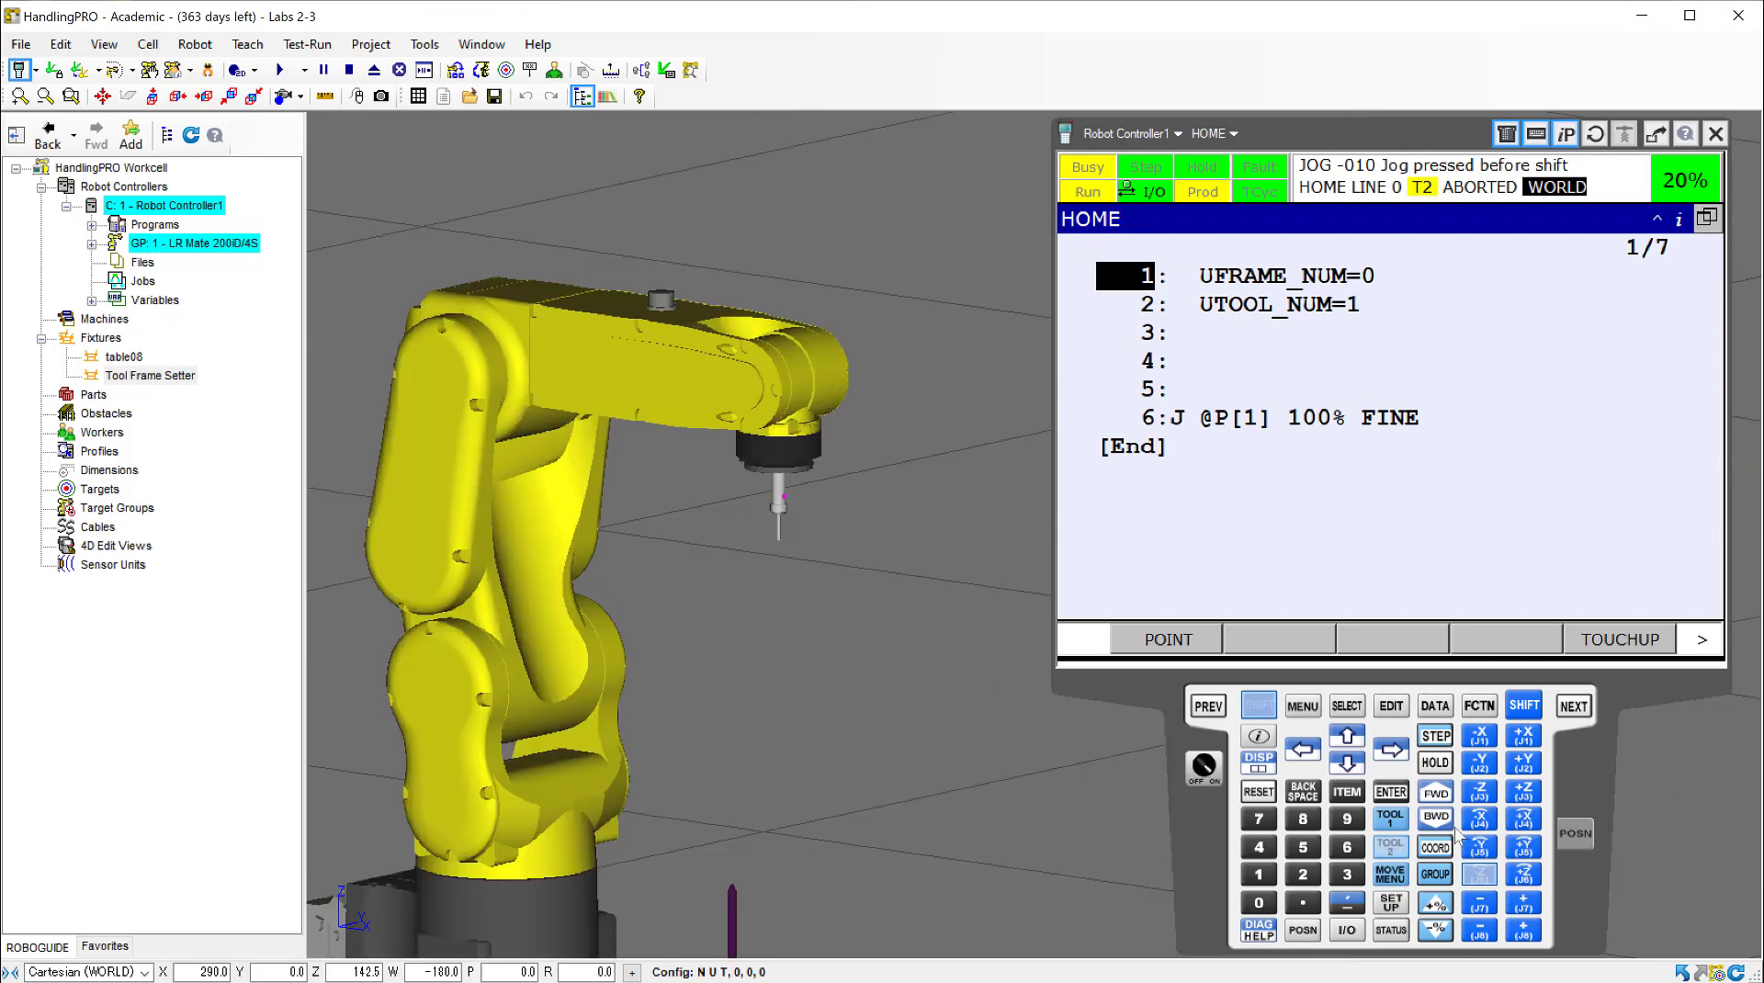
pyautogui.click(1477, 794)
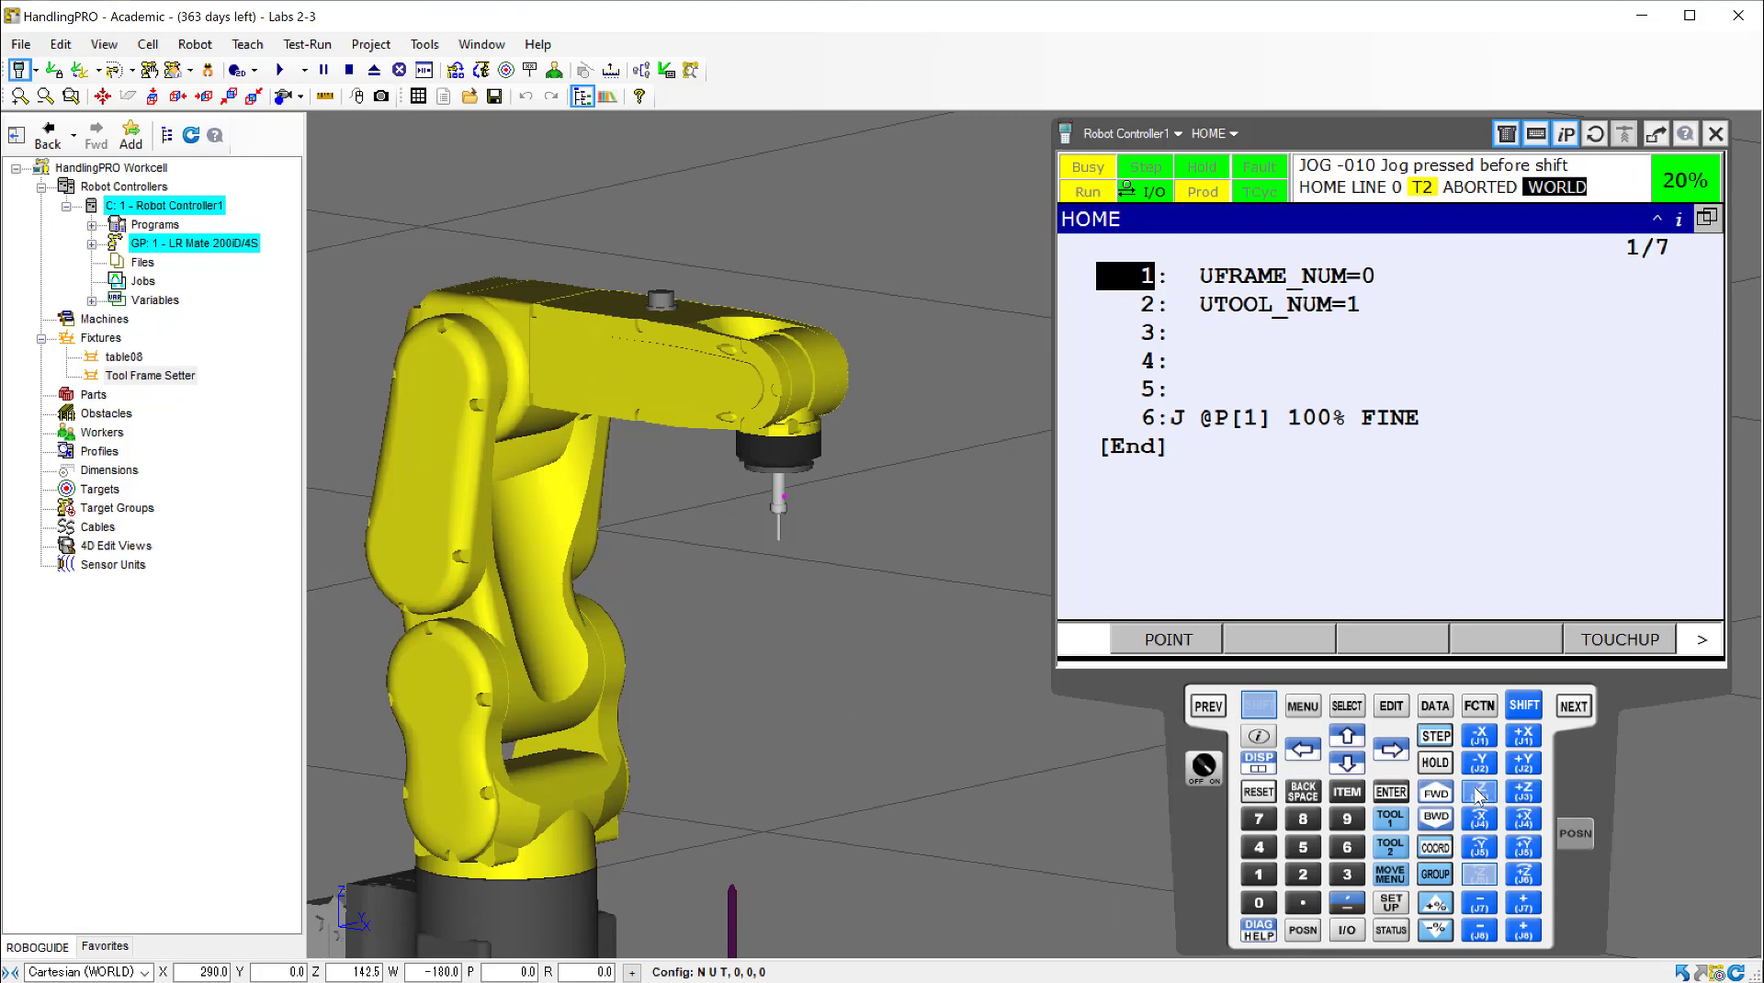
pyautogui.keyDown('shift'); pyautogui.moveTo(1477, 794); pyautogui.dragTo(1480, 796); pyautogui.keyUp('shift')
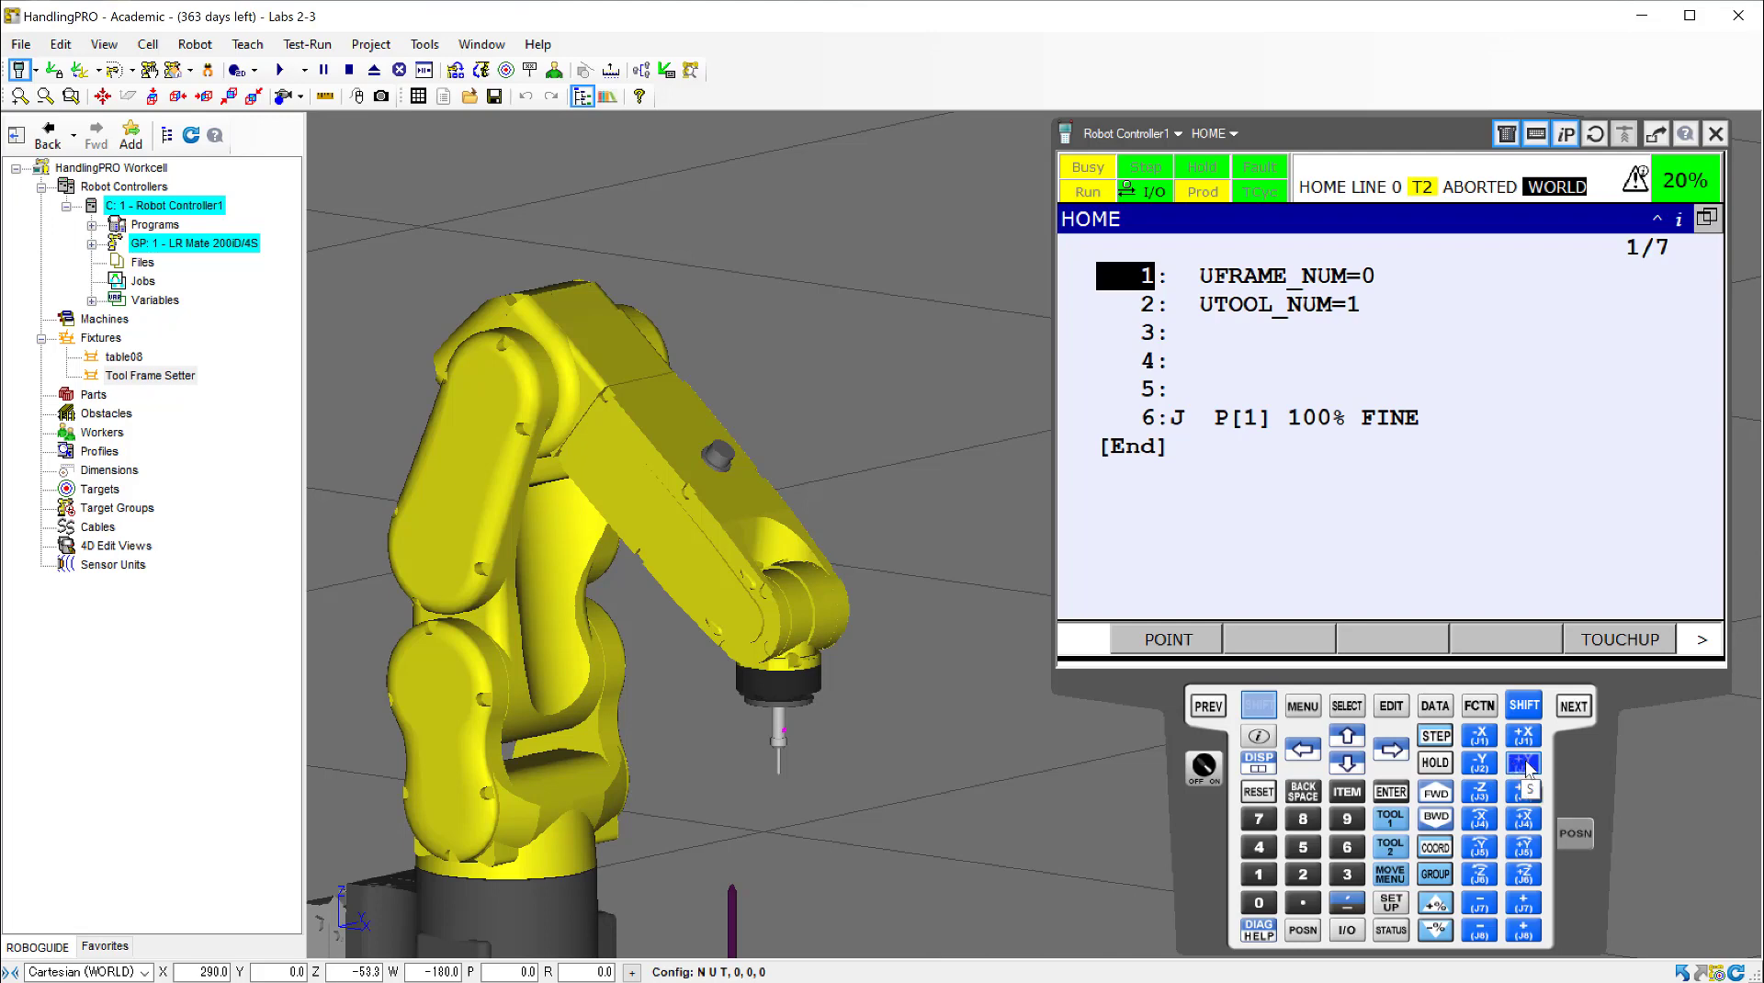
# - Jog the tool along the positive World Y axis to about 129 and the positive X axis to about 373
pyautogui.scroll(5, 800, 726)
pyautogui.scroll(-4, 808, 724)
pyautogui.scroll(-4, 809, 724)
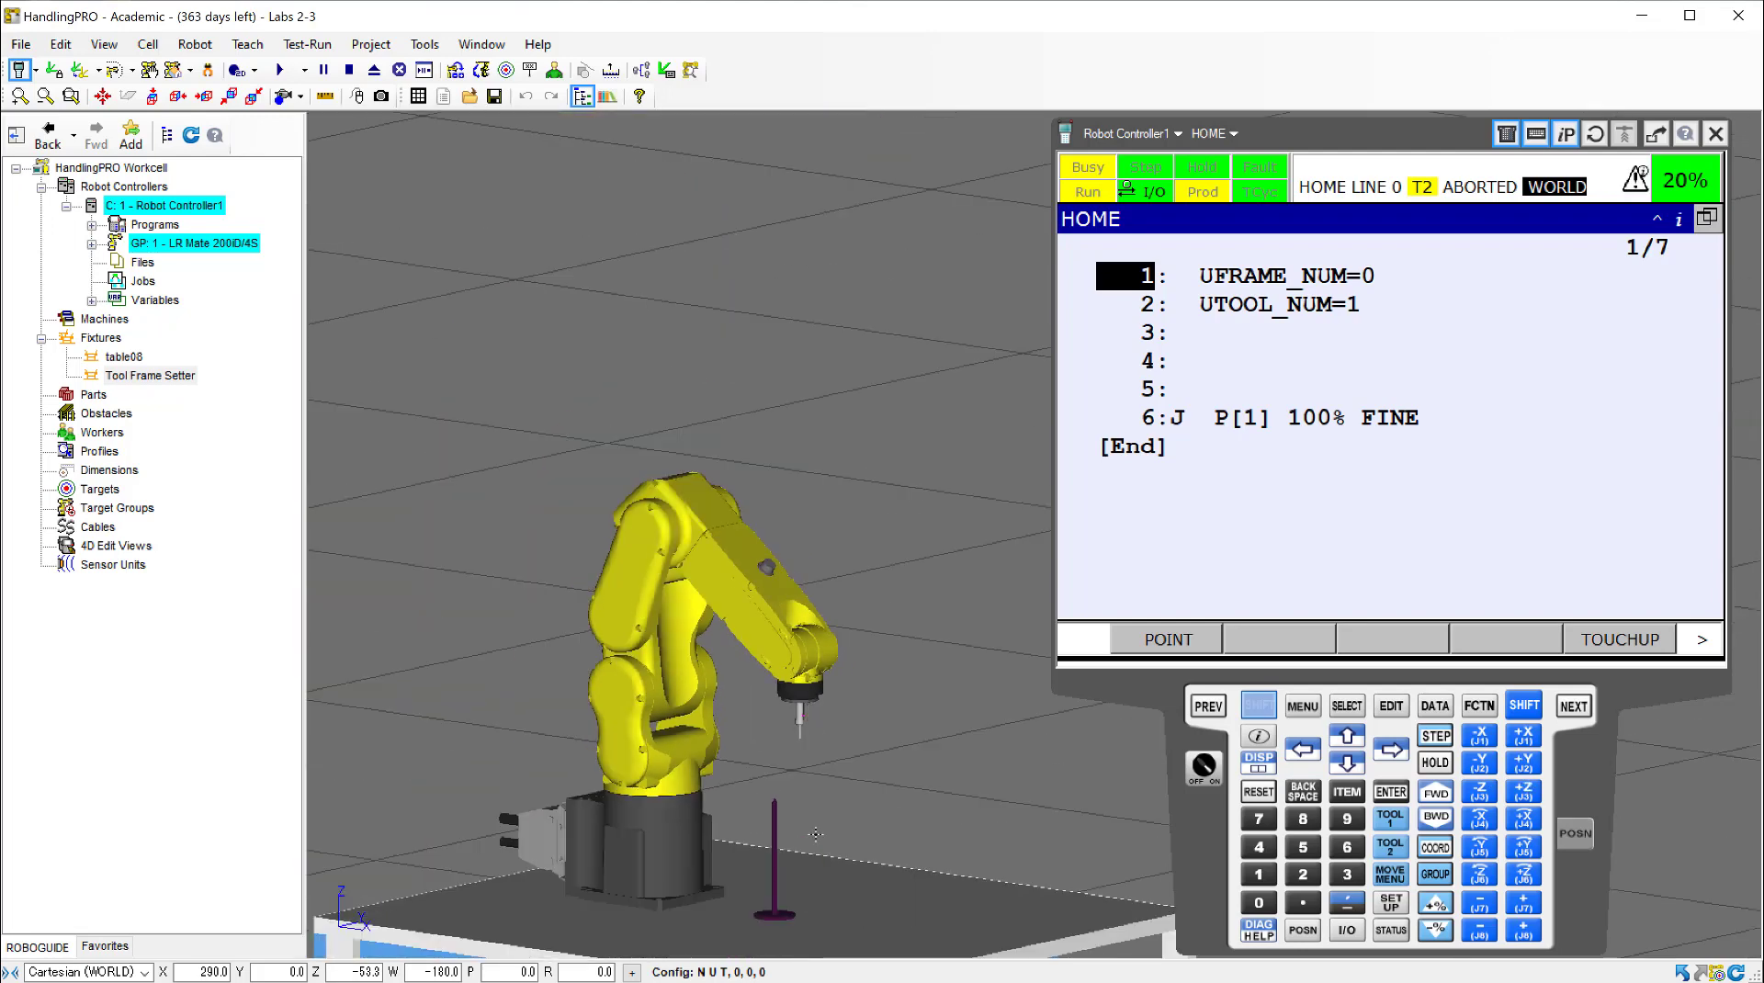
pyautogui.click(1522, 765)
pyautogui.moveTo(1519, 771)
pyautogui.mouseDown()
pyautogui.moveTo(1480, 745)
pyautogui.moveTo(1526, 743)
pyautogui.mouseUp()
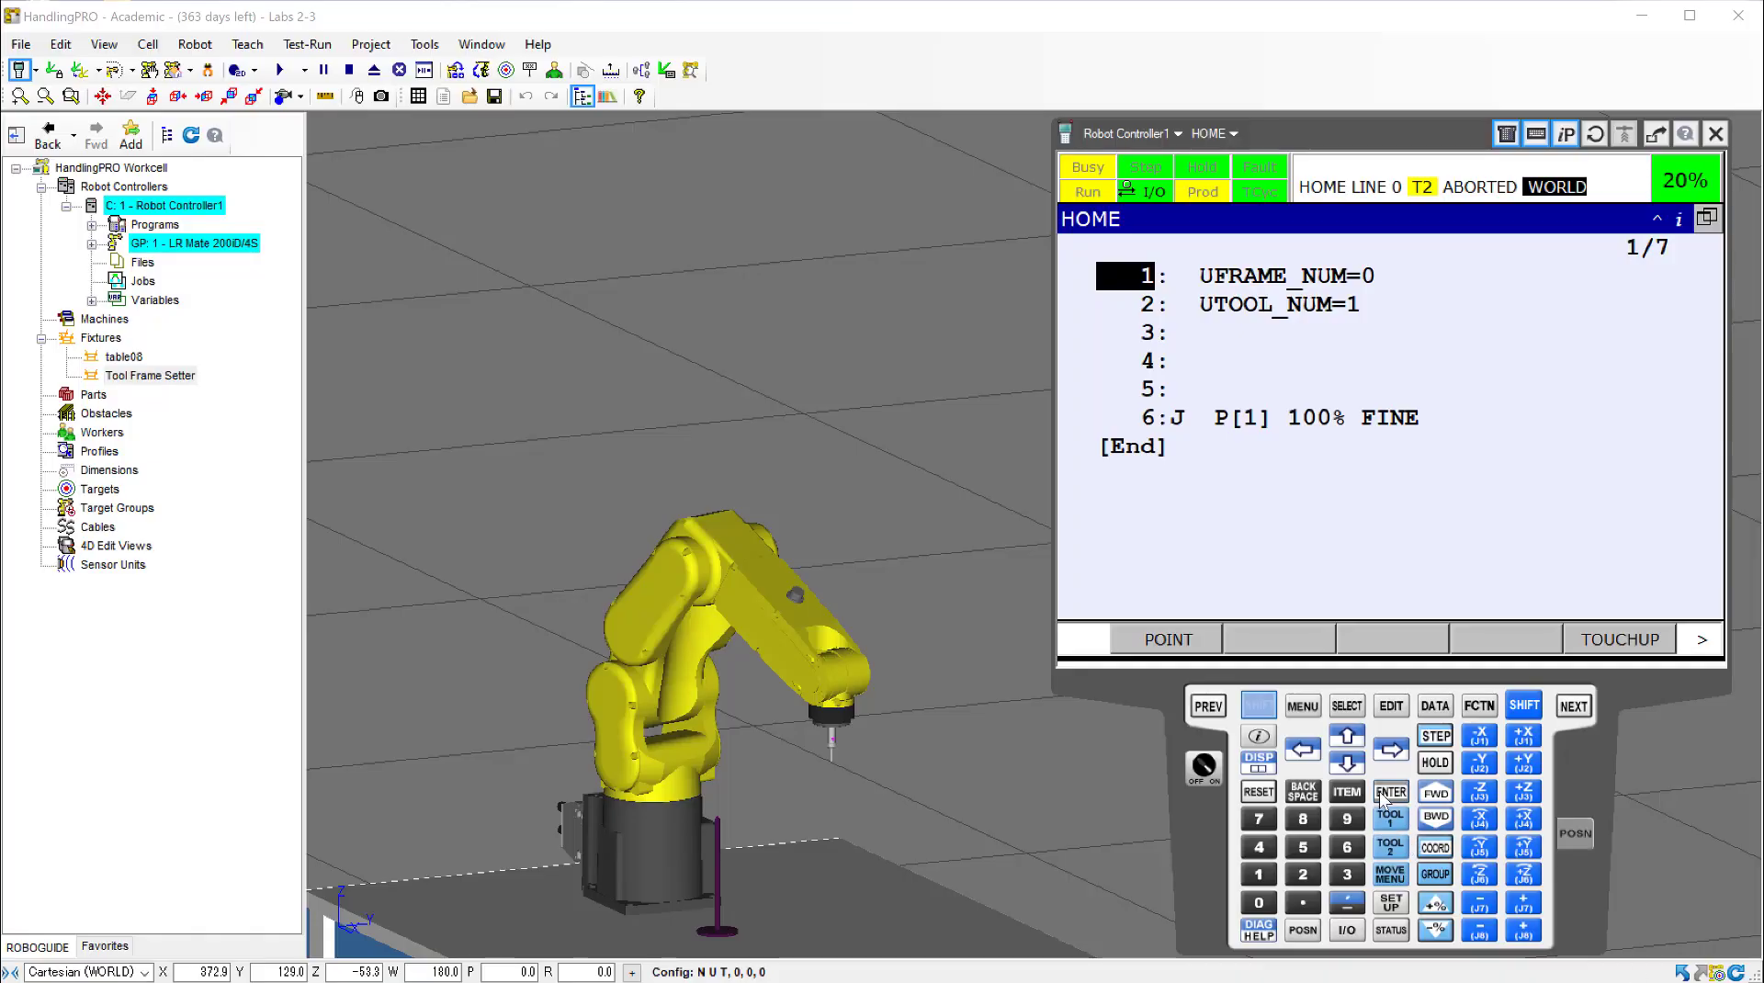
# - Run the HOME program forward again to send the robot from its jogged position back to P[1]
pyautogui.keyDown('shift'); pyautogui.click(1436, 793); pyautogui.keyUp('shift')
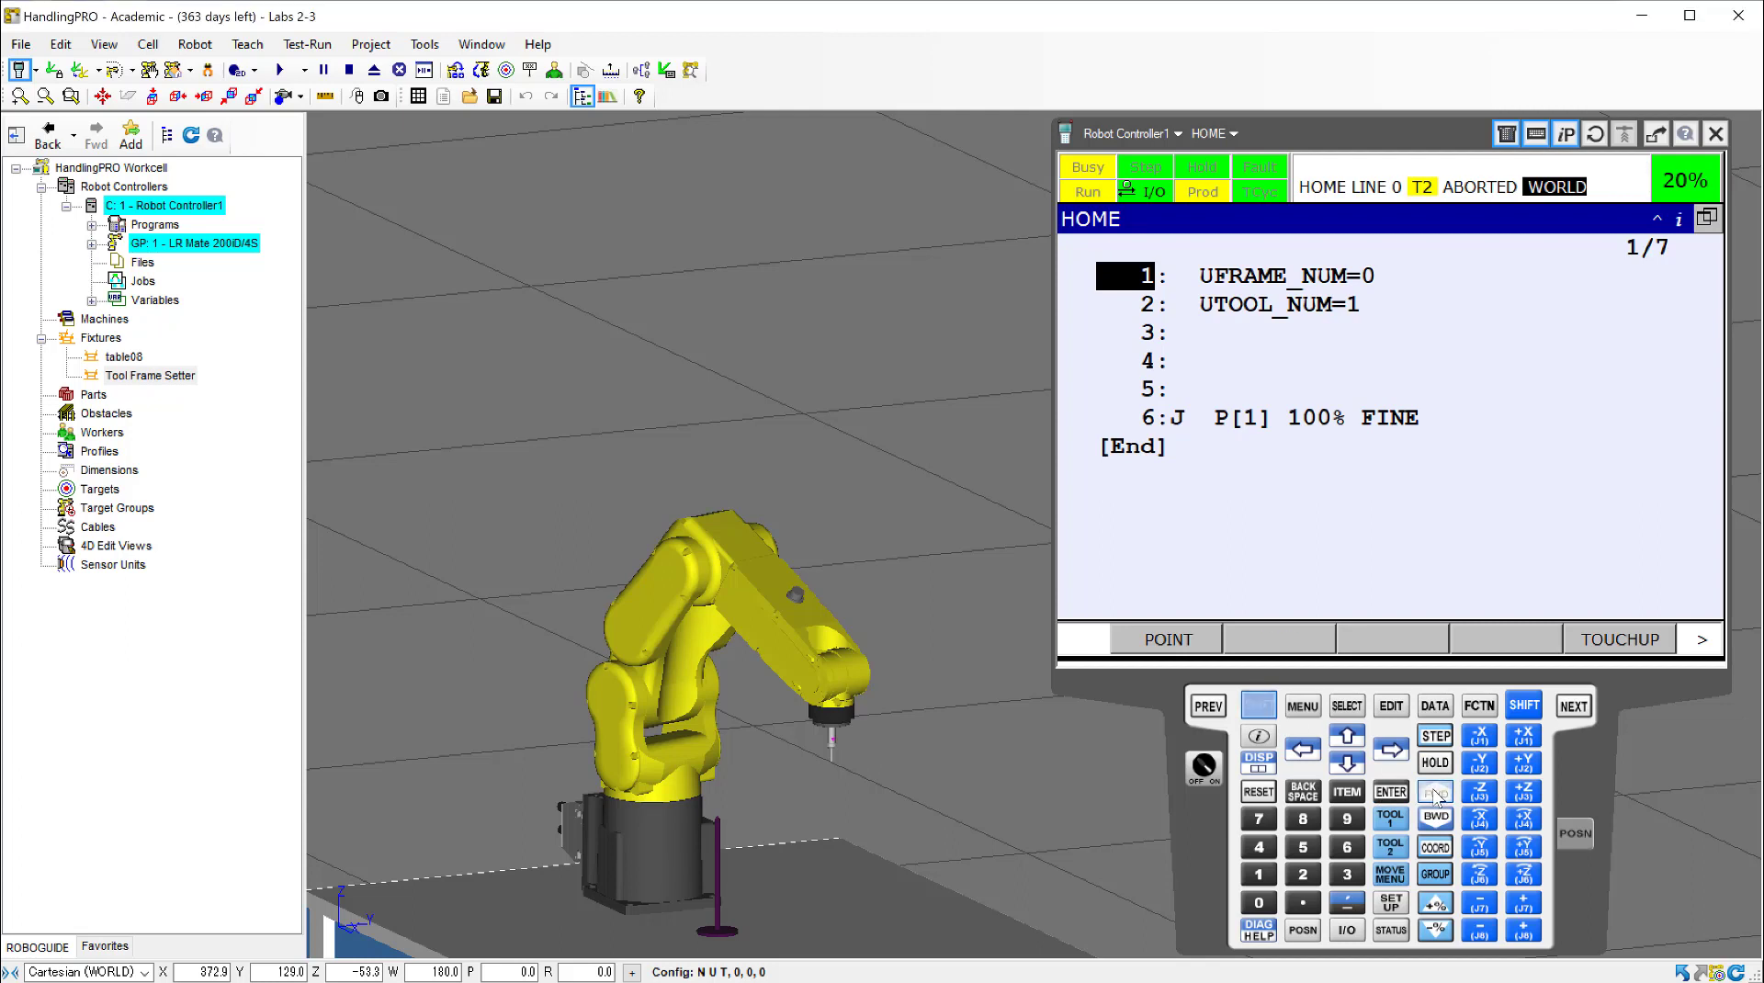